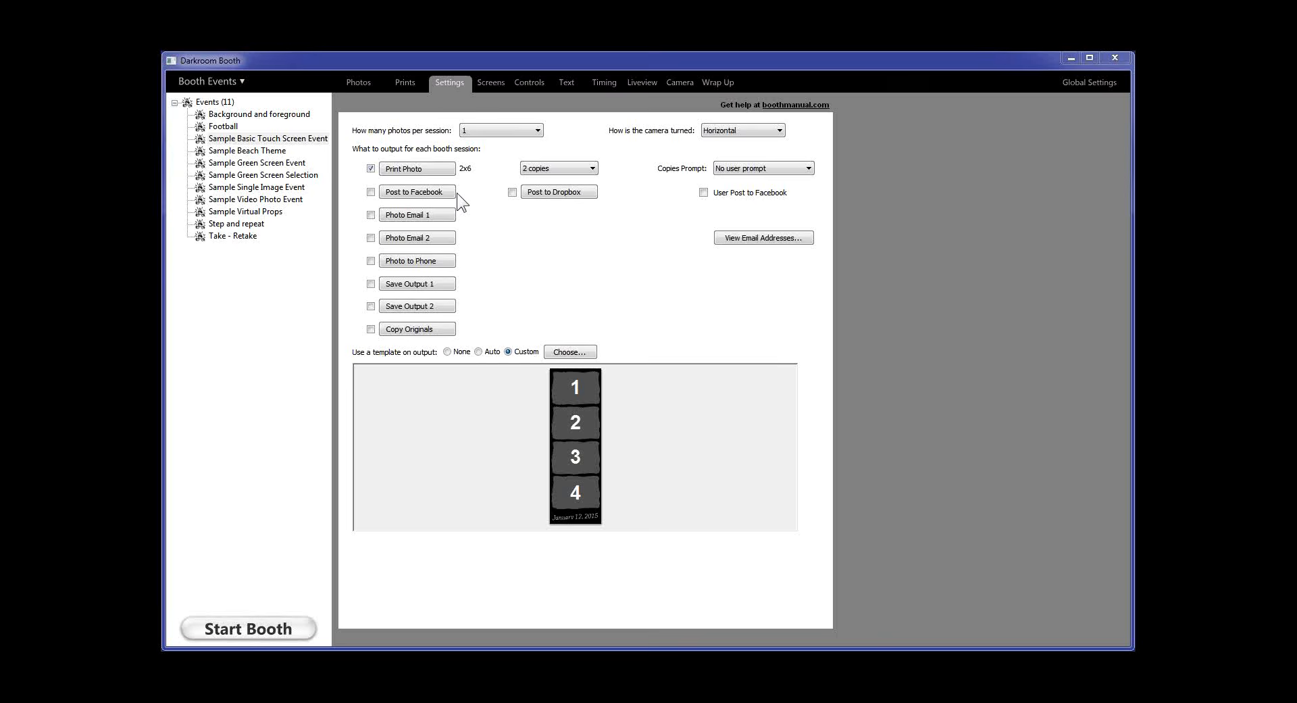
Select the Facebook account under Global Settings > Email and Social Media and try adding one
left_click(1108, 84)
left_click(342, 153)
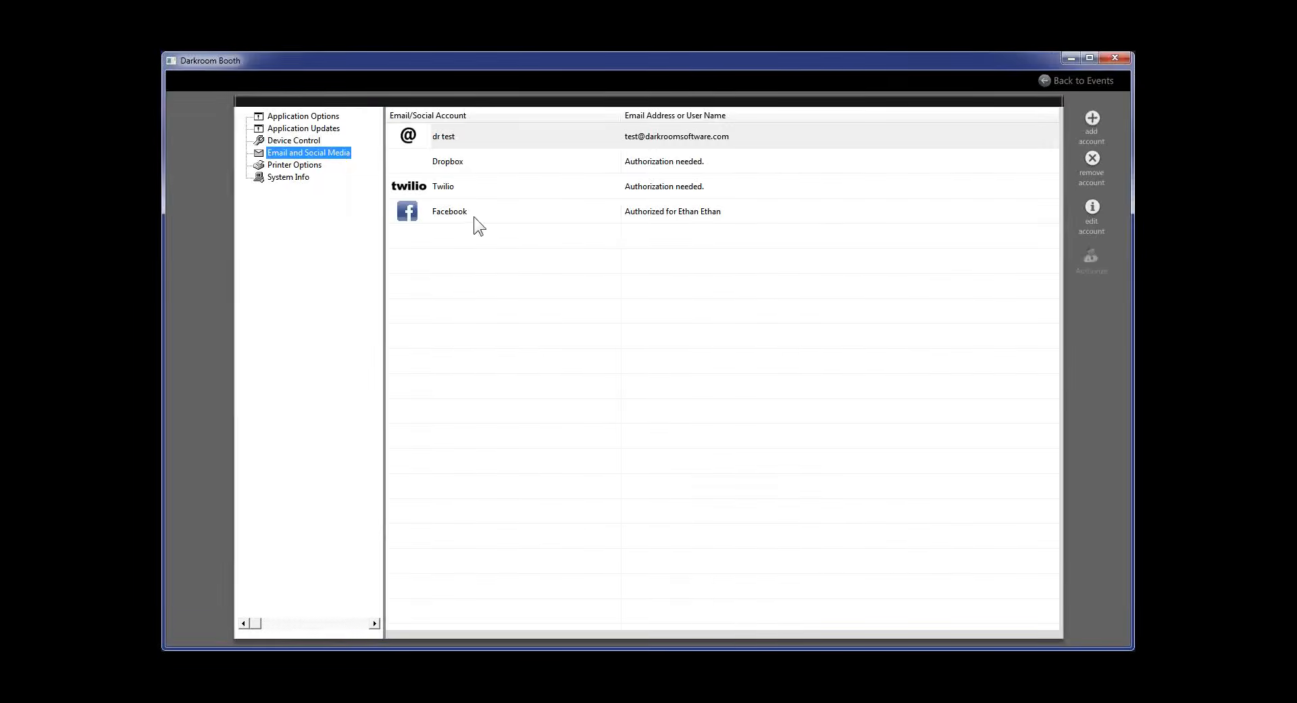
left_click(473, 217)
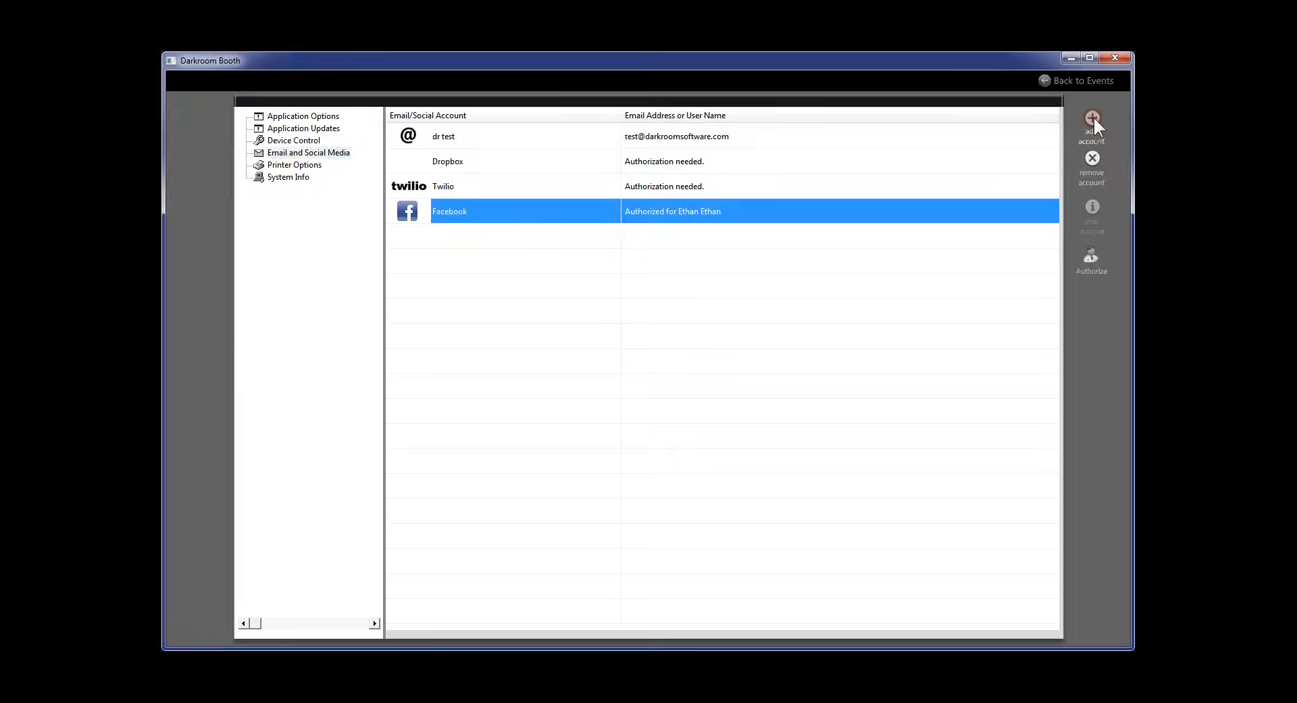
left_click(1093, 118)
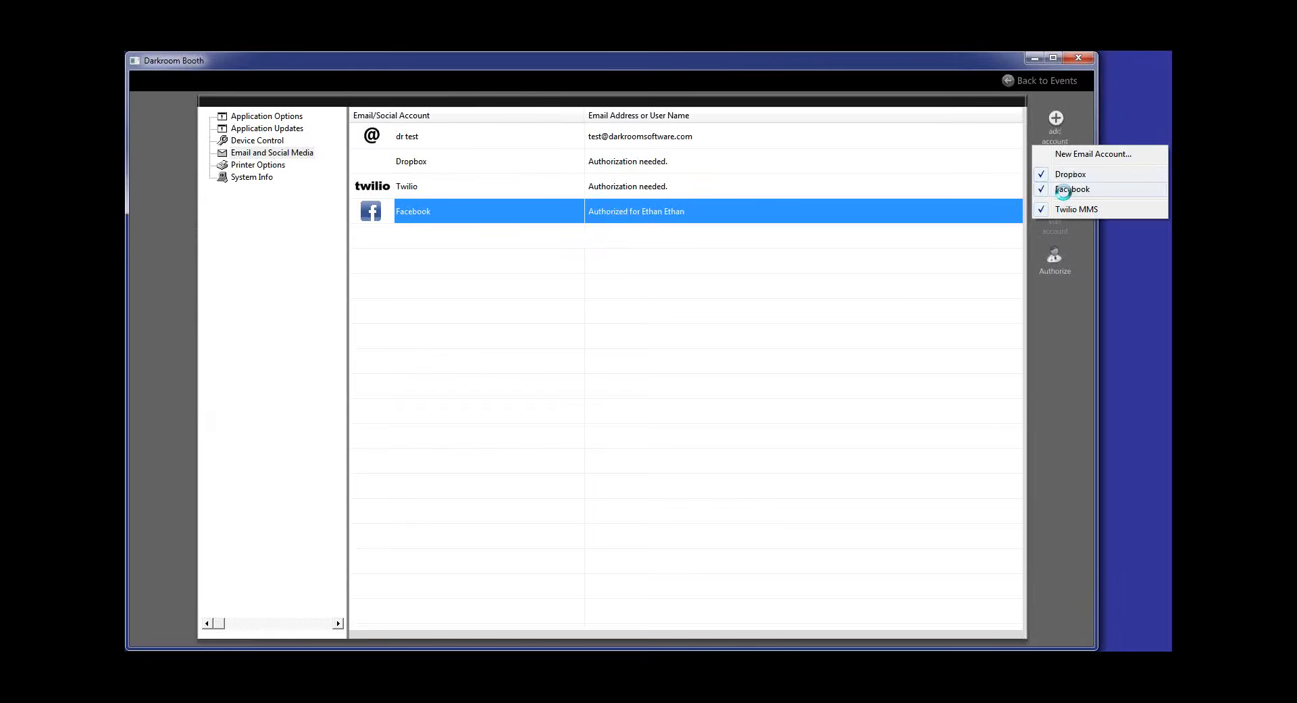
left_click(763, 389)
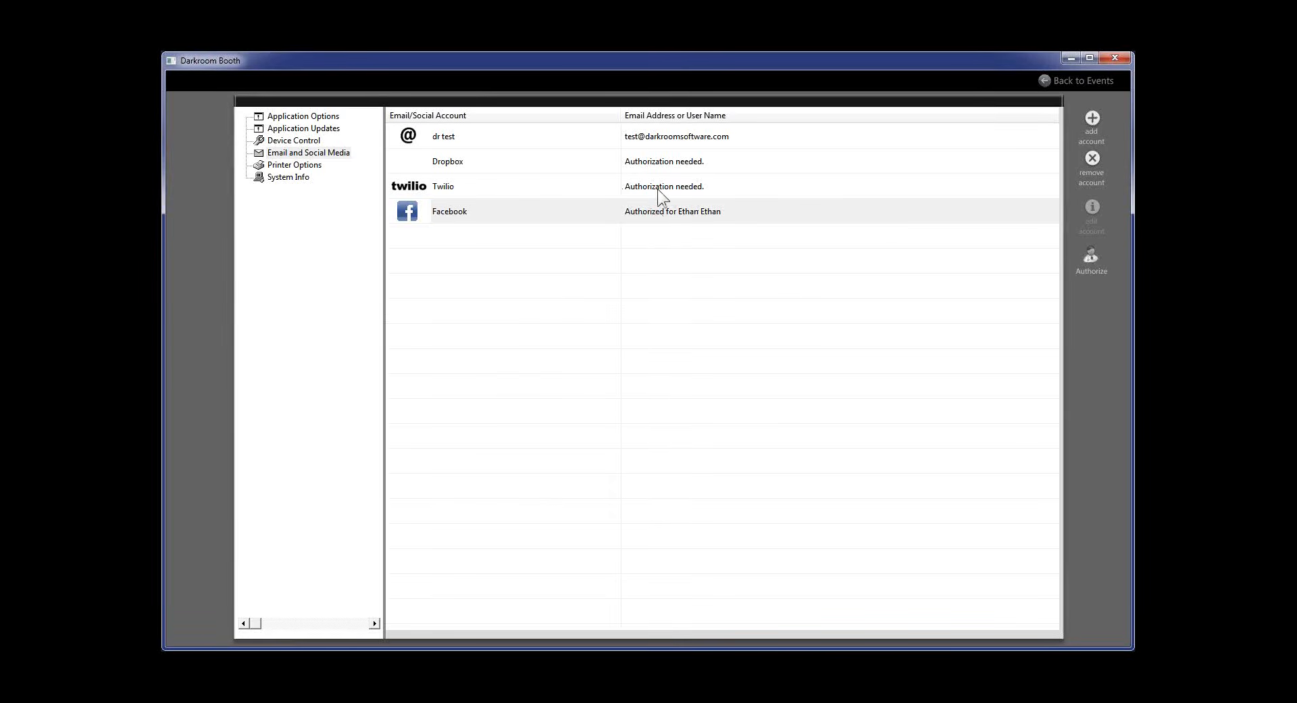
Authorize the Facebook account for the booth and return to the event settings
double_click(679, 212)
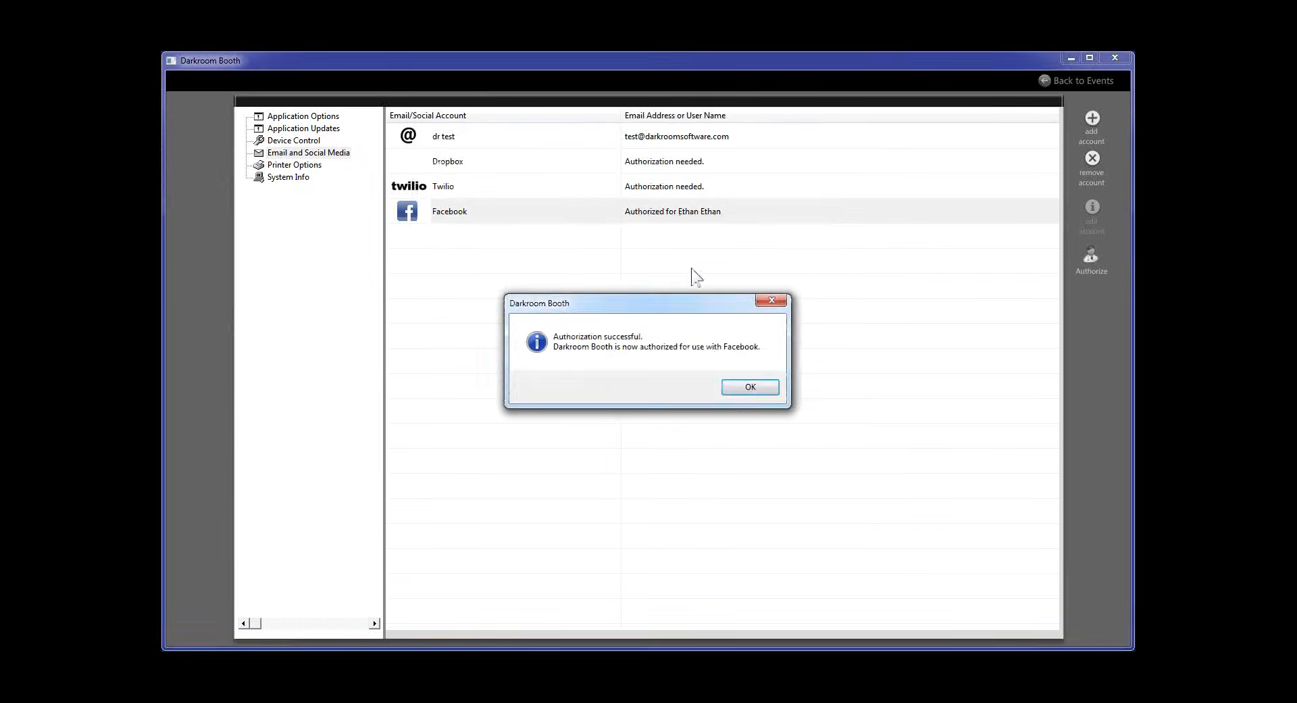
left_click(732, 387)
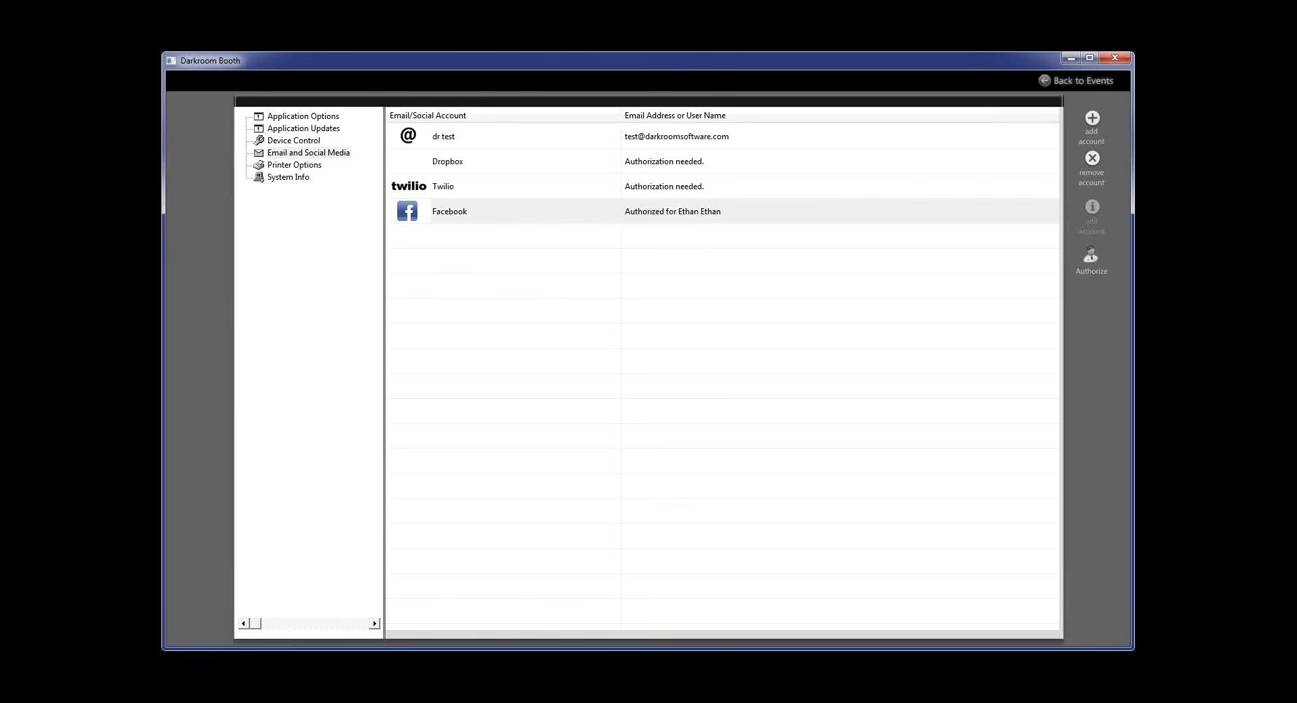
left_click(1077, 89)
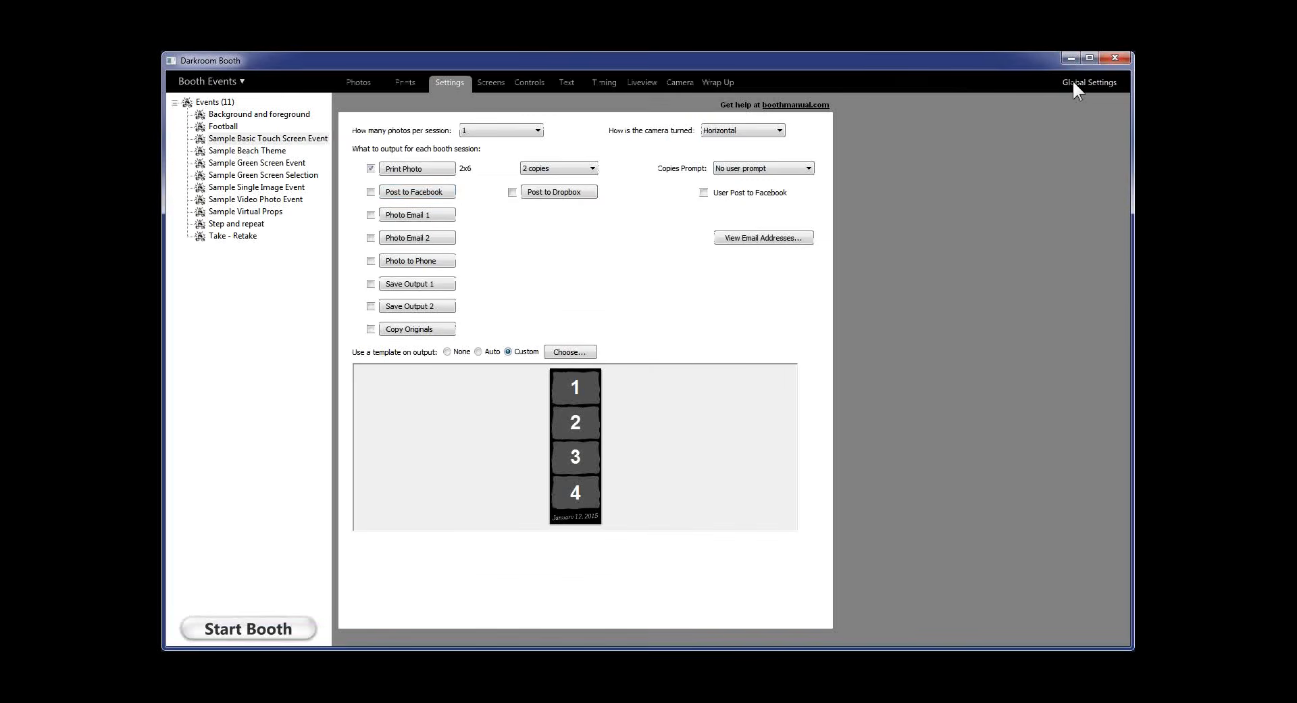
Open the Post to Facebook settings and review the photo message without changing it
left_click(445, 194)
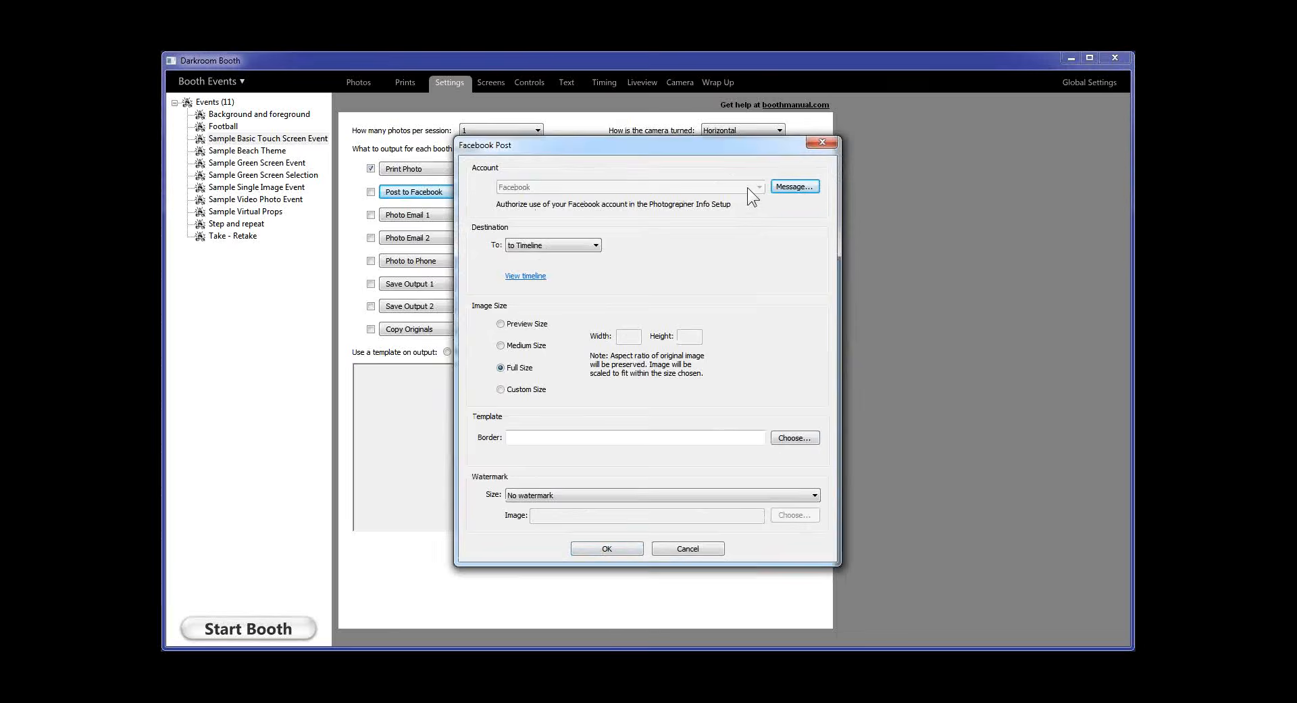
left_click(797, 187)
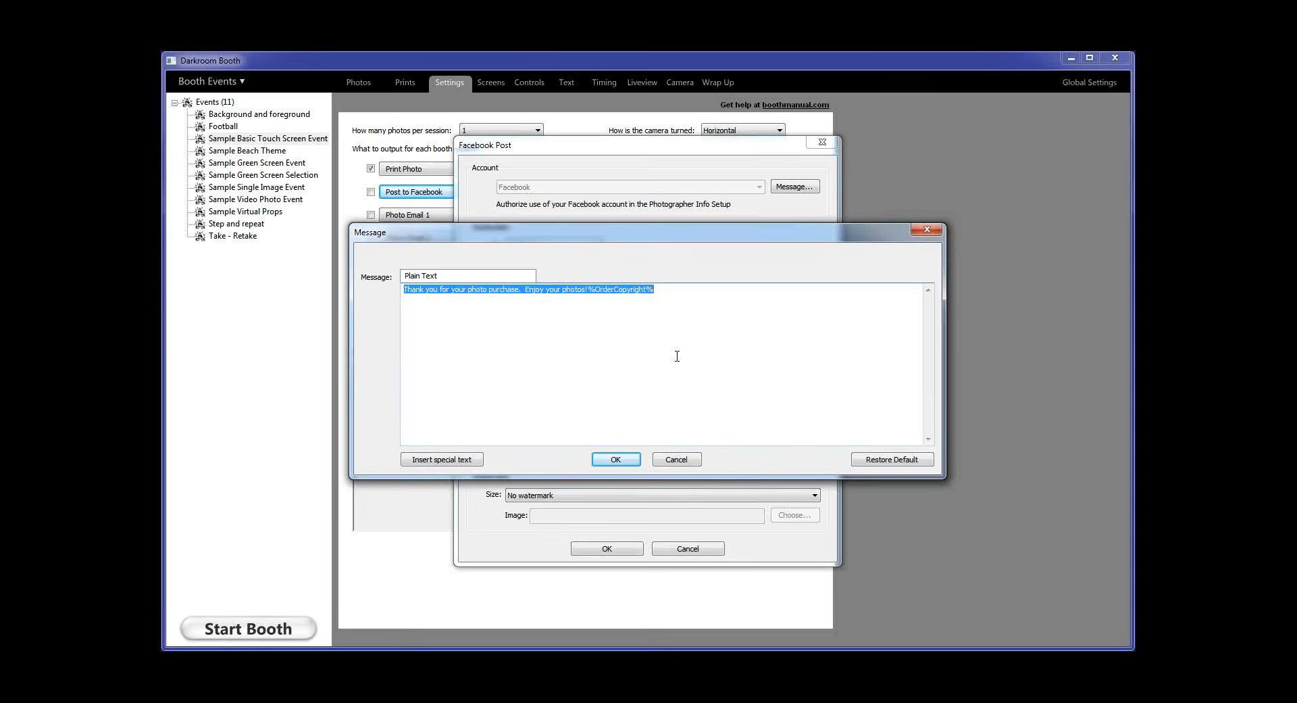
left_click(682, 457)
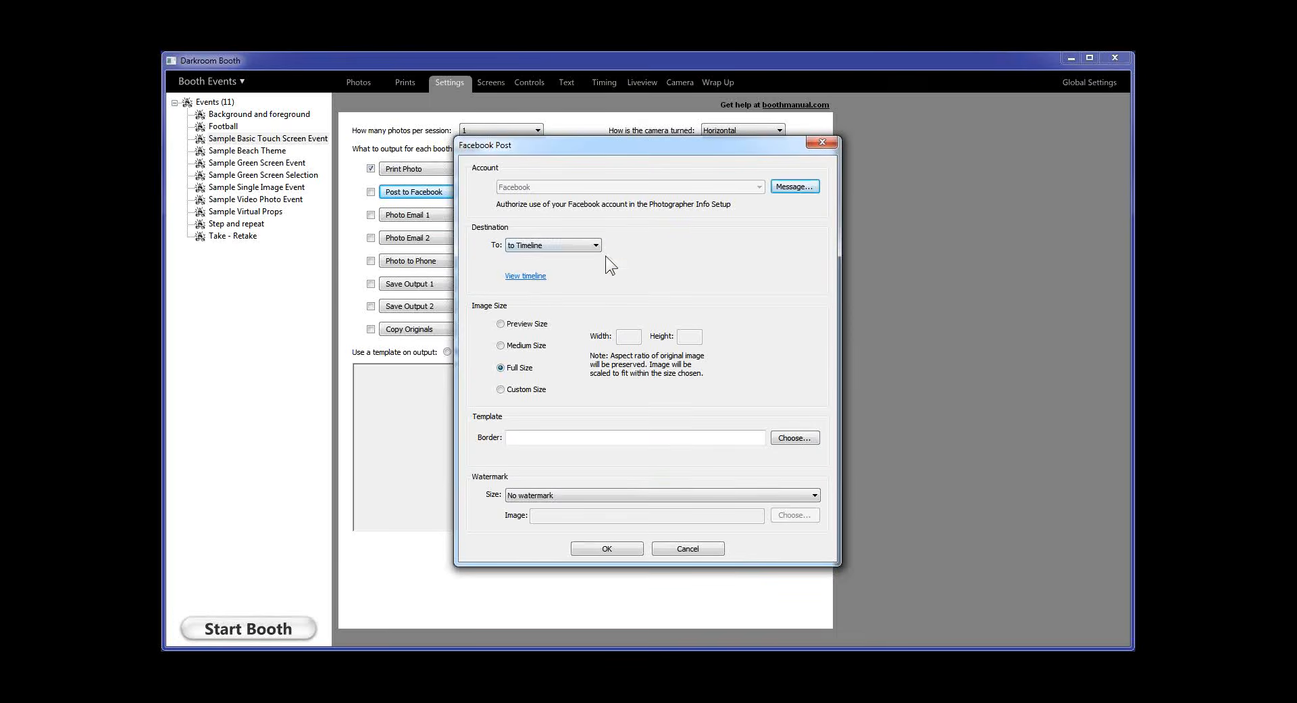
Post to the refreshed 'Darkroom Photos' album instead of the Timeline
left_click(572, 245)
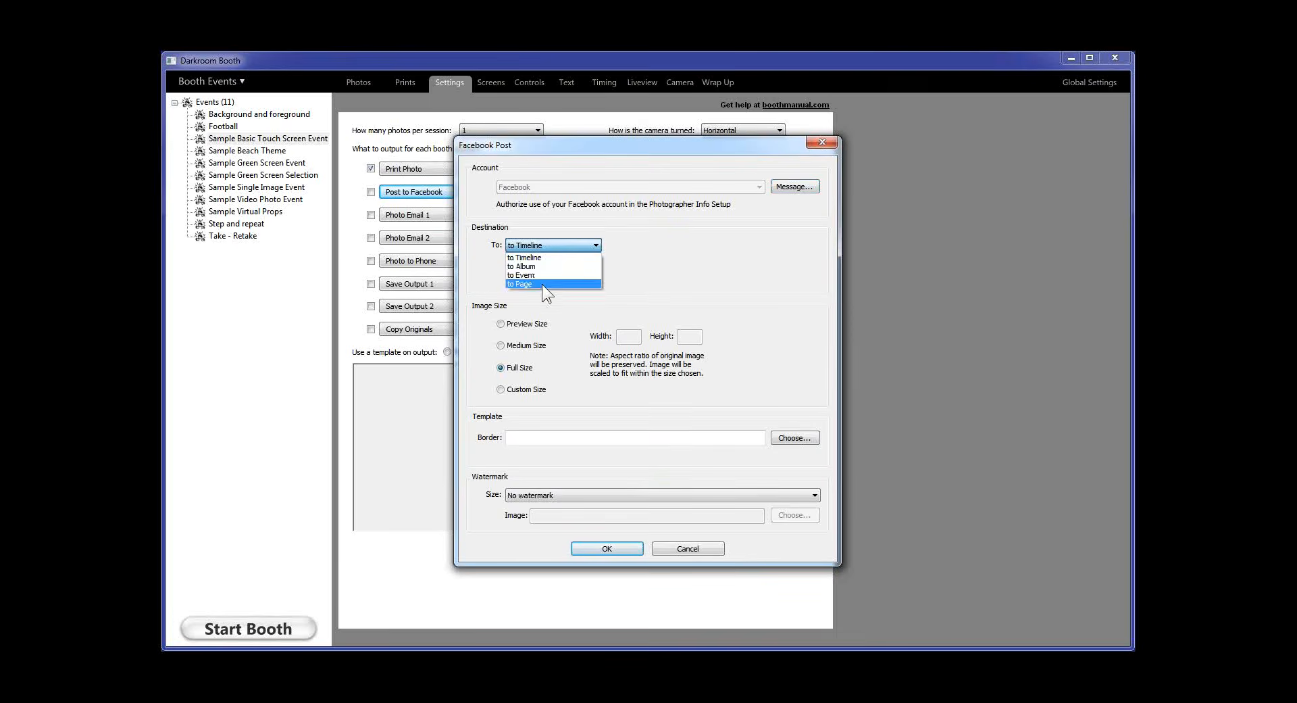
left_click(546, 266)
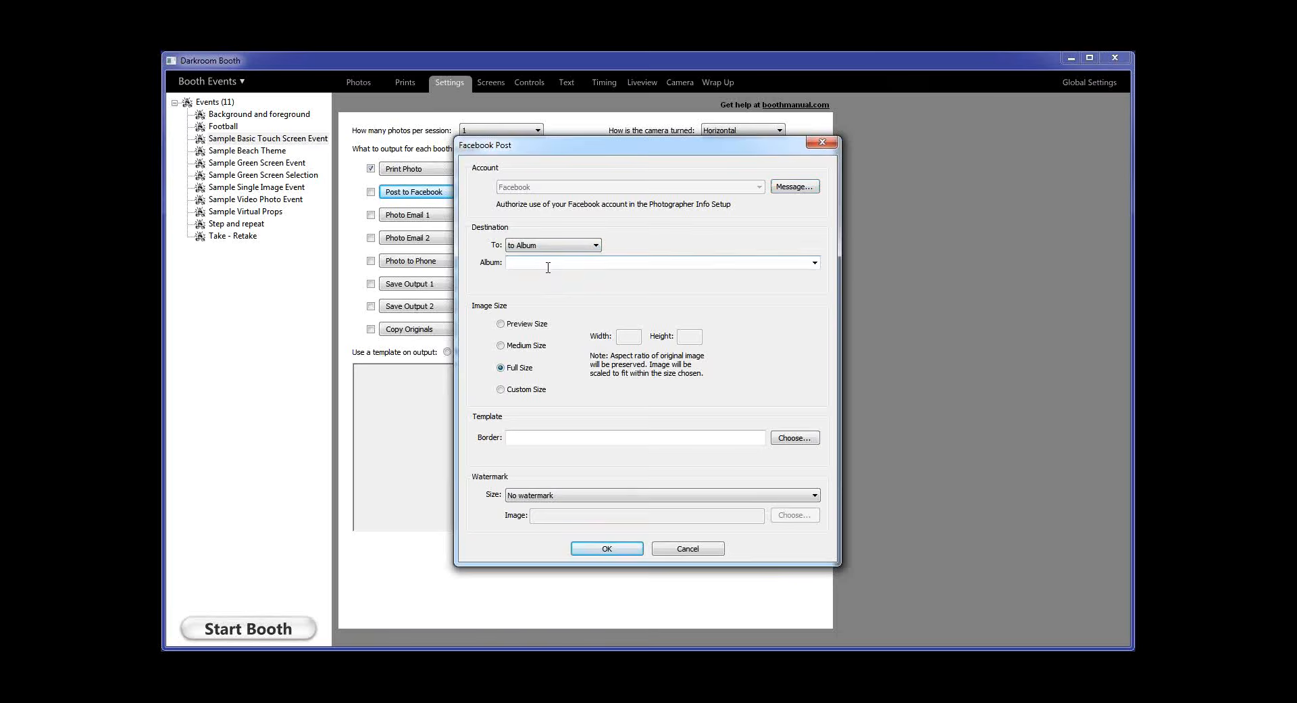
left_click(815, 263)
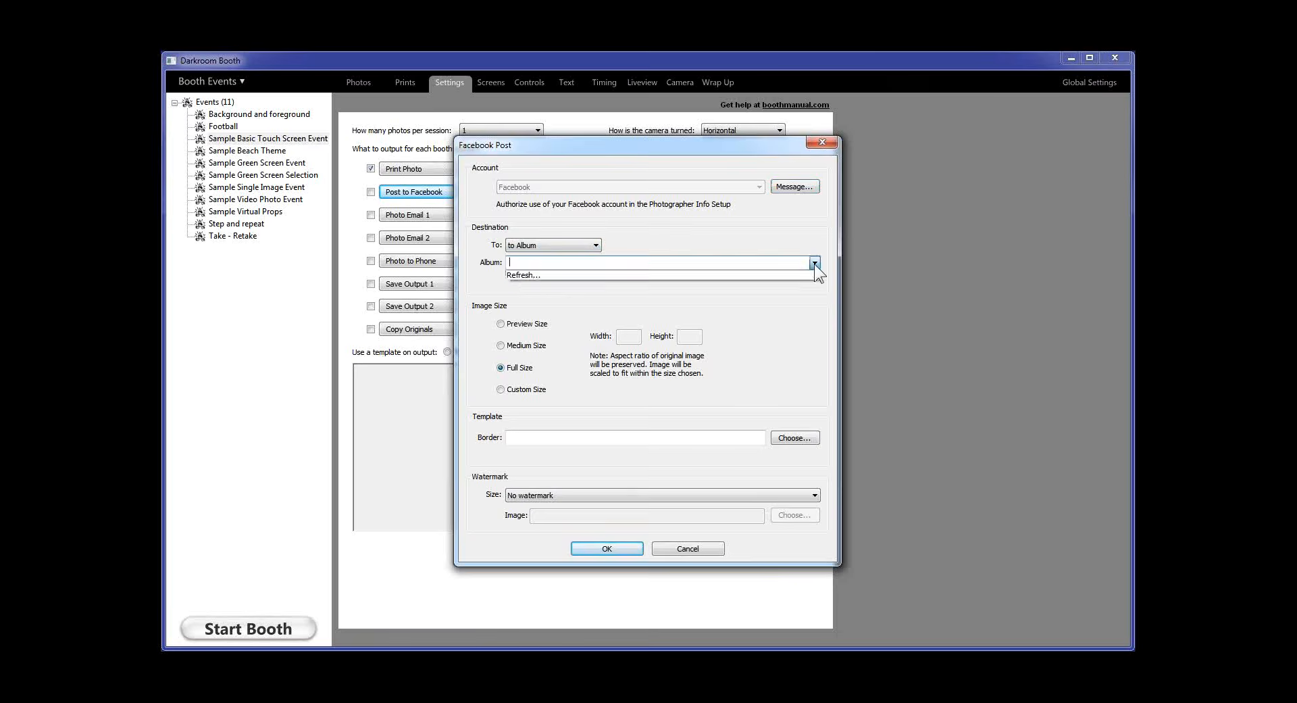
left_click(527, 273)
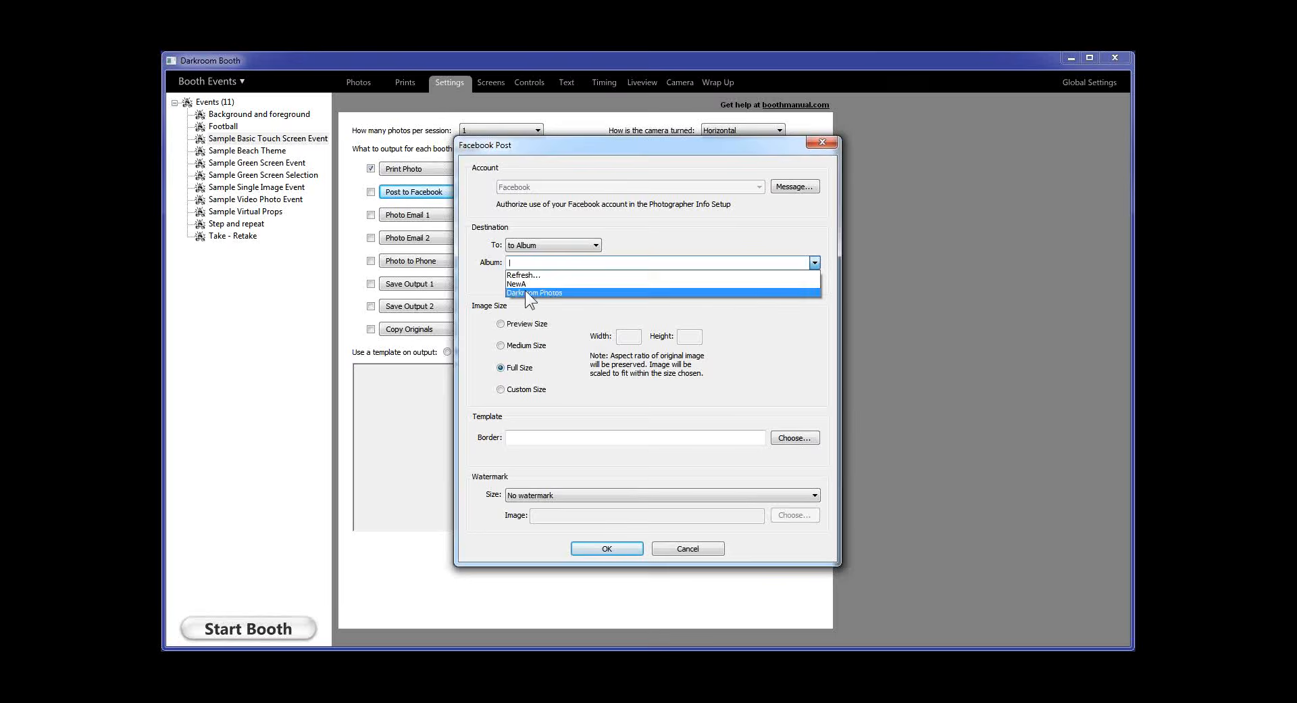
left_click(525, 293)
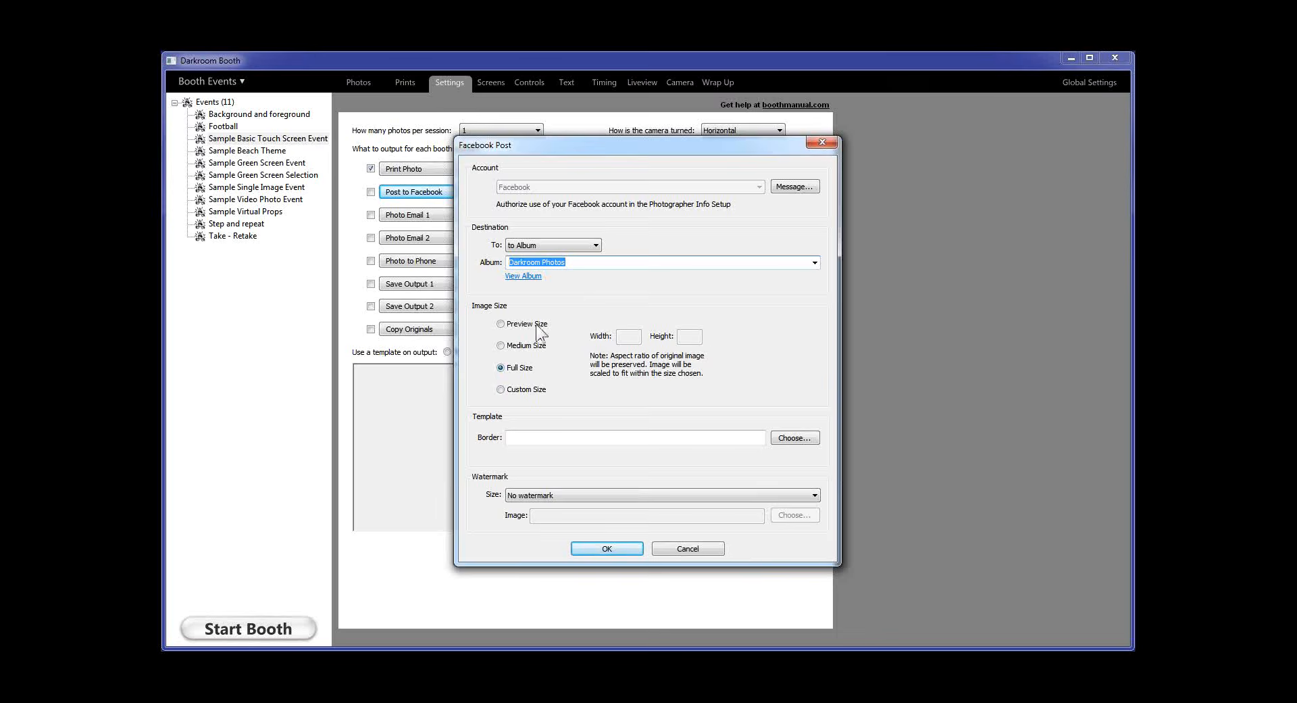
Set the Facebook image size to Medium (1280×800) and bring up the border templates
left_click(512, 346)
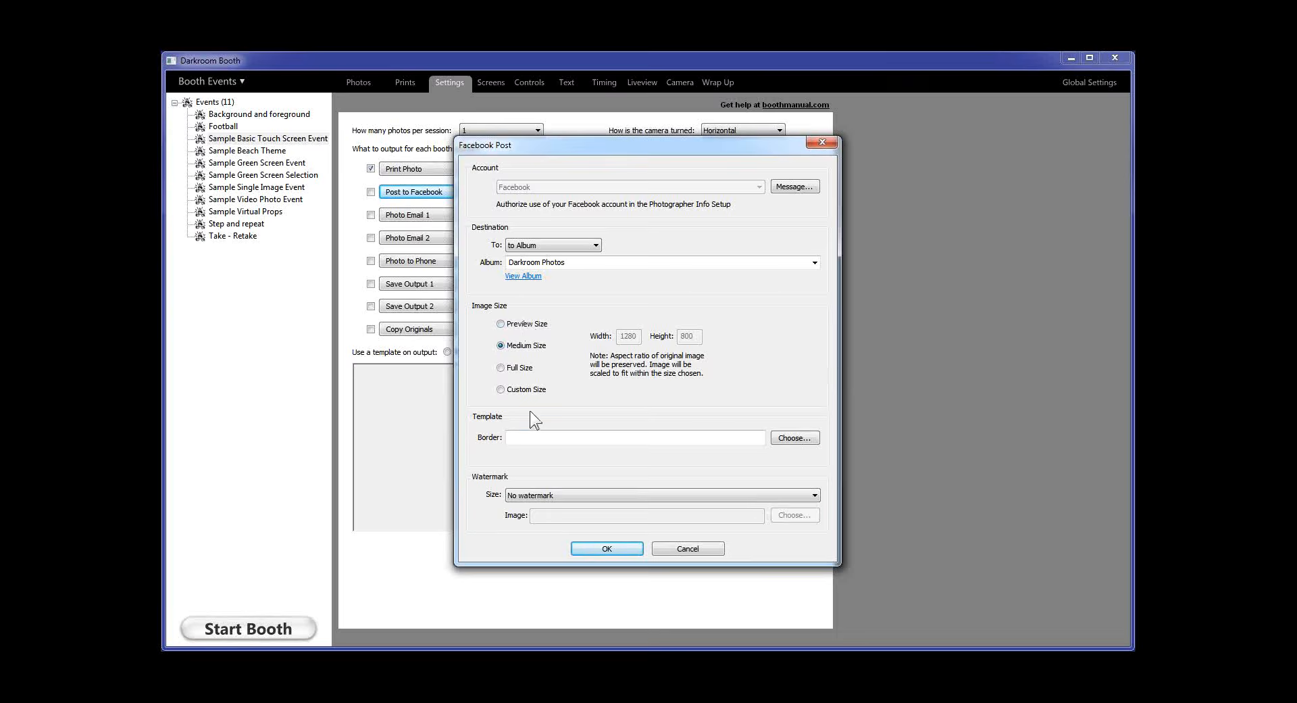
left_click(792, 438)
Scroll through the border templates and cancel without choosing one
scroll(630, 467, "down", 2)
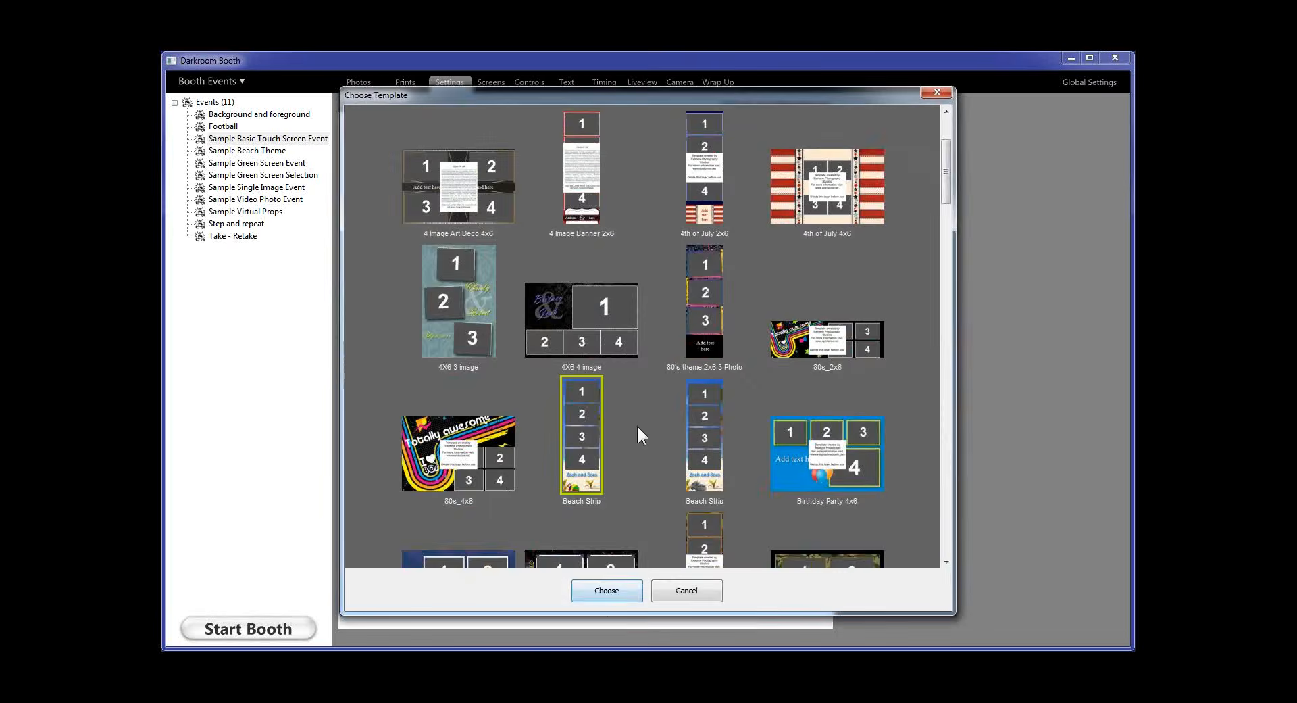
left_click(686, 590)
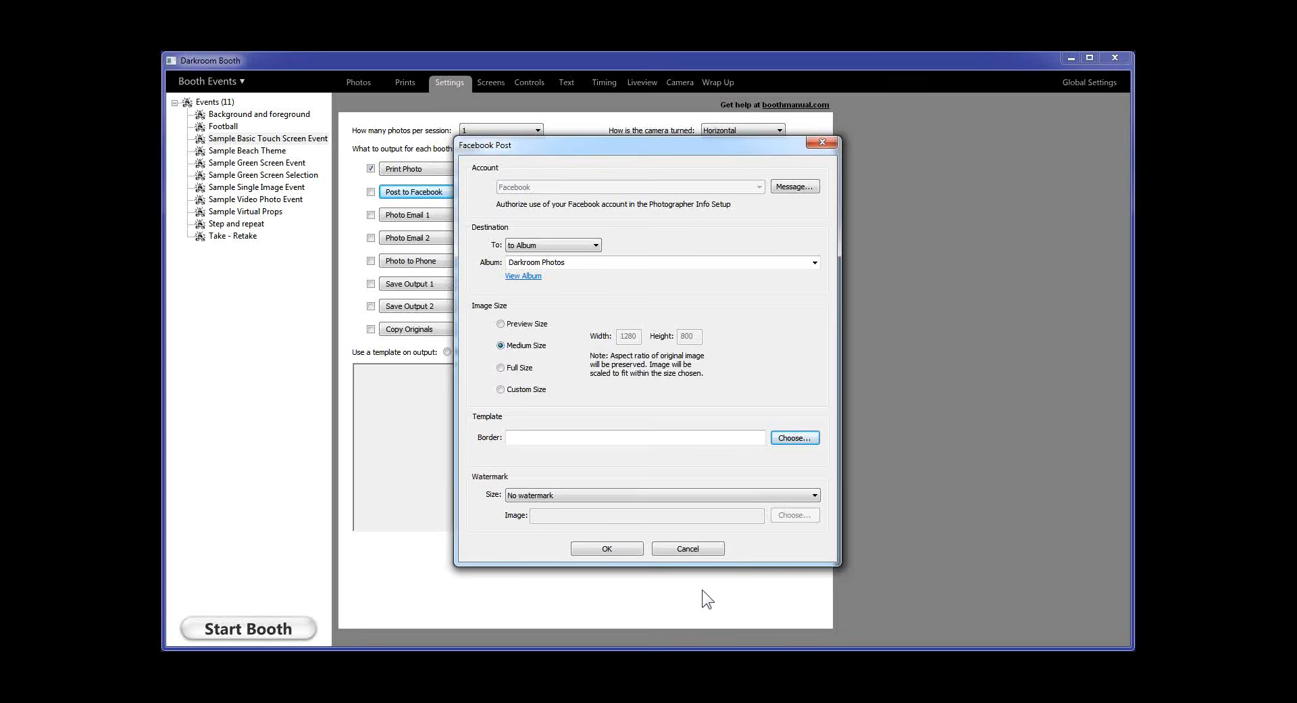
left_click(508, 496)
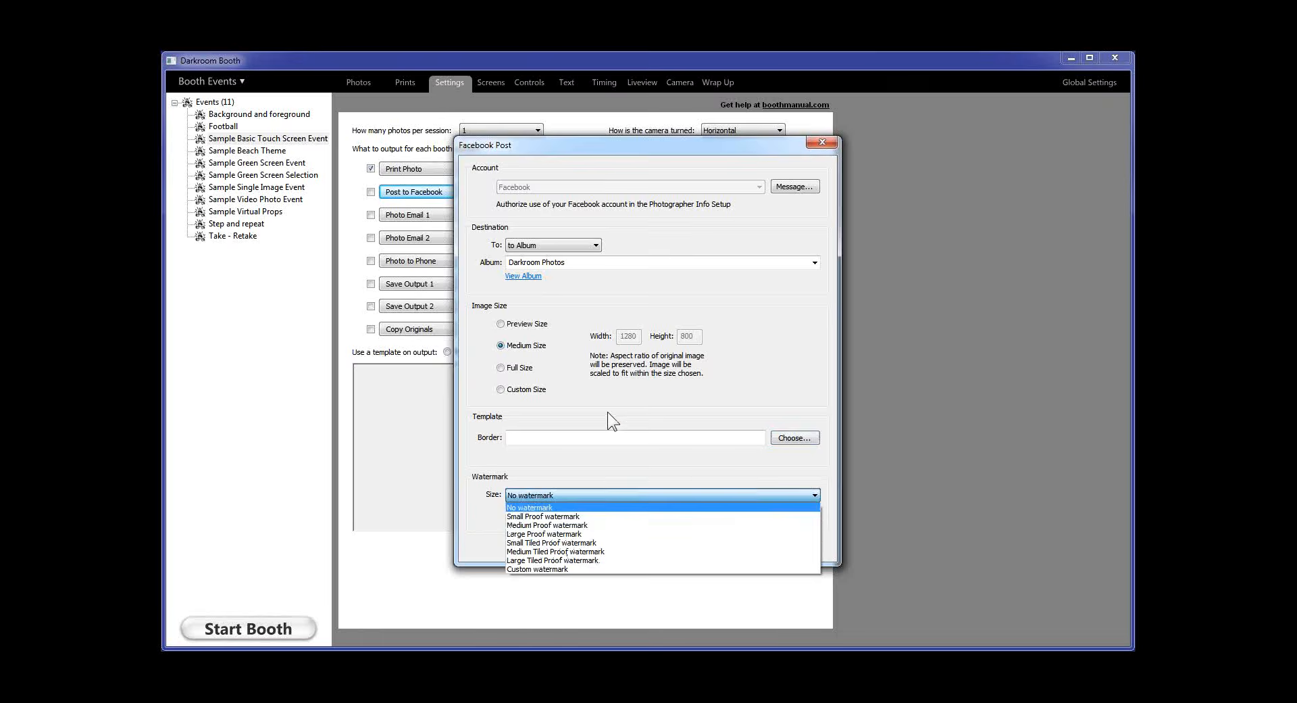
left_click(639, 404)
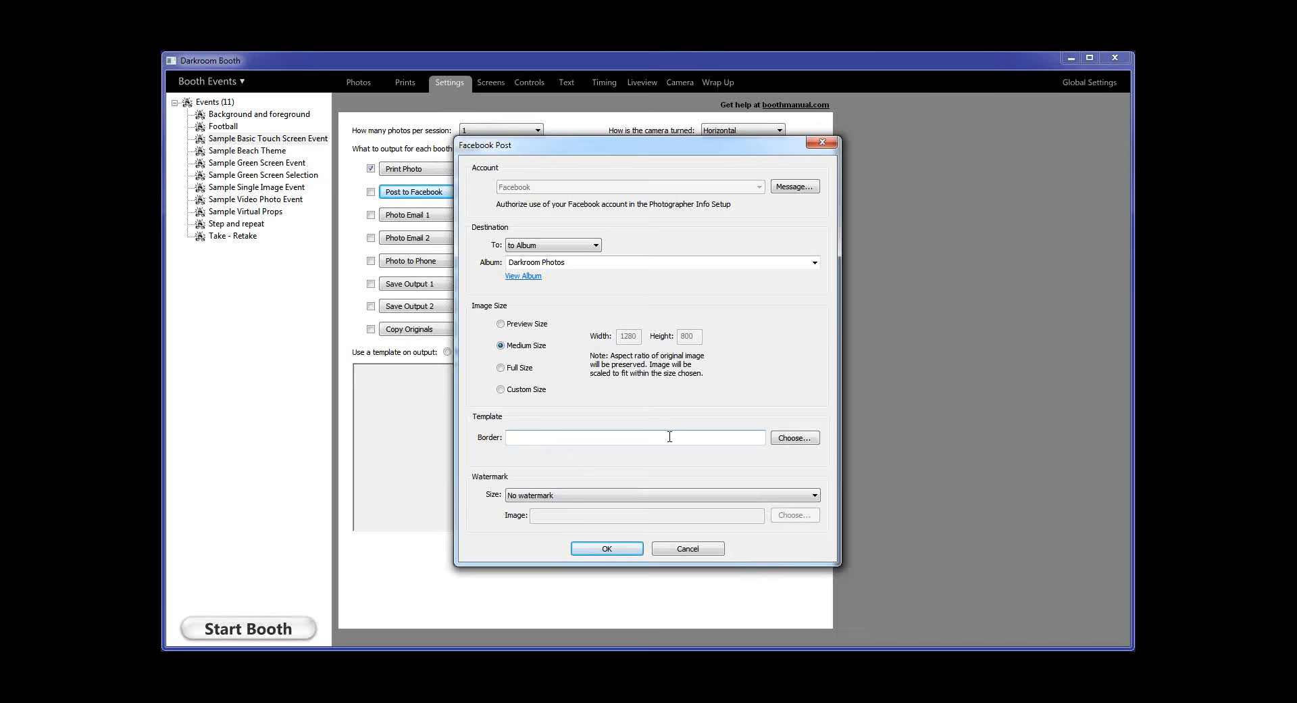
Cancel the Facebook Post settings unchanged and enable User Post to Facebook
left_click(684, 546)
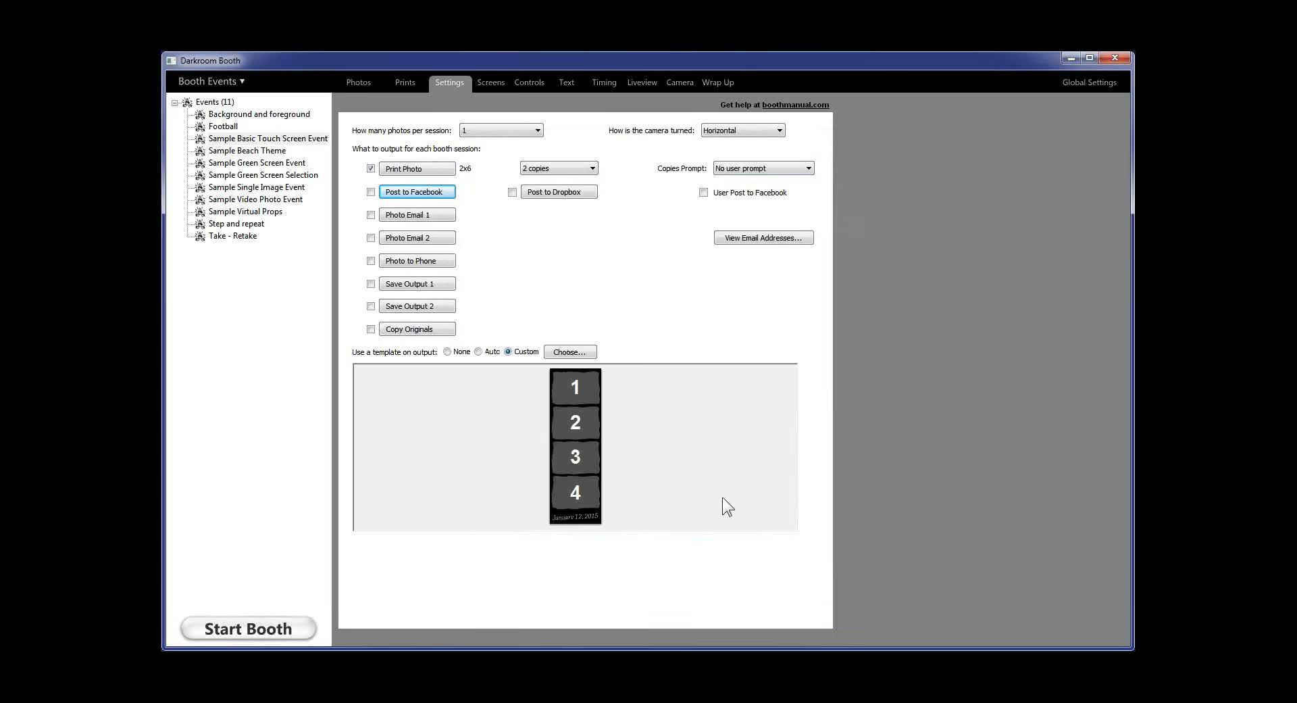
left_click(704, 193)
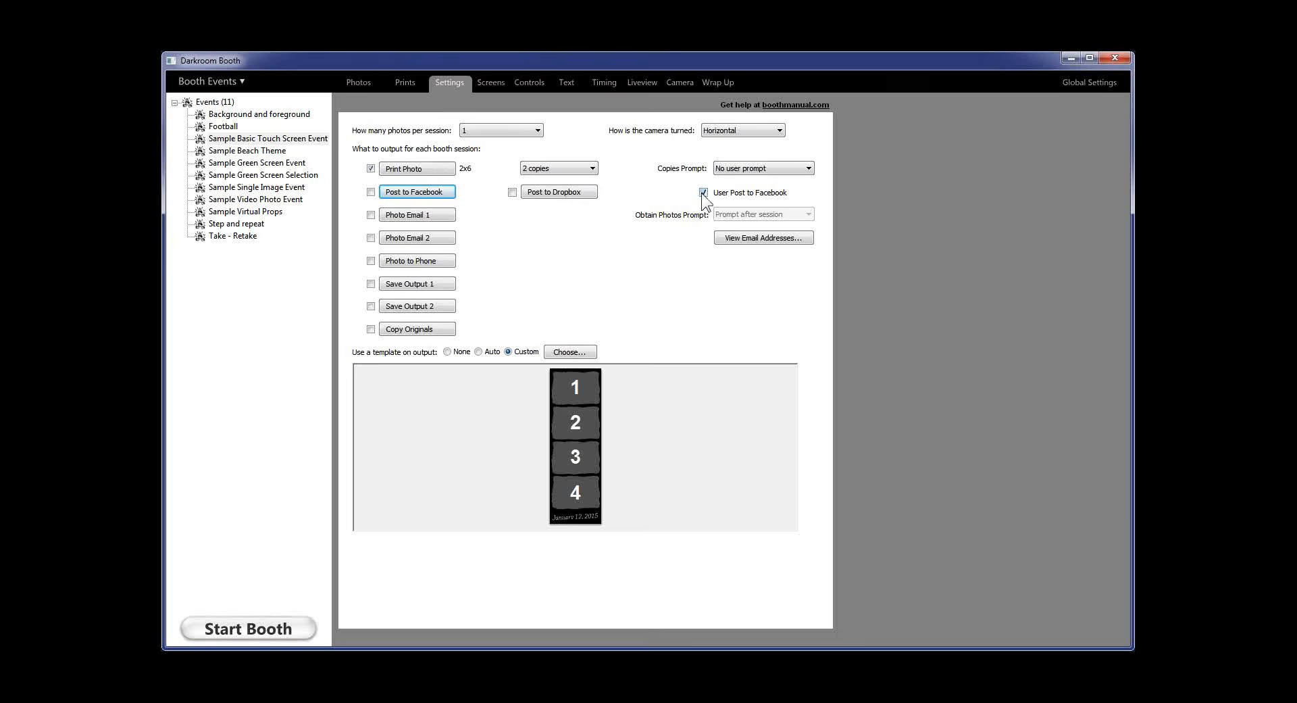
Untick User Post to Facebook, leaving only Print Photo at 2 copies enabled
left_click(703, 193)
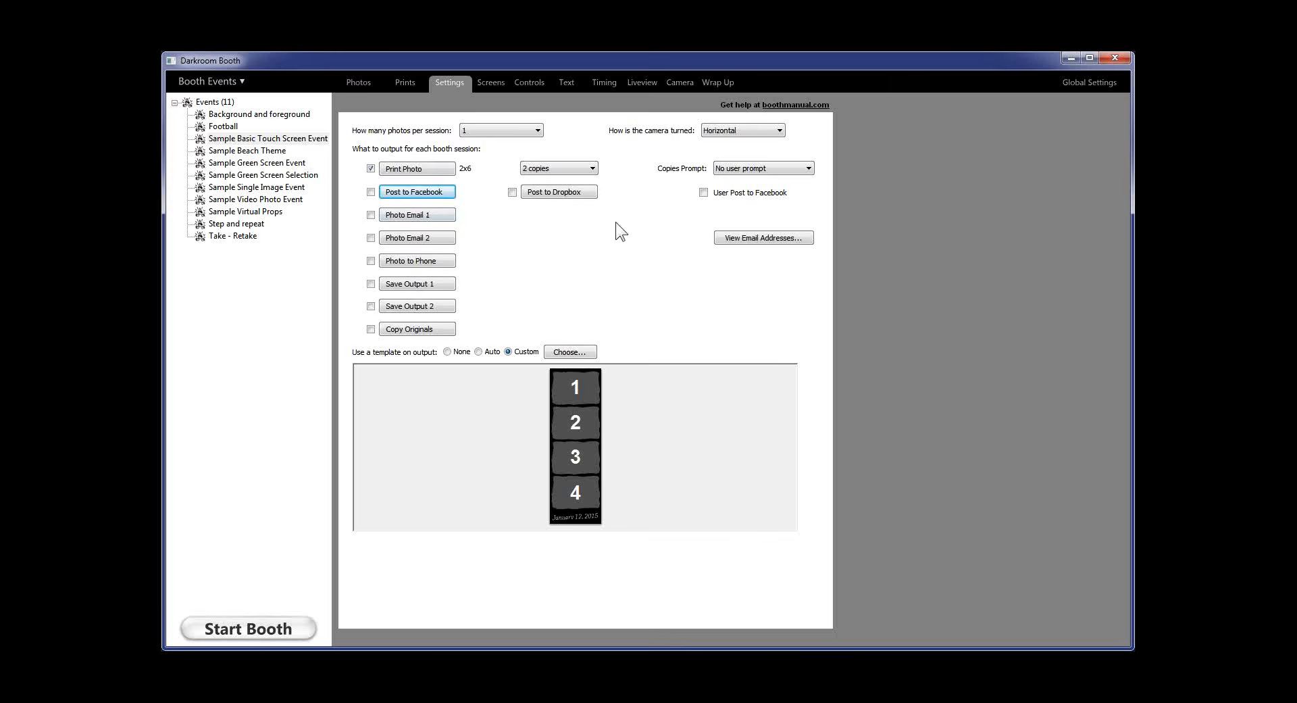
Show the print queue from the Prints tab, then go back to events
left_click(408, 82)
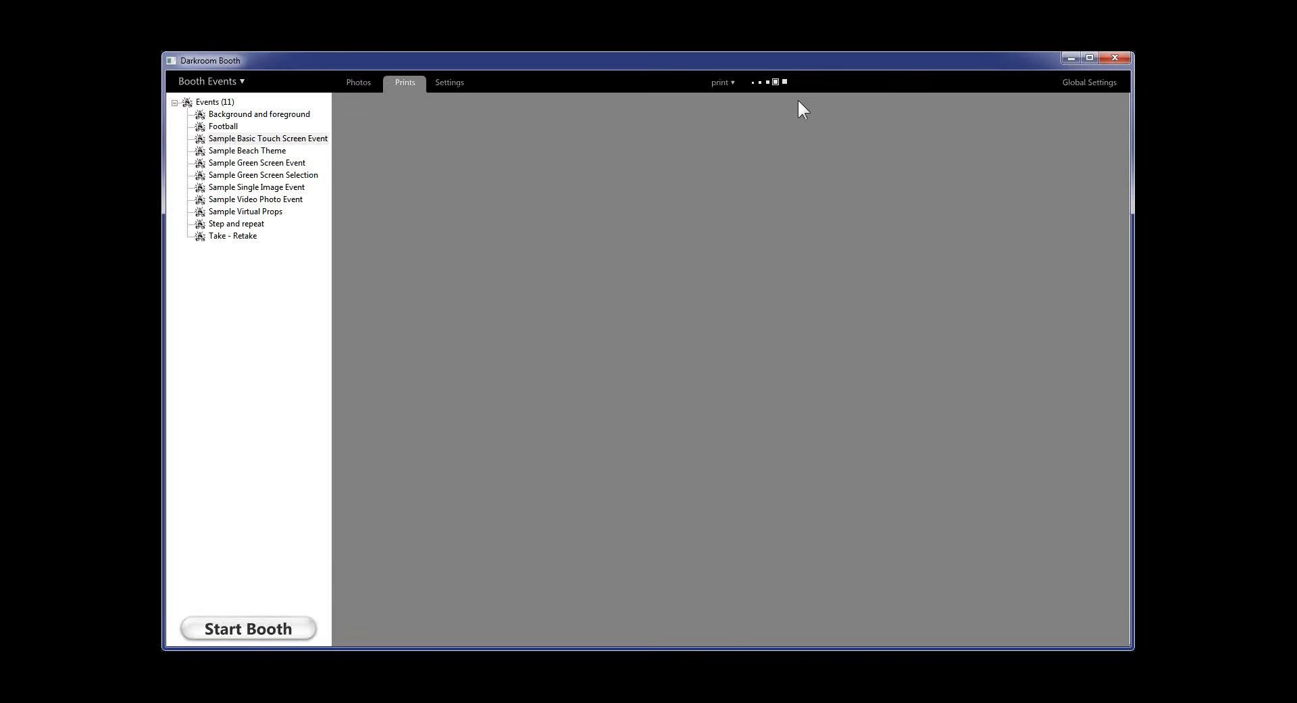
left_click(720, 83)
left_click(753, 158)
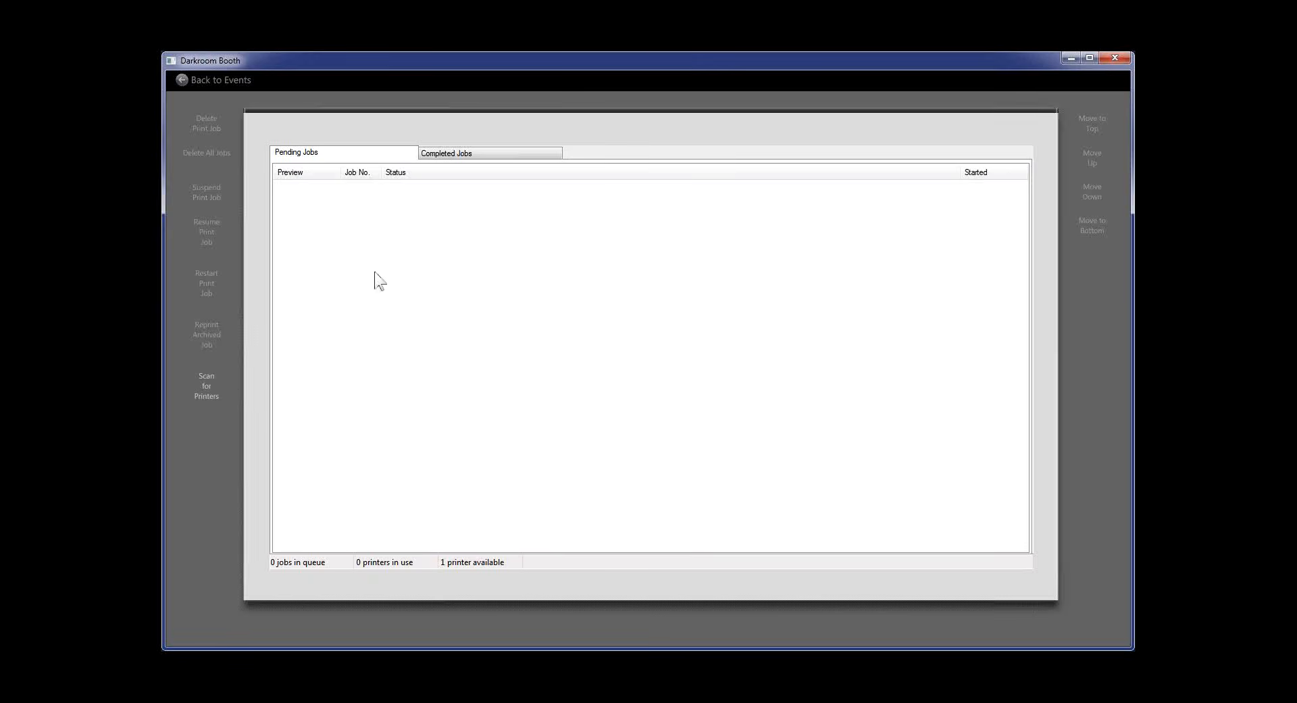
left_click(230, 82)
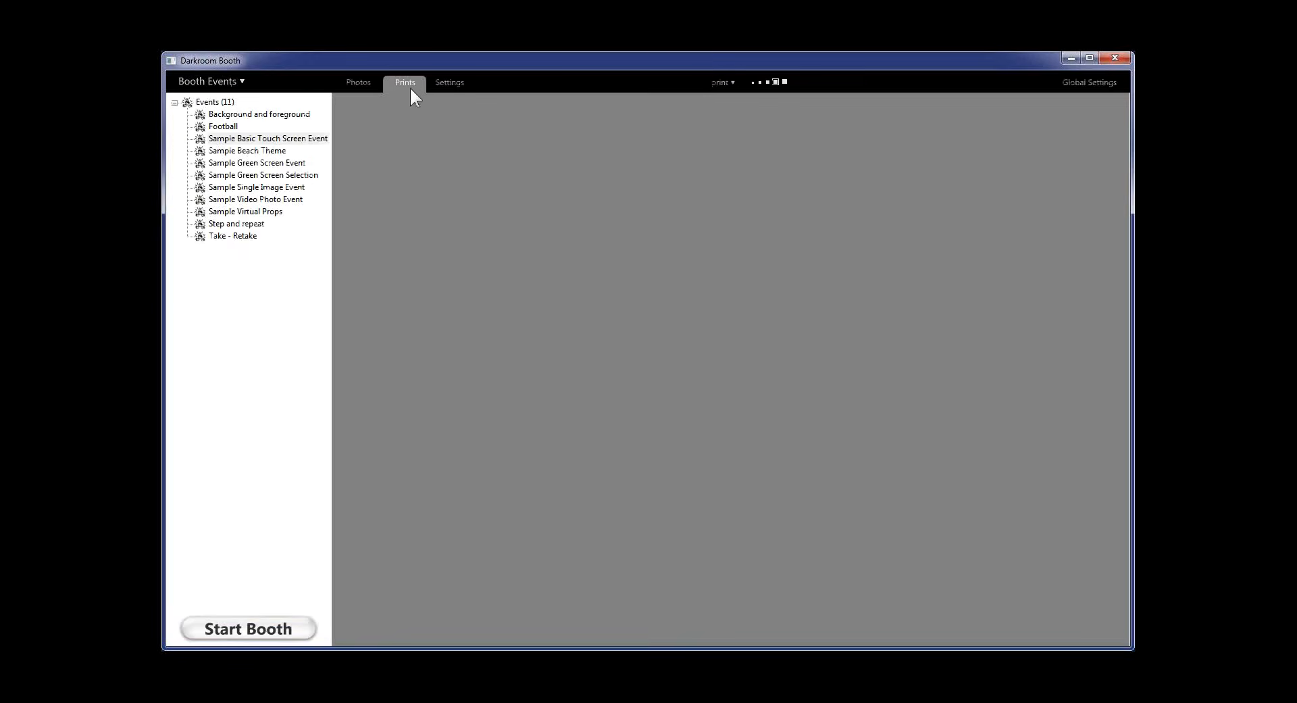
Recheck the print queue (0 jobs, 1 printer) and return to the Settings tab
left_click(727, 83)
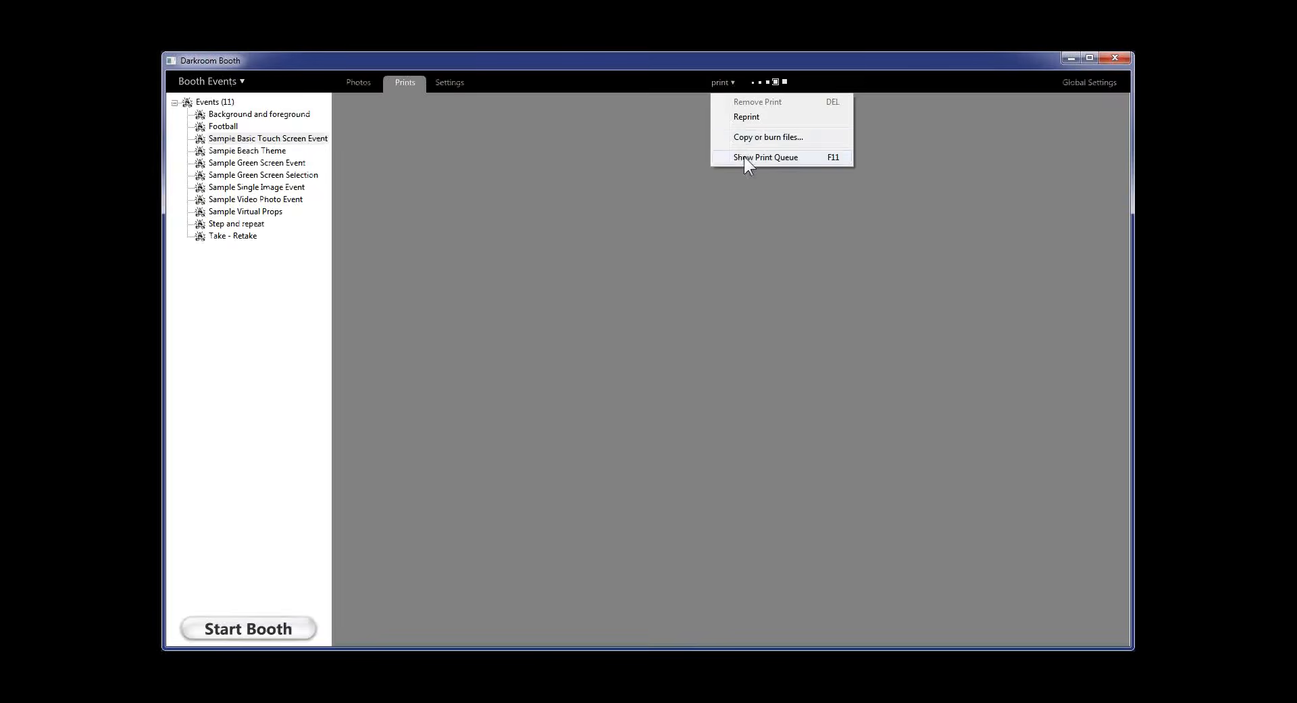
left_click(744, 157)
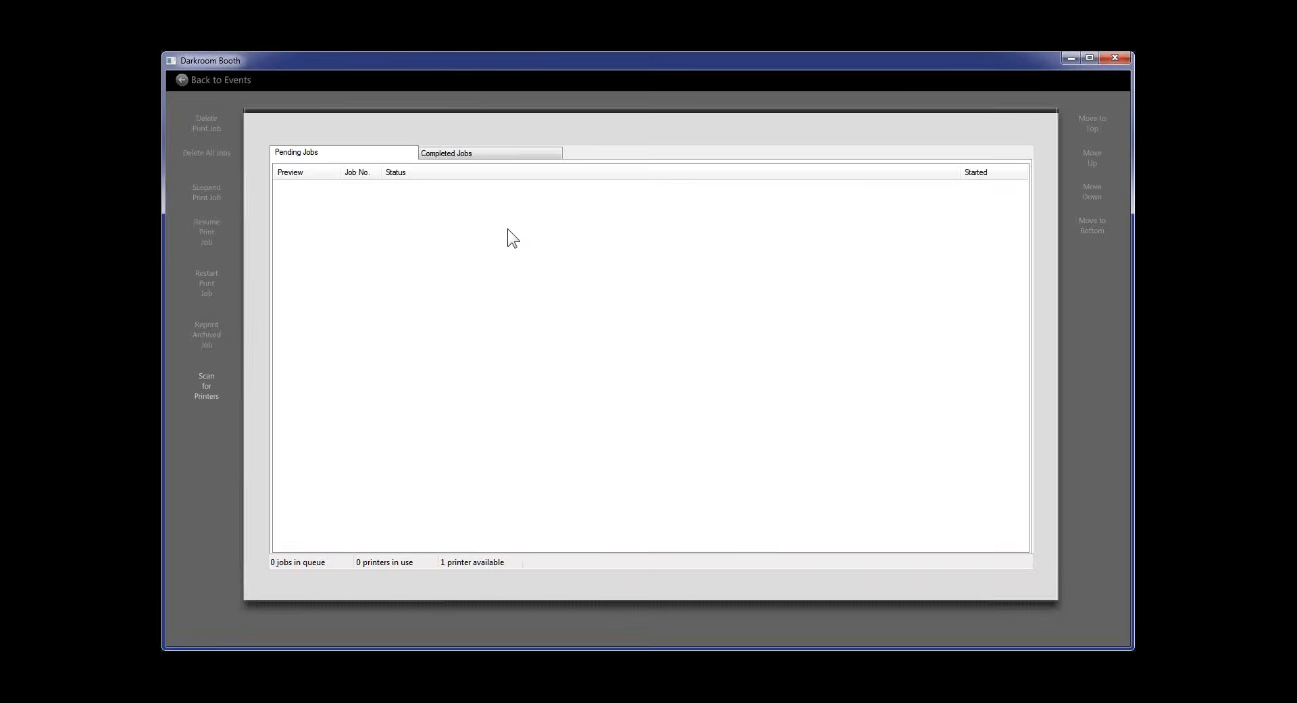
left_click(229, 80)
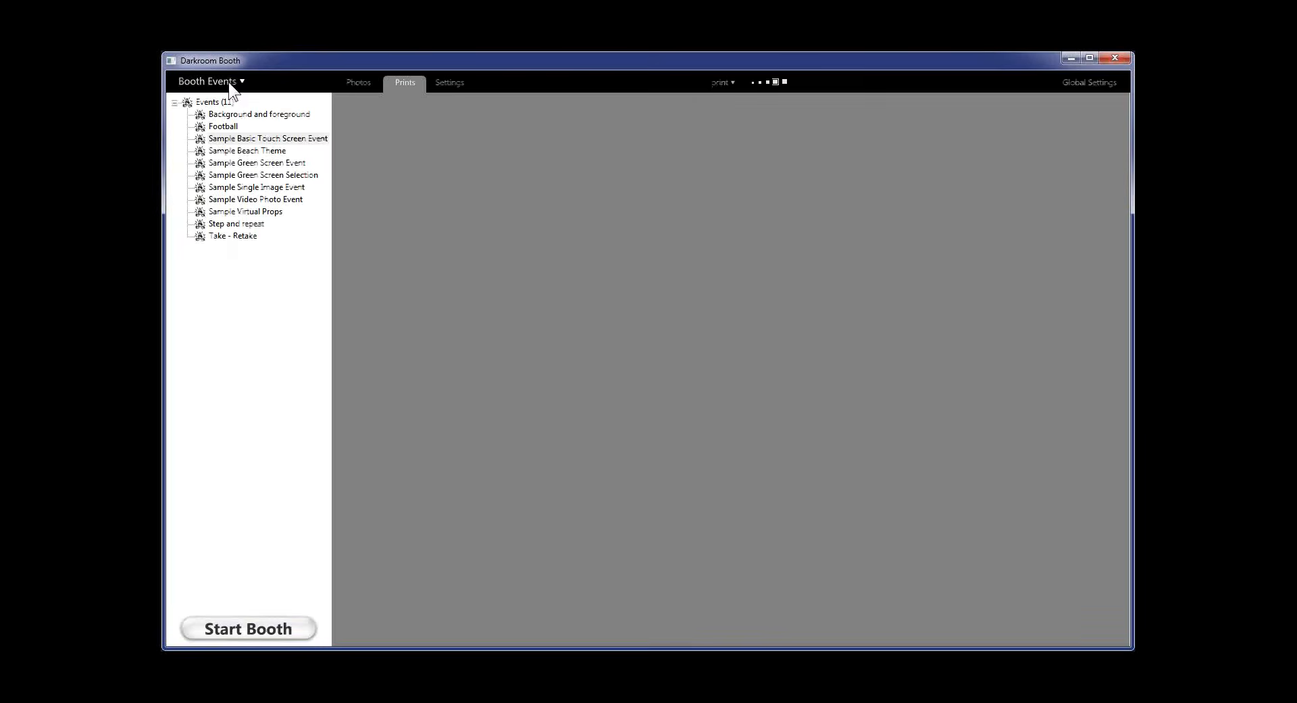
left_click(442, 82)
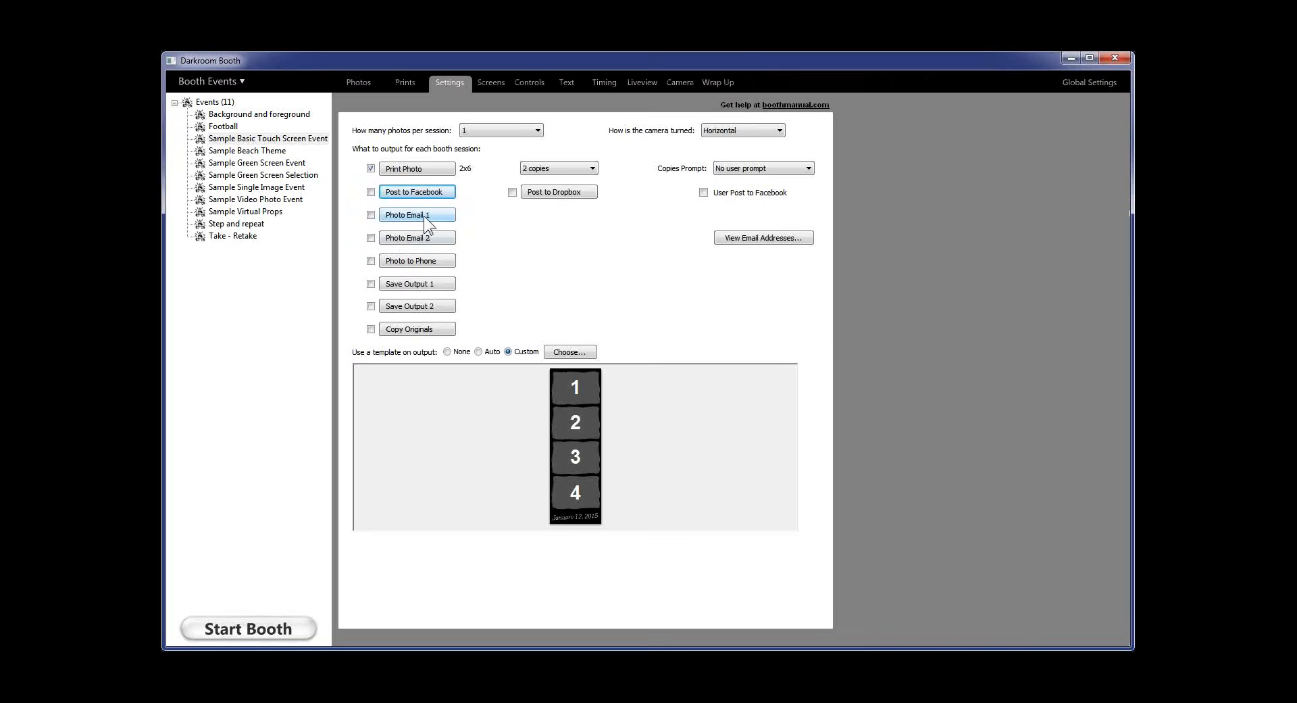
Start a New Email Account from Global Settings > Email and Social Media
left_click(1071, 81)
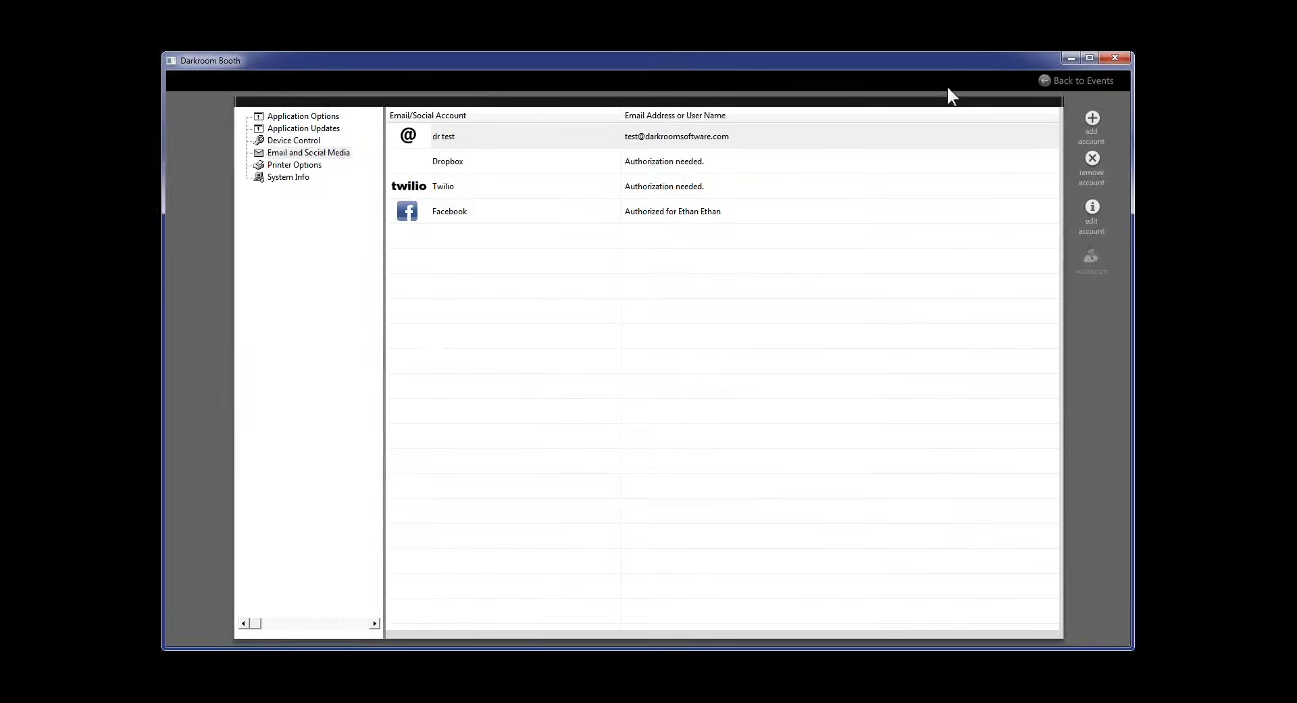
left_click(306, 152)
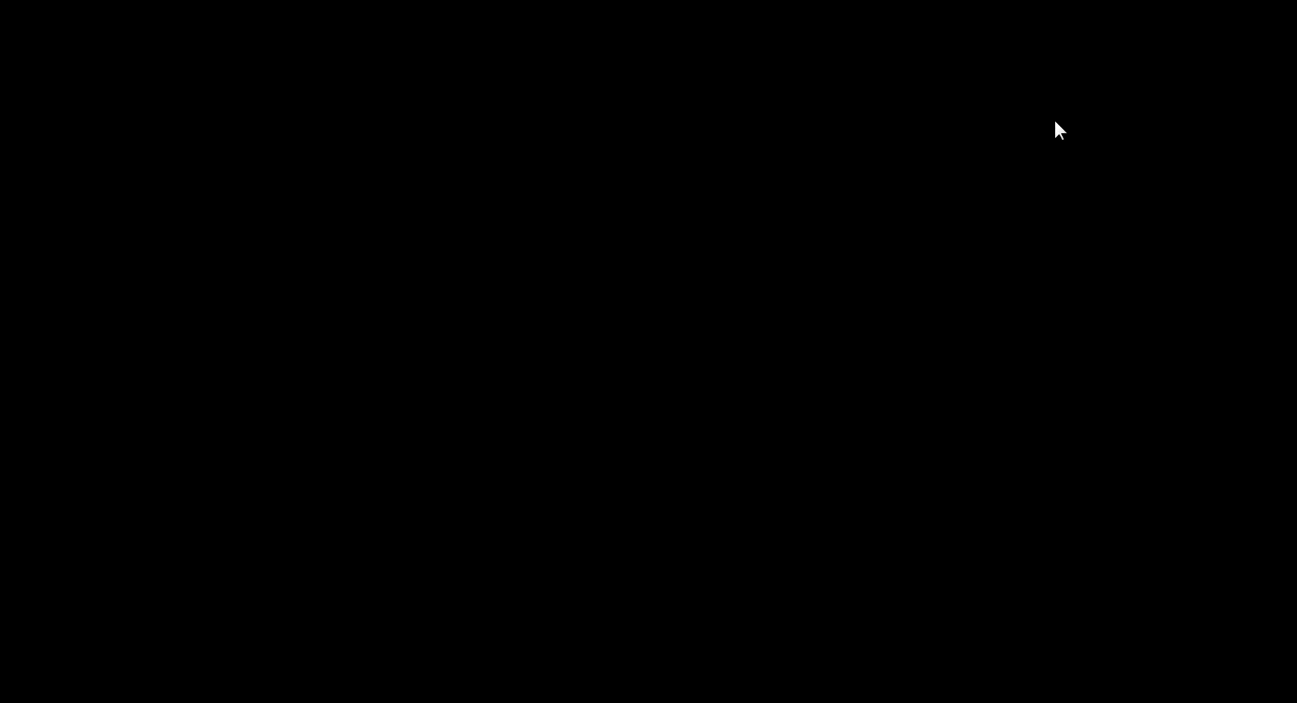
left_click(1092, 120)
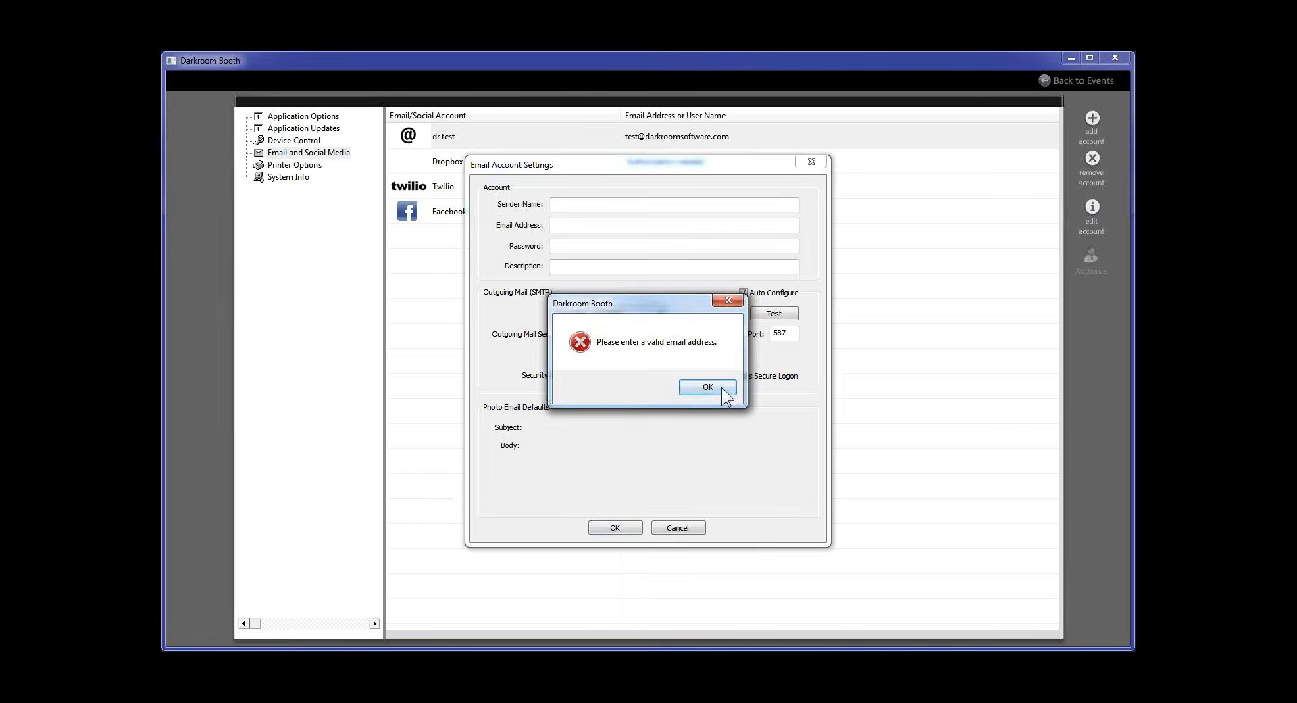
Dismiss the invalid email address warning and cancel the new email account
left_click(722, 387)
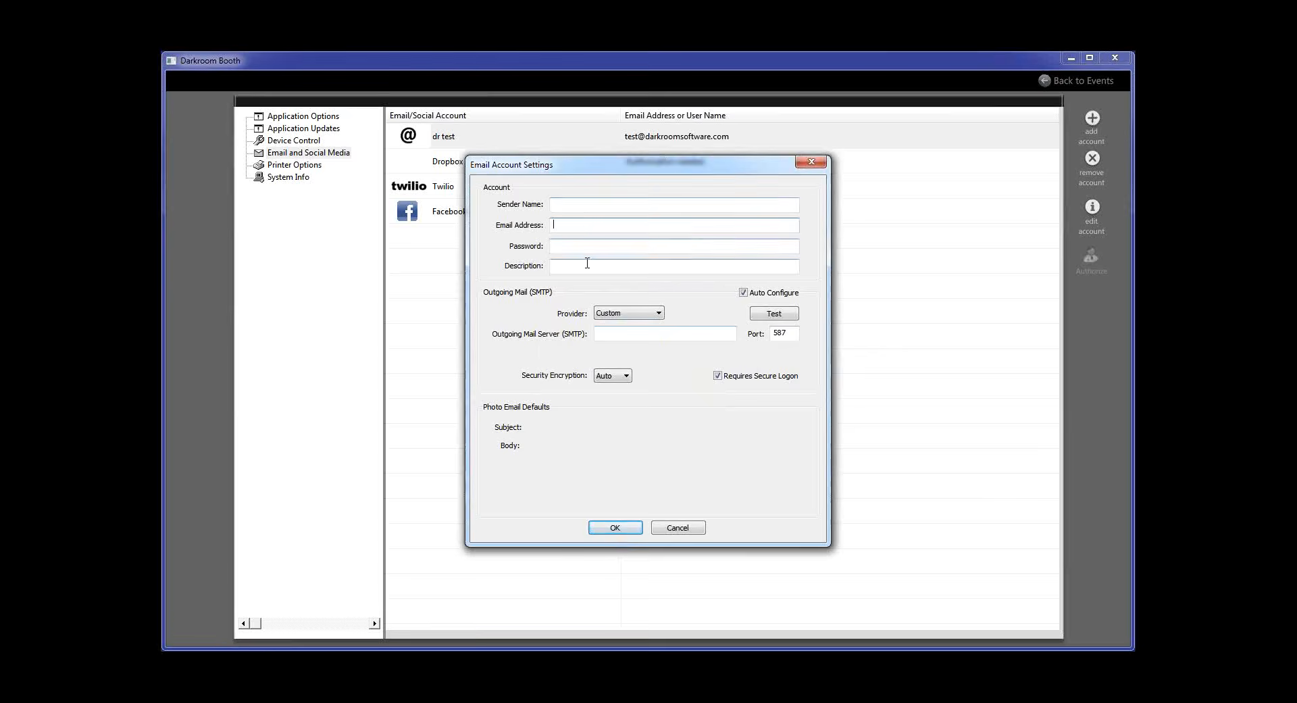
left_click(570, 205)
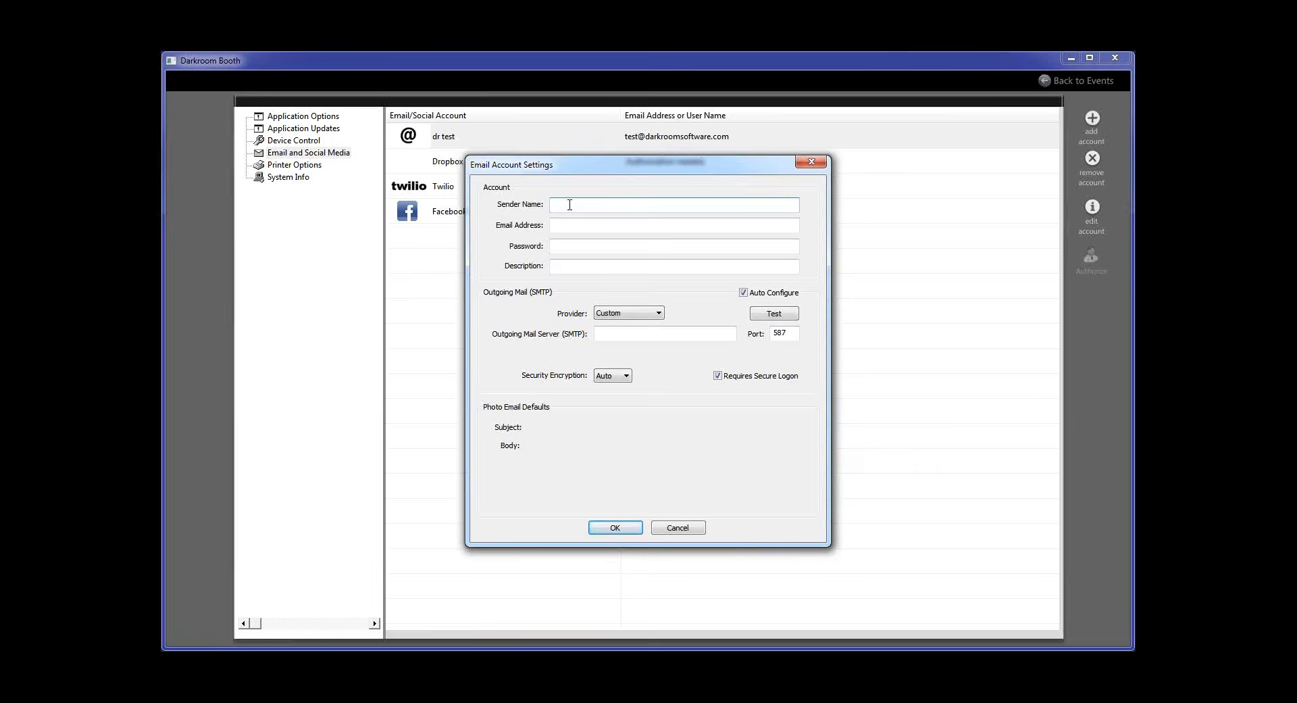
left_click(690, 531)
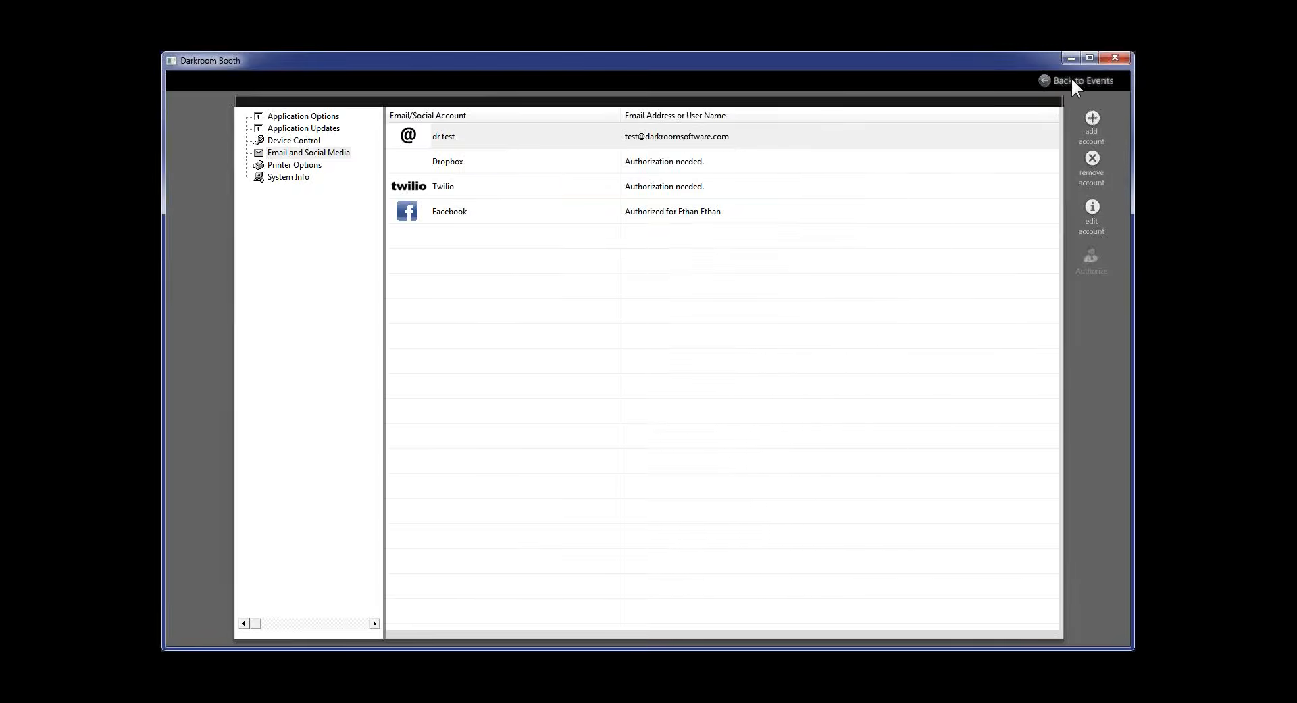
Return to the event's output settings and open the Photo Email 1 properties
left_click(1072, 79)
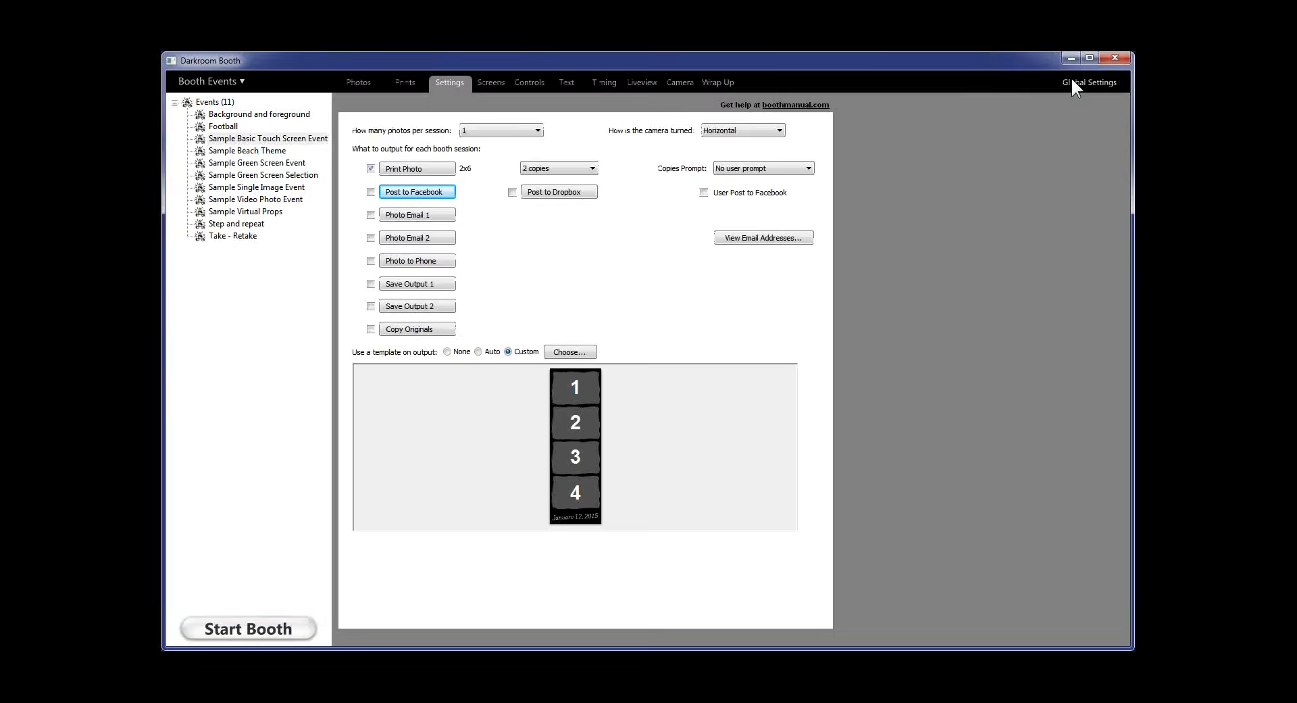
left_click(411, 217)
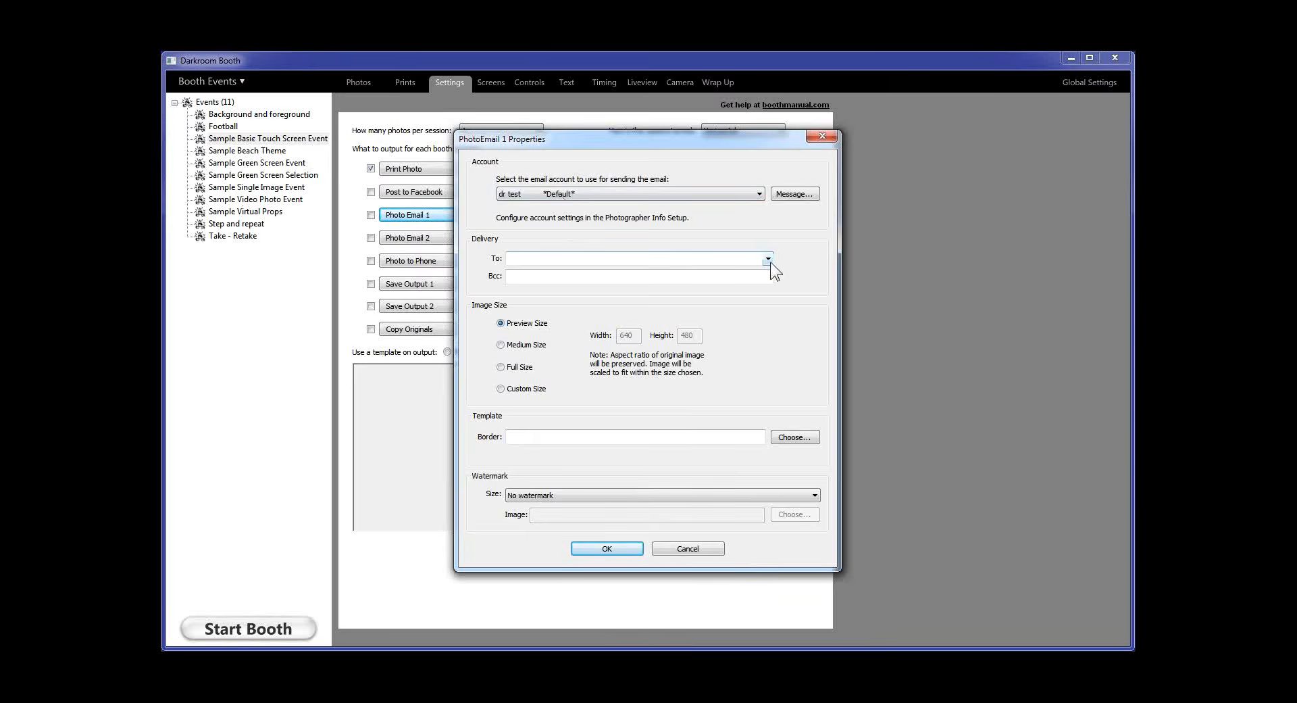
Review the Photo Email 1 message, subject 'Your Booth Photos' and body 'Enjoy your photos!', closing it unchanged
left_click(794, 194)
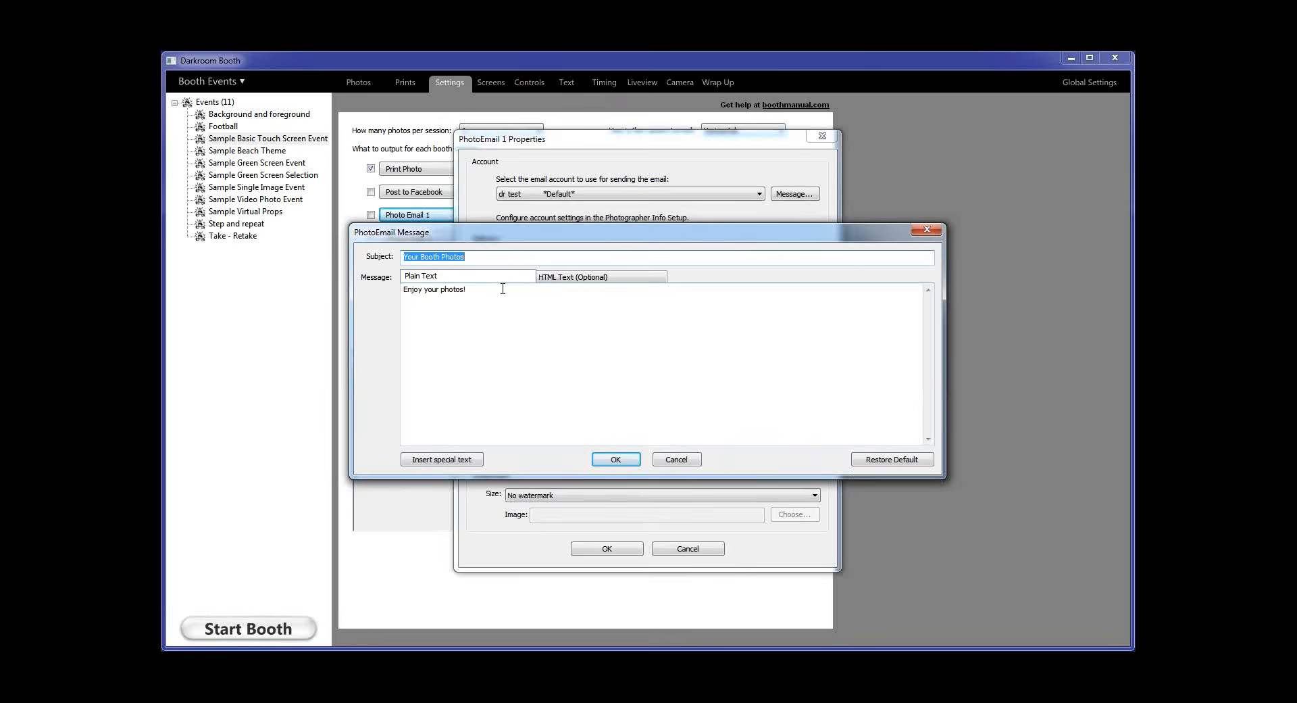
left_click(672, 460)
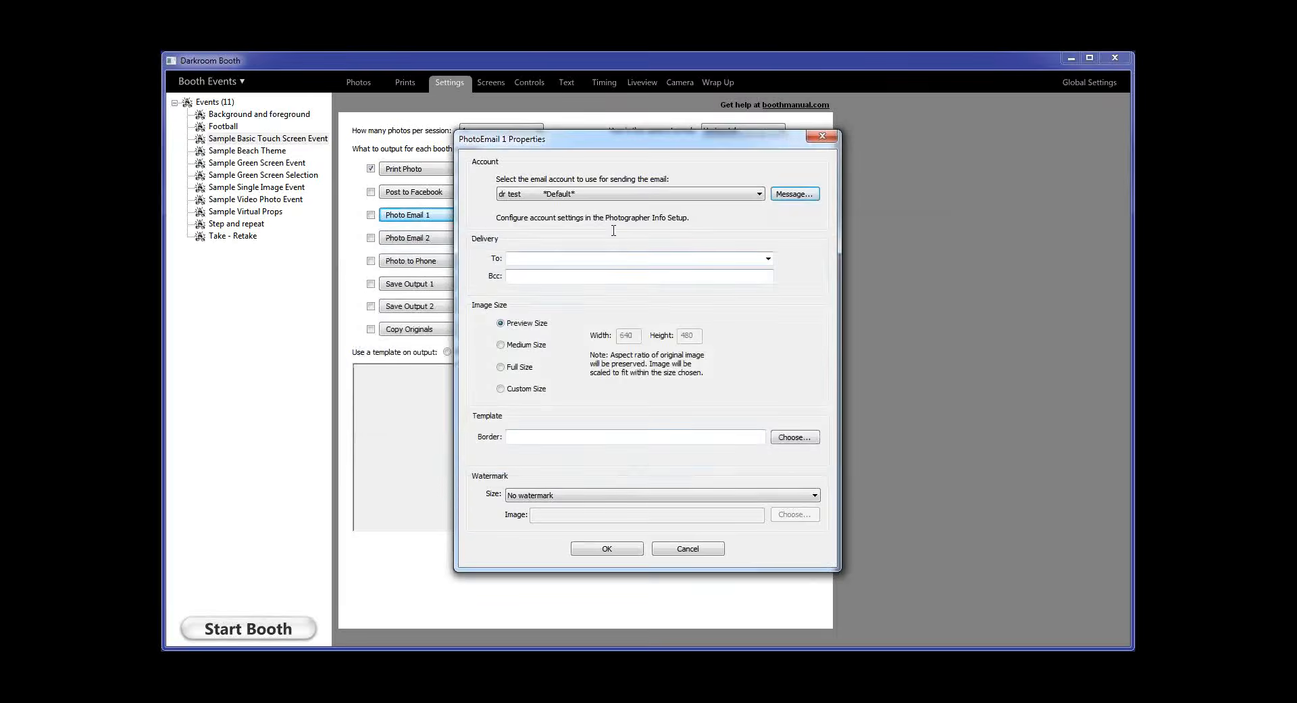
Try PROMPT user and then a typed sample address as the To recipient, leaving the field blank
left_click(768, 258)
left_click(538, 271)
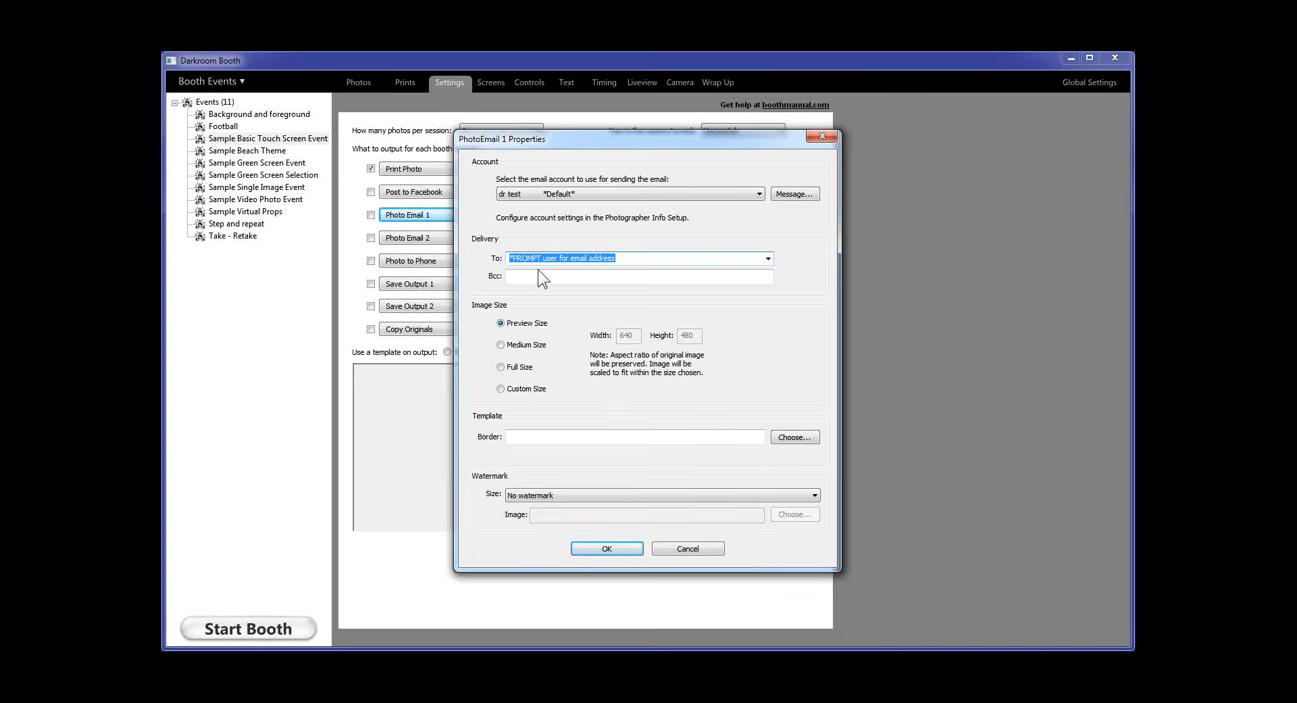
key("BackSpace")
Cancel the Photo Email 1 properties, keeping the blank recipient and Preview Size 640×480
left_click(658, 549)
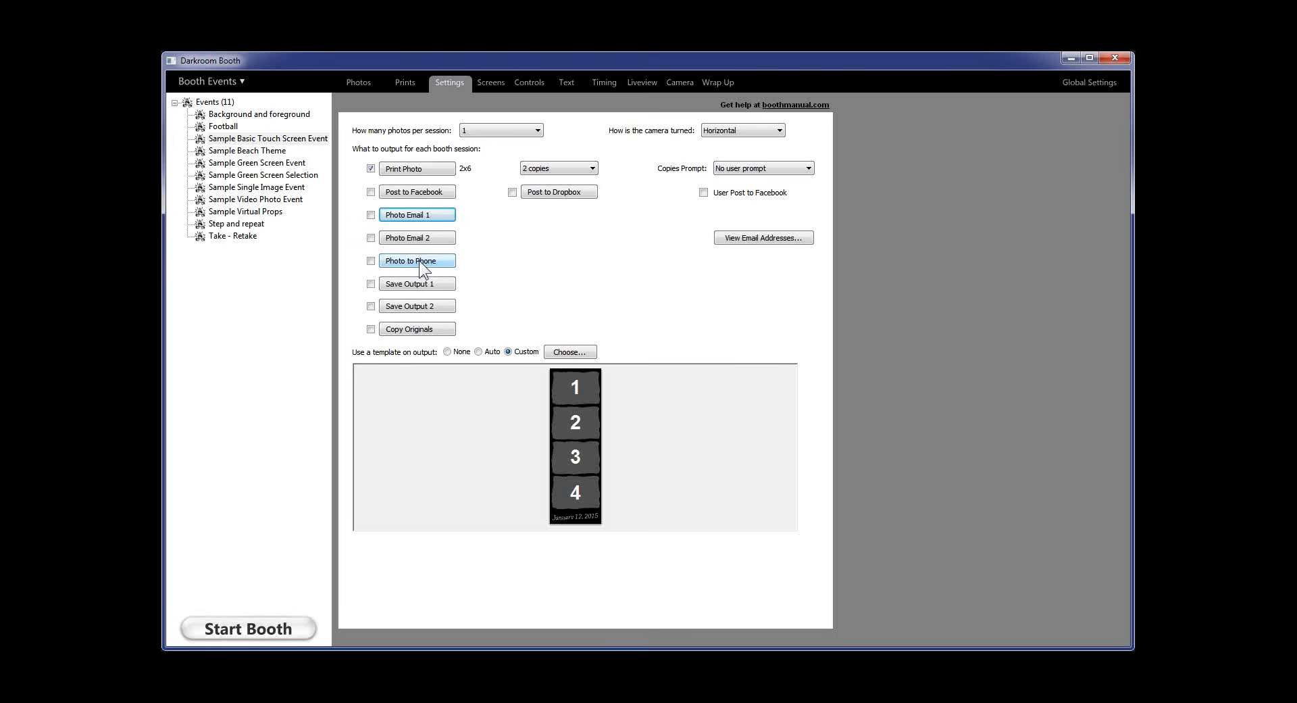
Open the Twilio account in Global Settings, try authorizing and listing phone numbers, then cancel unchanged
left_click(1078, 86)
left_click(663, 193)
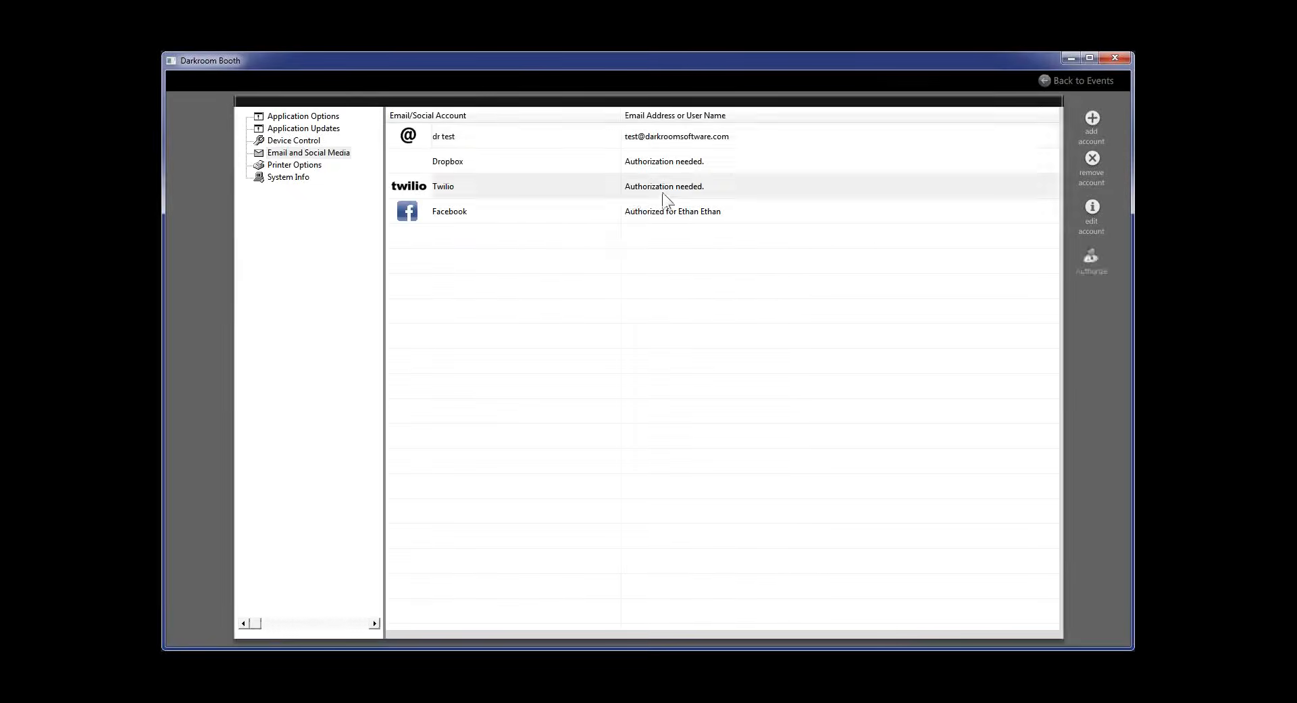
double_click(662, 194)
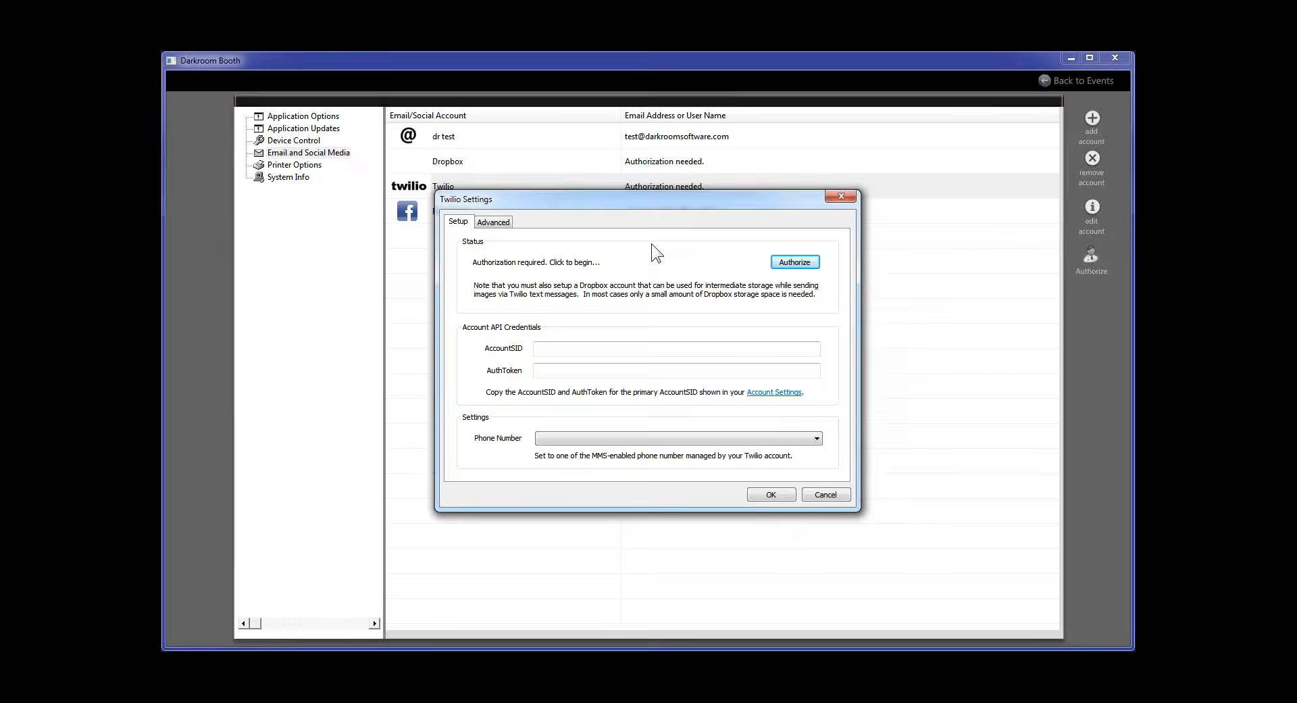
left_click(794, 264)
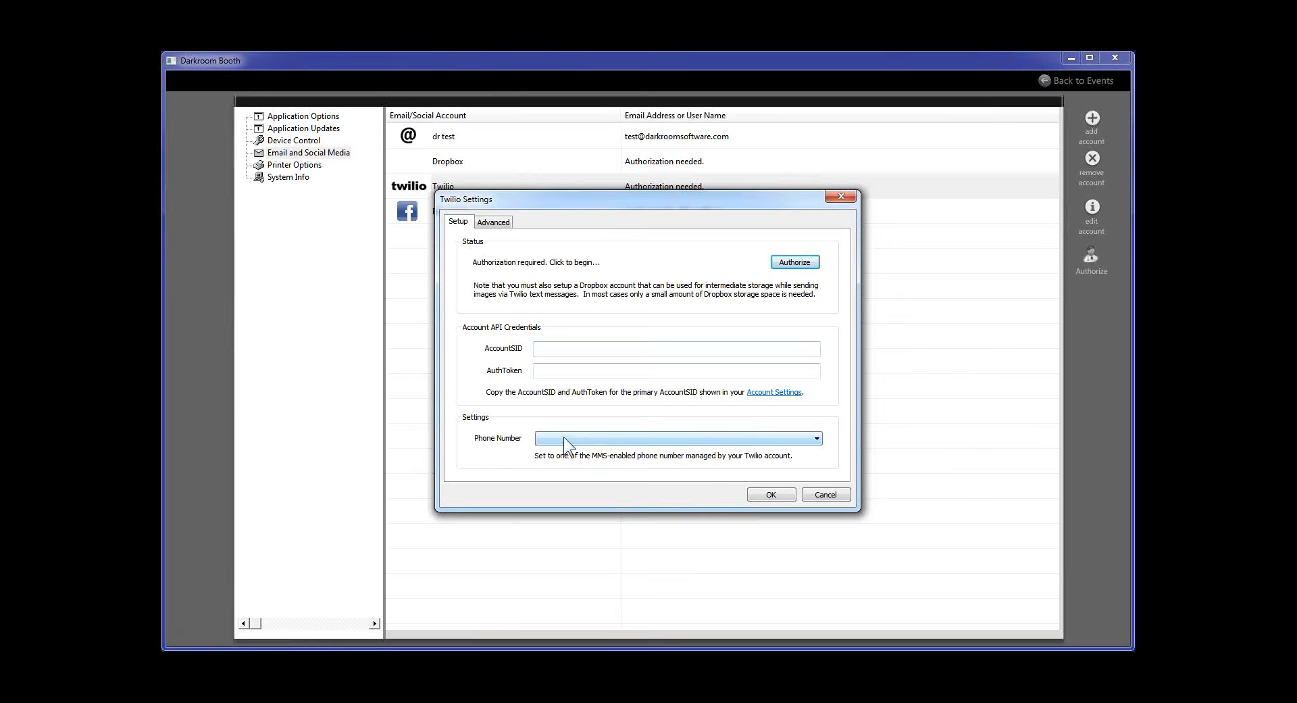
left_click(817, 438)
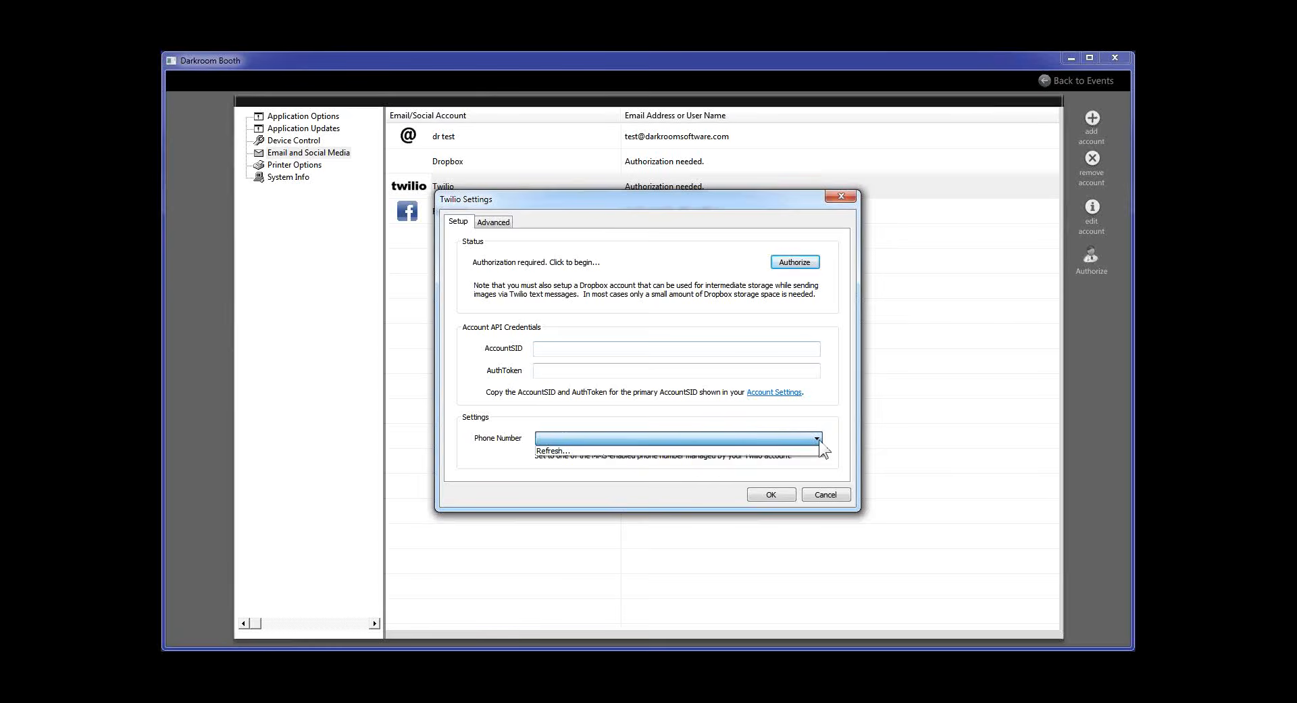
left_click(846, 496)
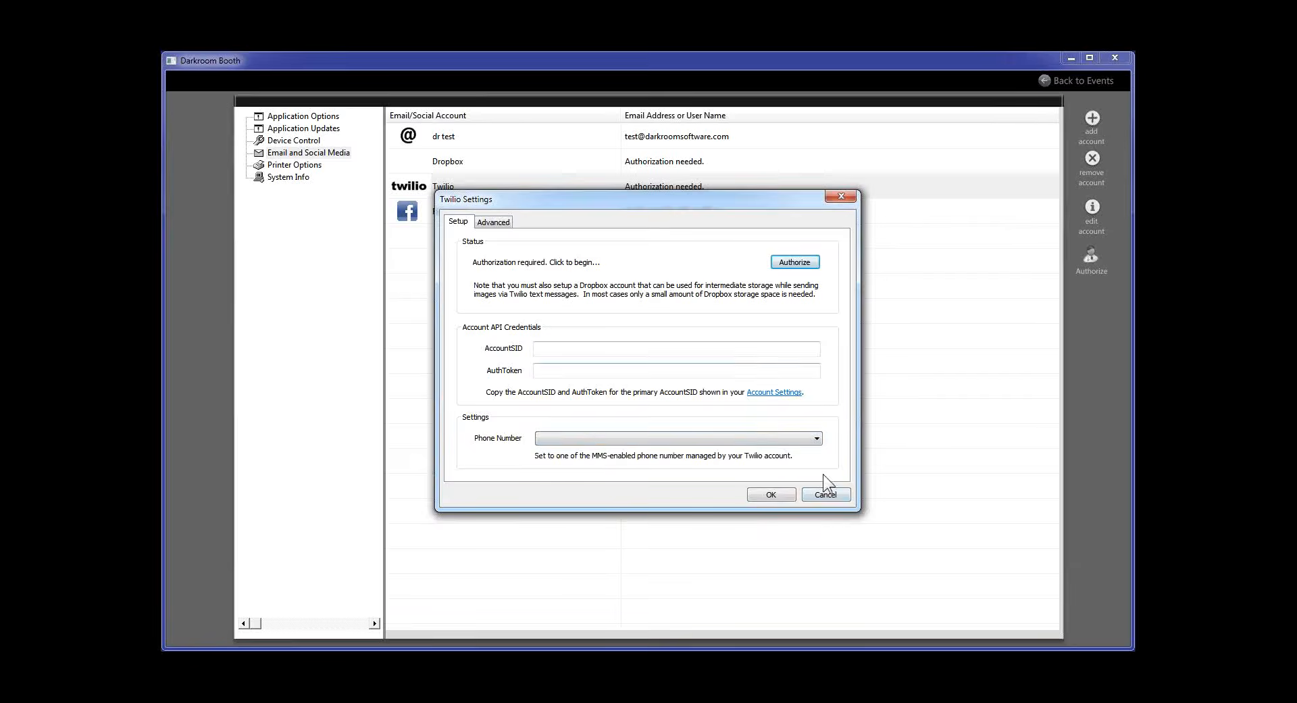
left_click(824, 495)
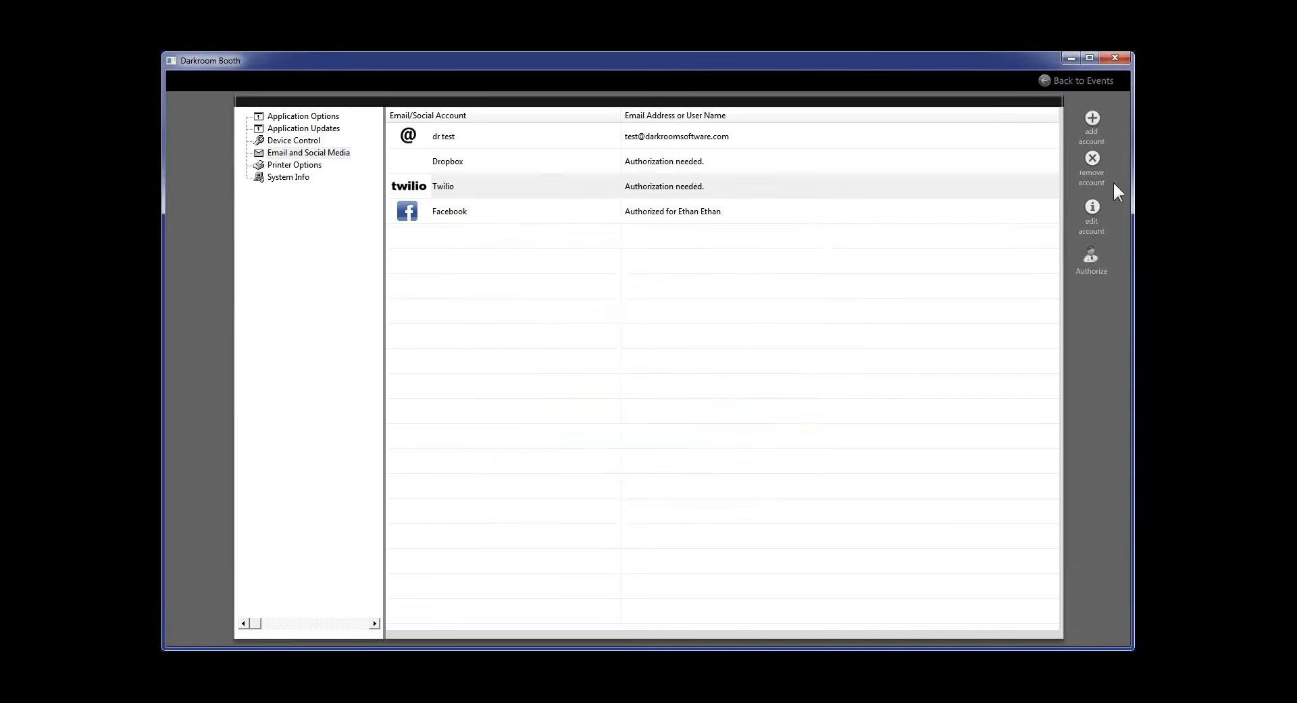
Check the Photo to Phone options, then remove the Twilio account in Global Settings and return to the event
left_click(1085, 81)
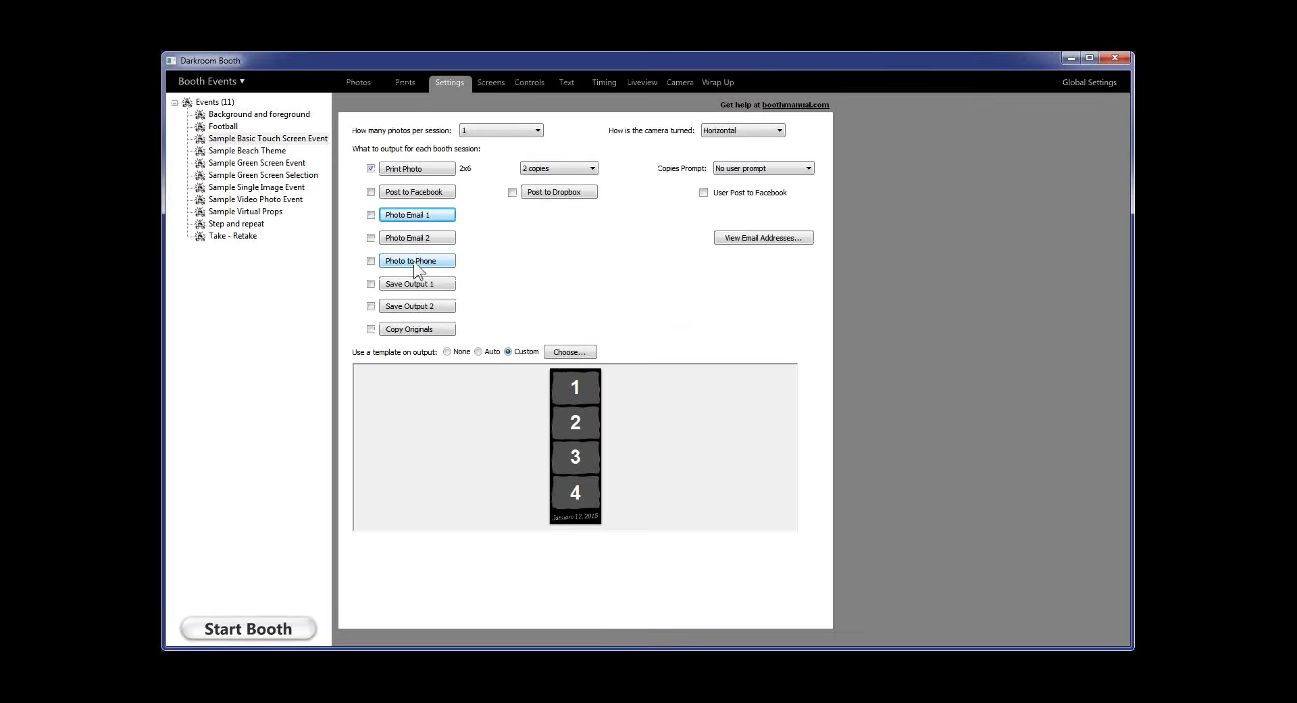
left_click(417, 264)
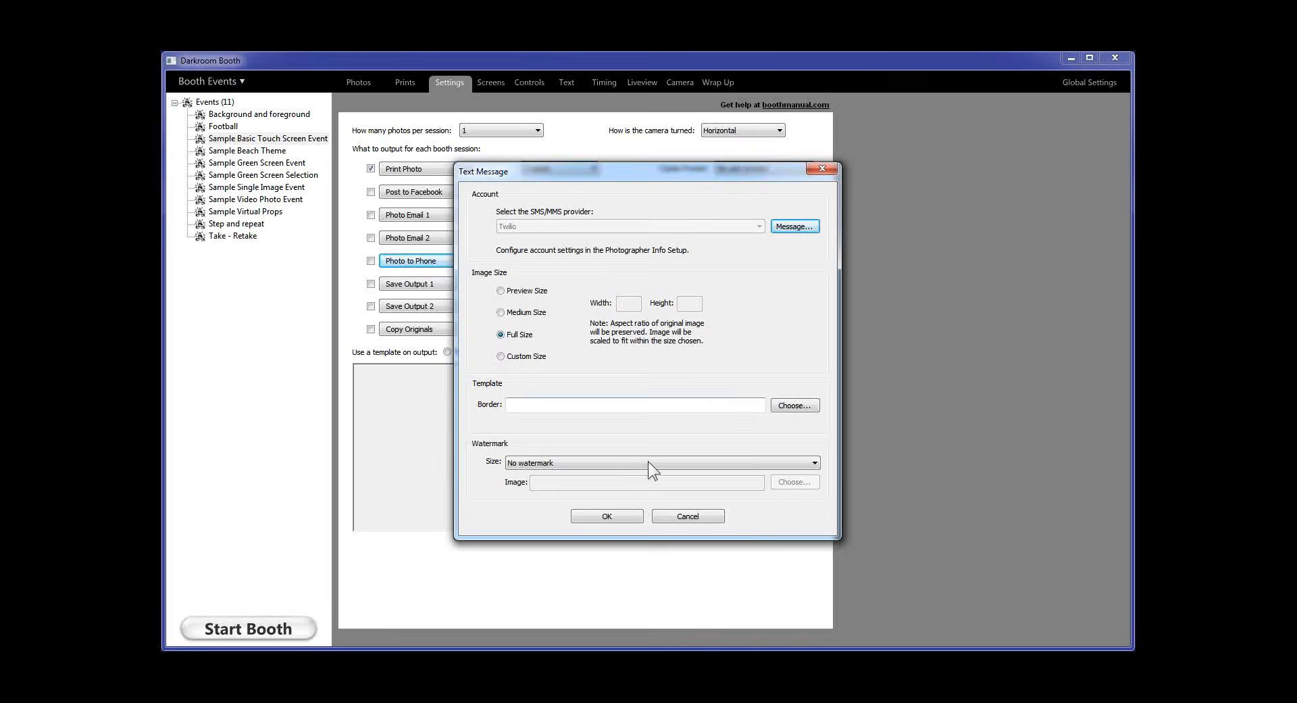
left_click(1106, 82)
left_click(976, 189)
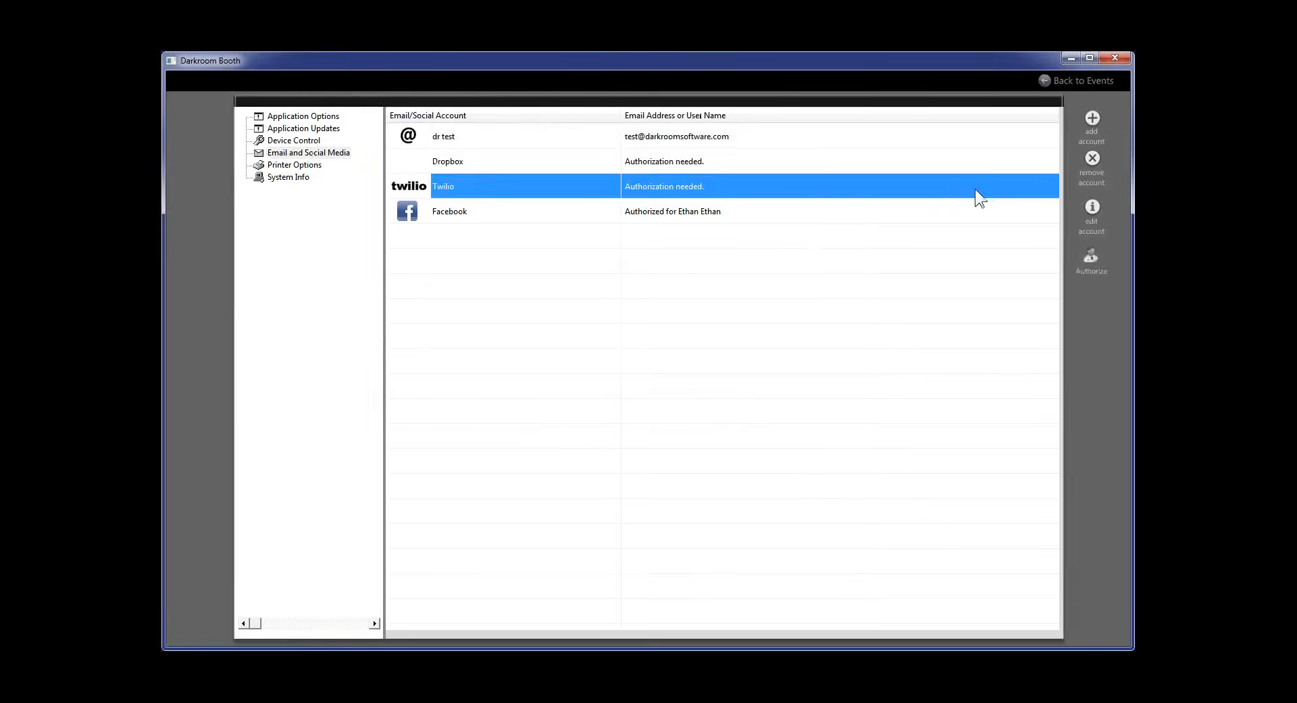
left_click(1101, 161)
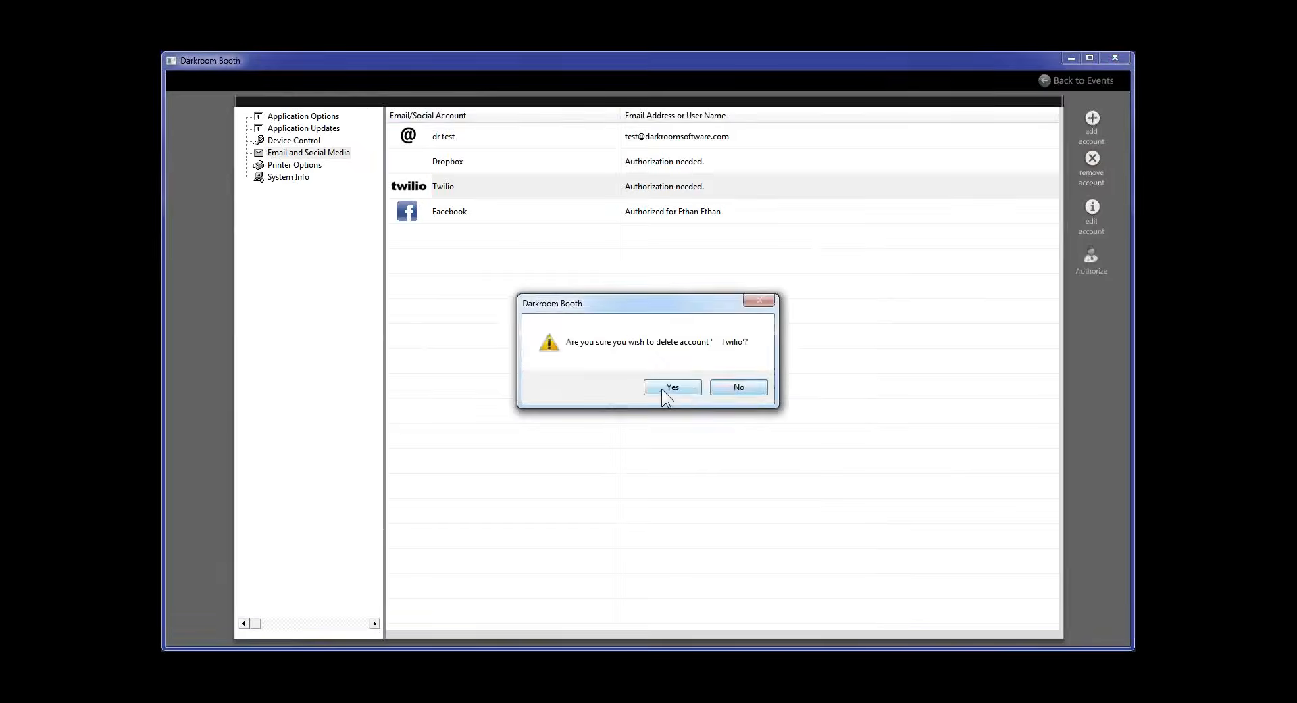
left_click(667, 387)
left_click(1088, 80)
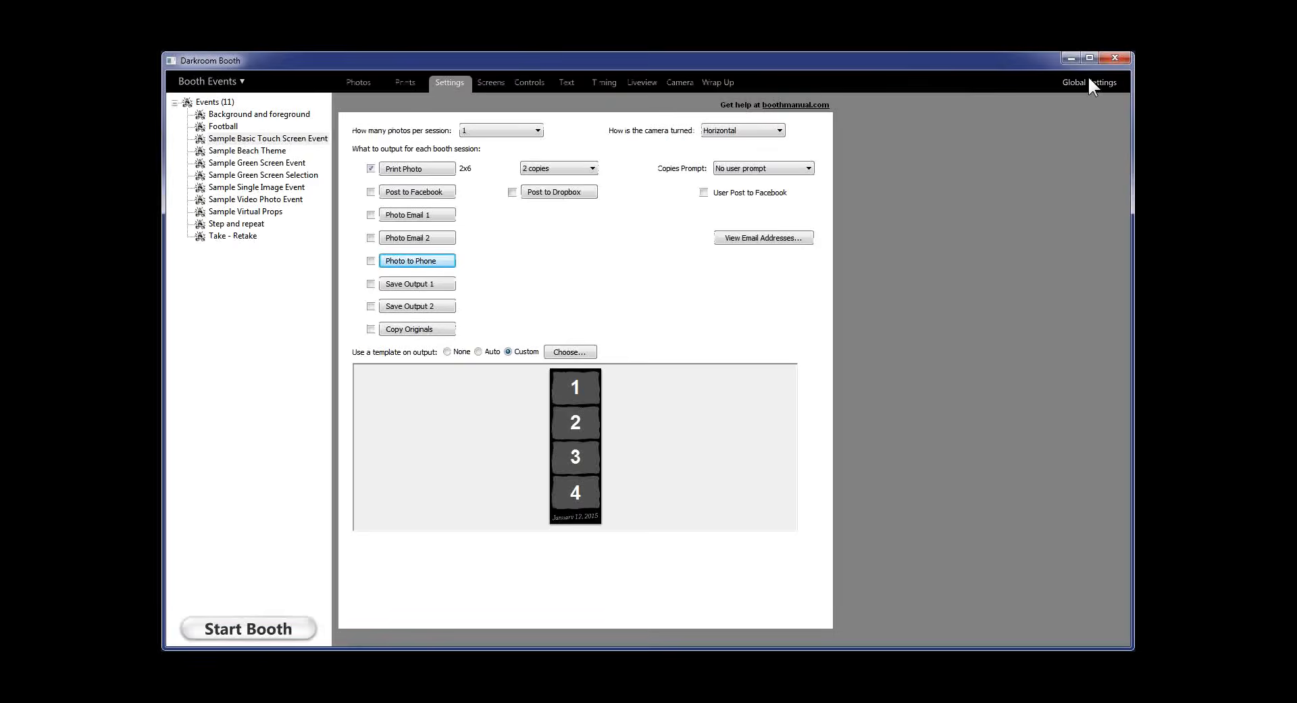
Open the Photo to Phone settings and view its message text, accepting it as is
left_click(425, 260)
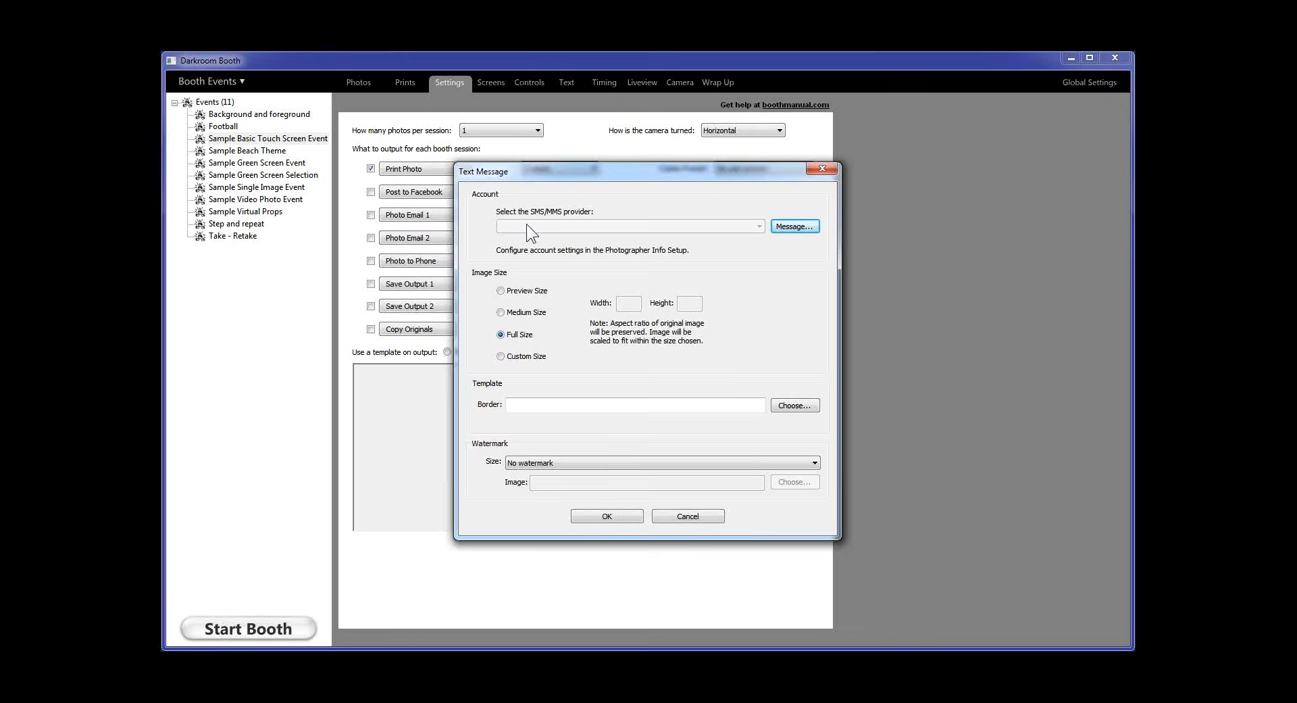
left_click(798, 226)
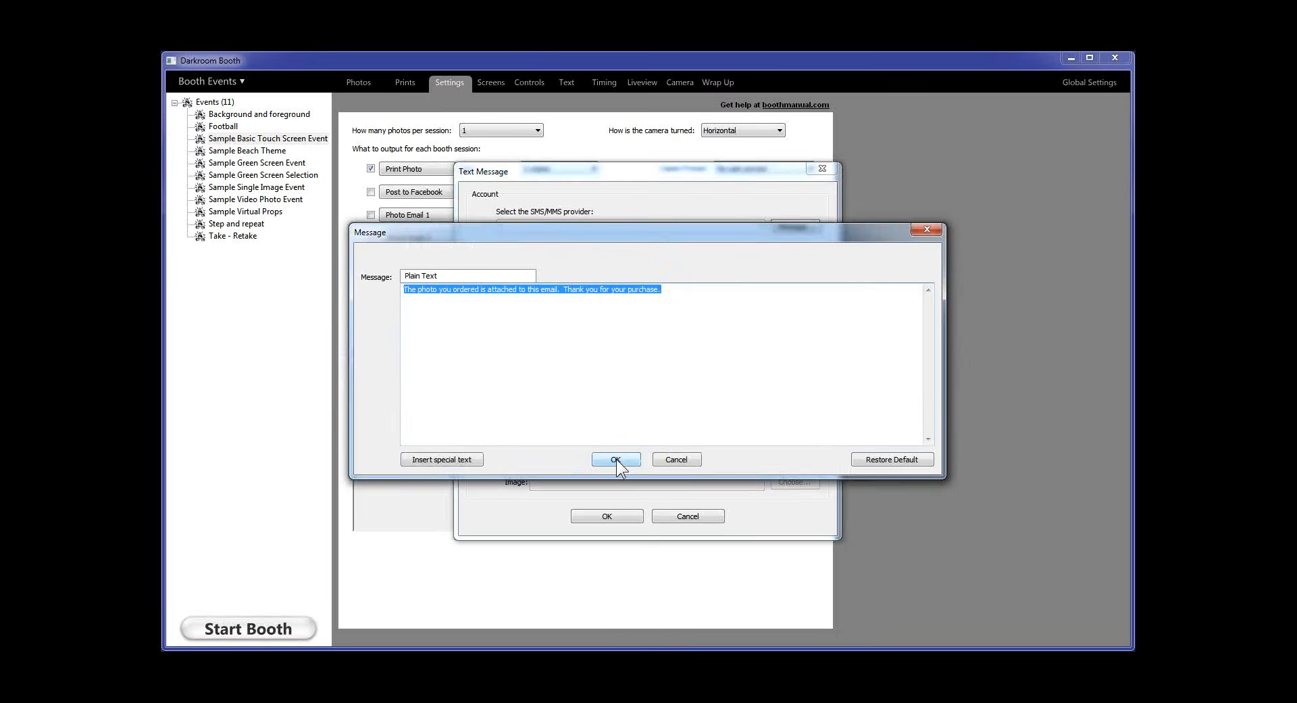
left_click(616, 460)
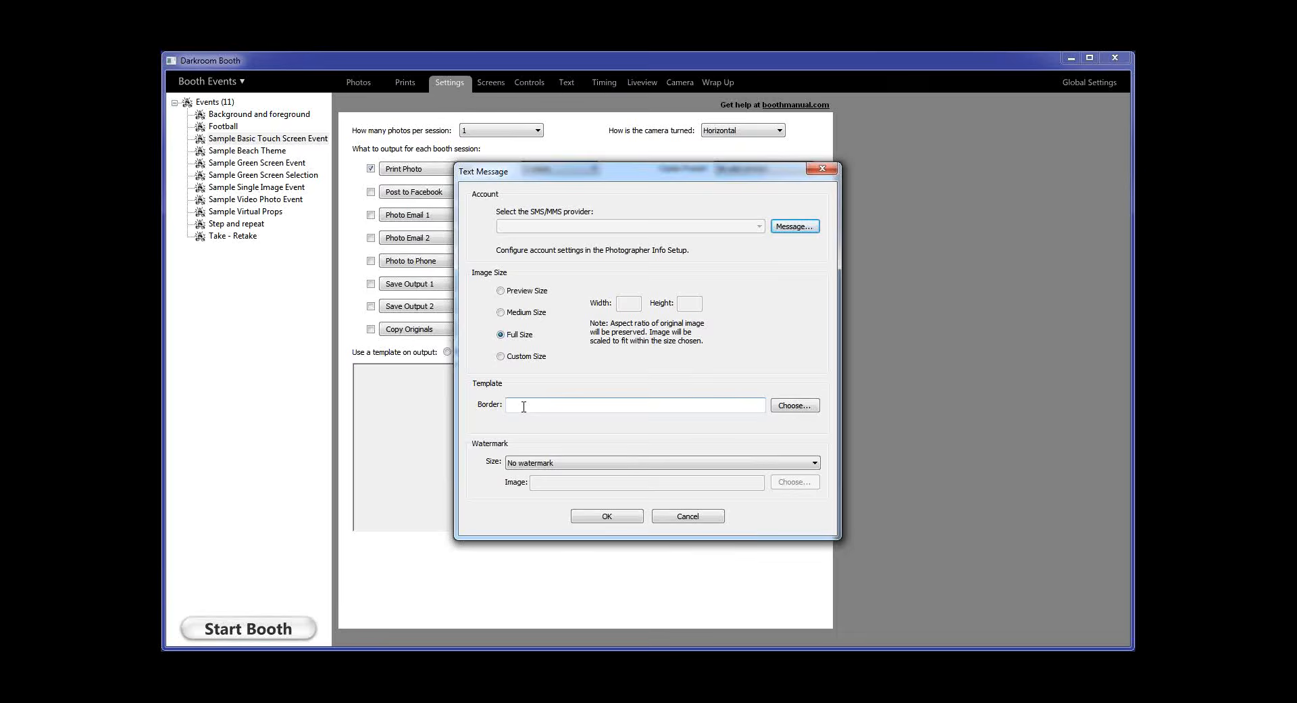
Cancel the text-message settings, enable Photo Email 1 and Photo to Phone outputs, and start the booth
left_click(686, 516)
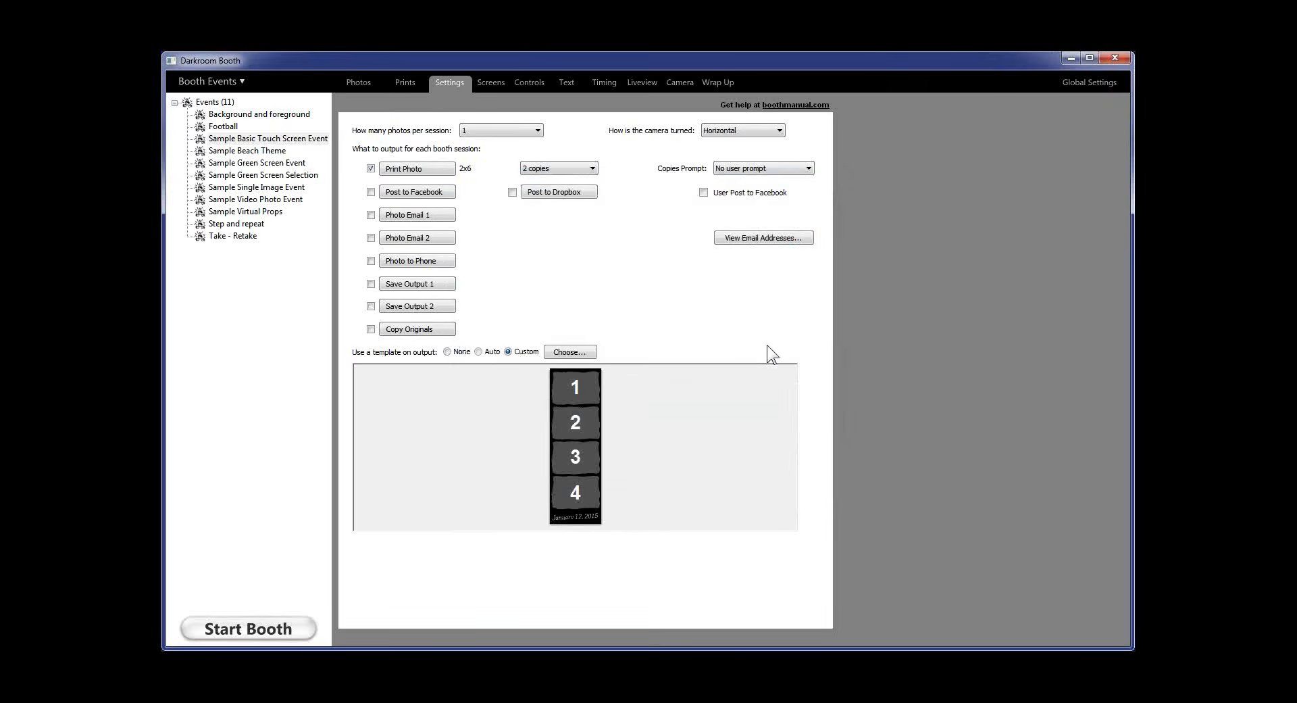
left_click(371, 215)
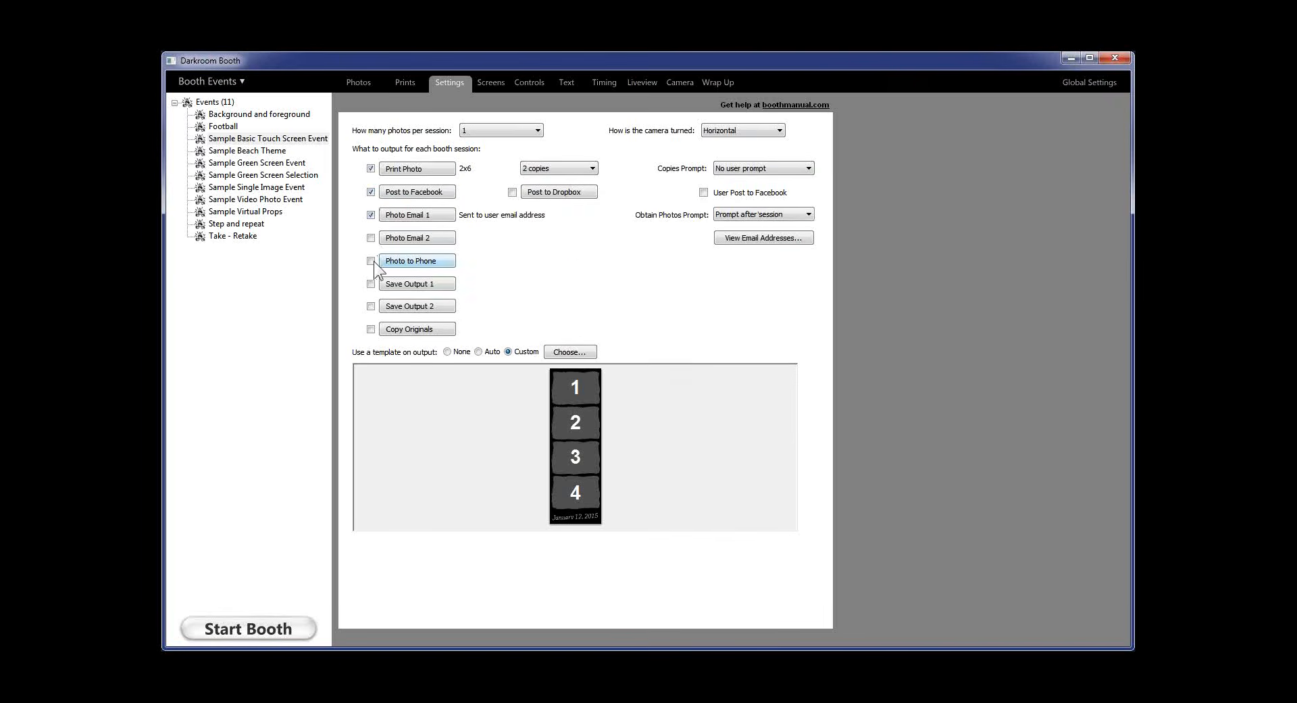
left_click(371, 261)
left_click(248, 625)
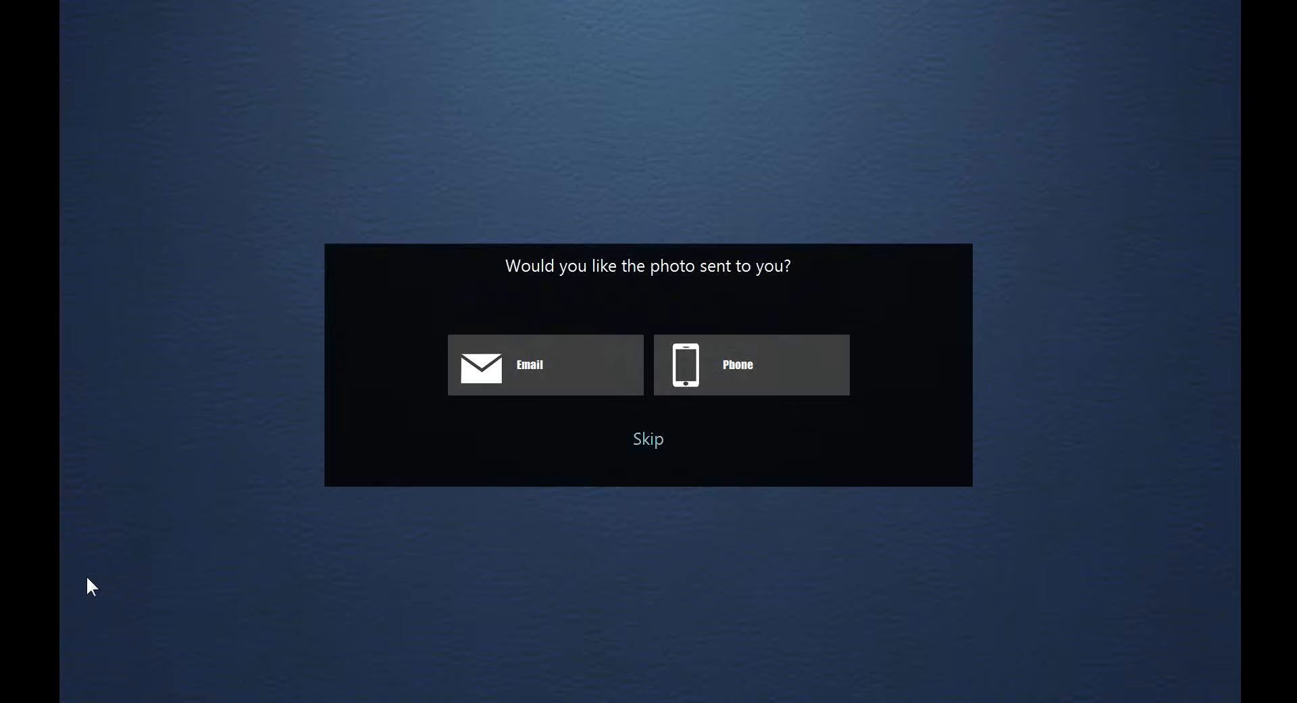
Send the test photo by text to the guest's phone number with AT&T as the carrier
left_click(720, 359)
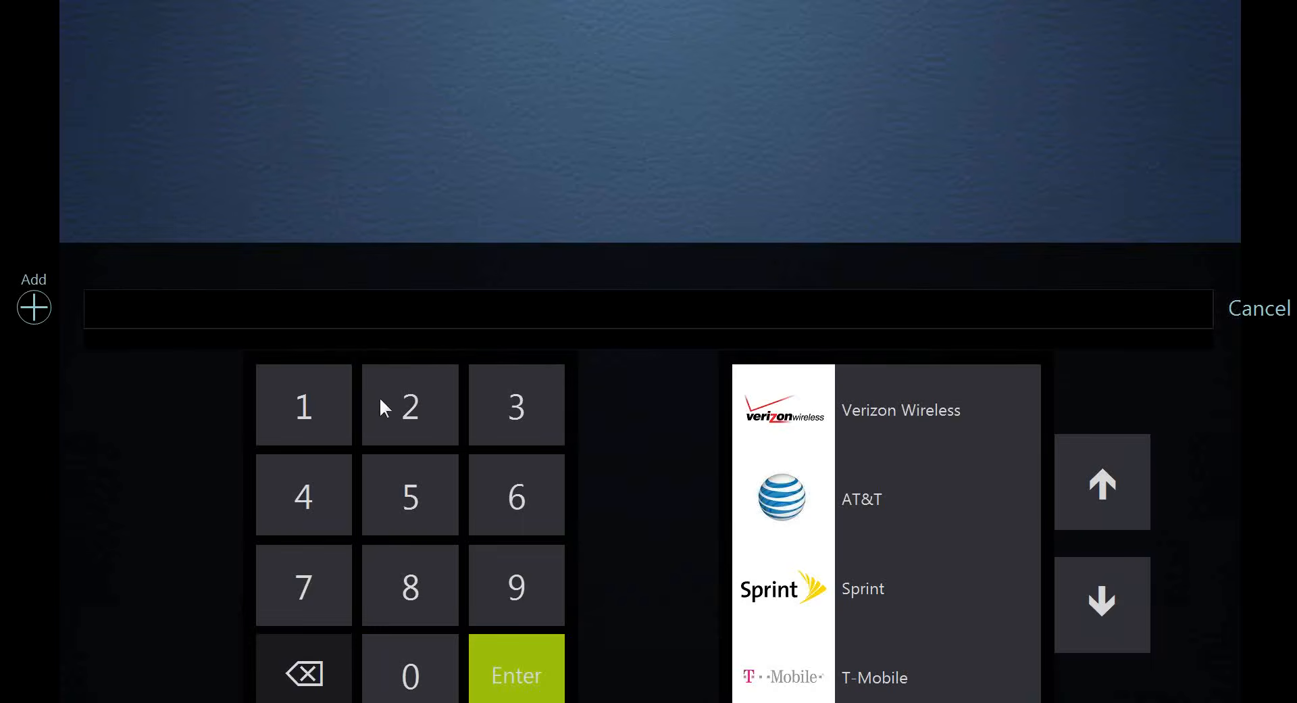
left_click(417, 409)
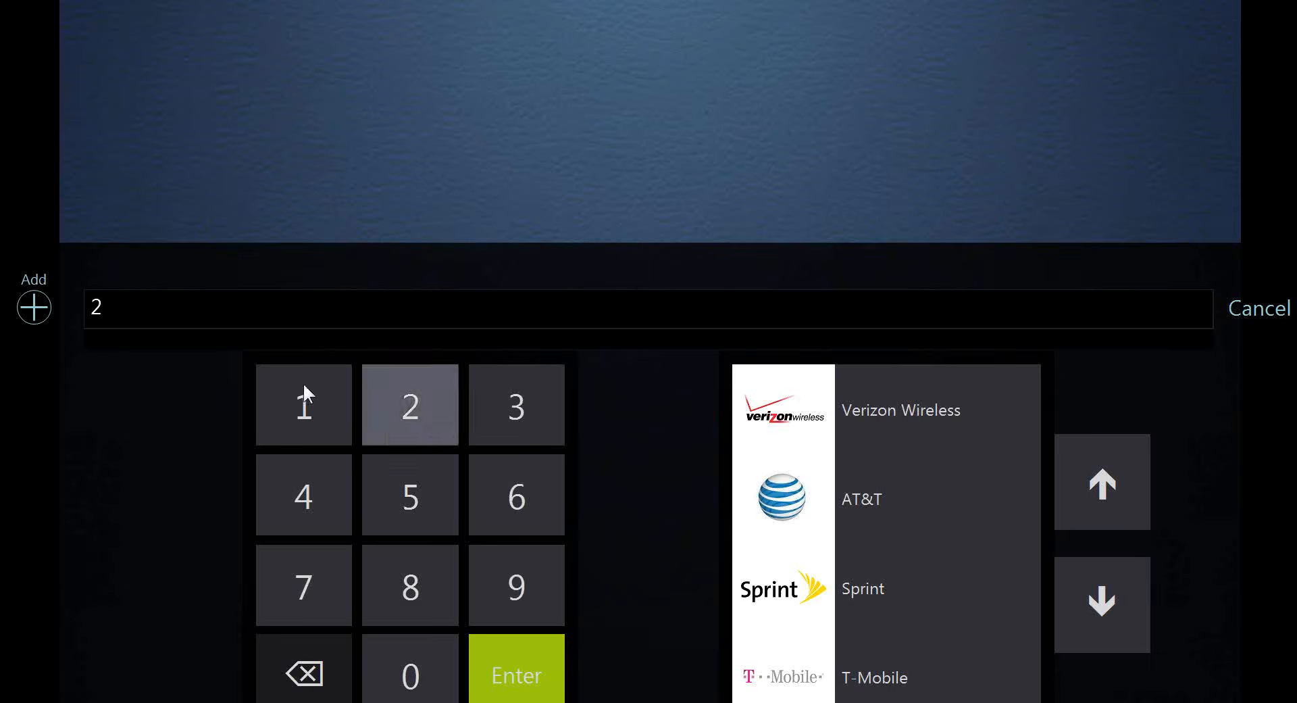
left_click(304, 383)
left_click(323, 471)
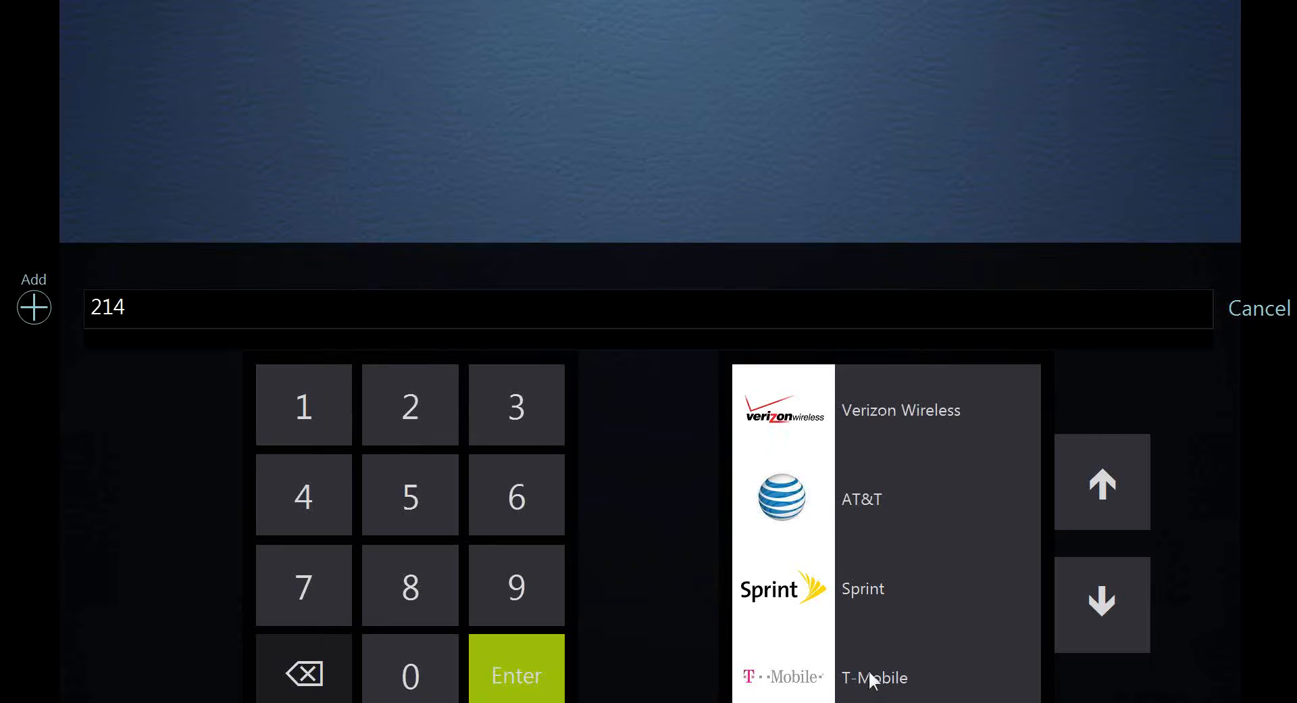
left_click(1113, 602)
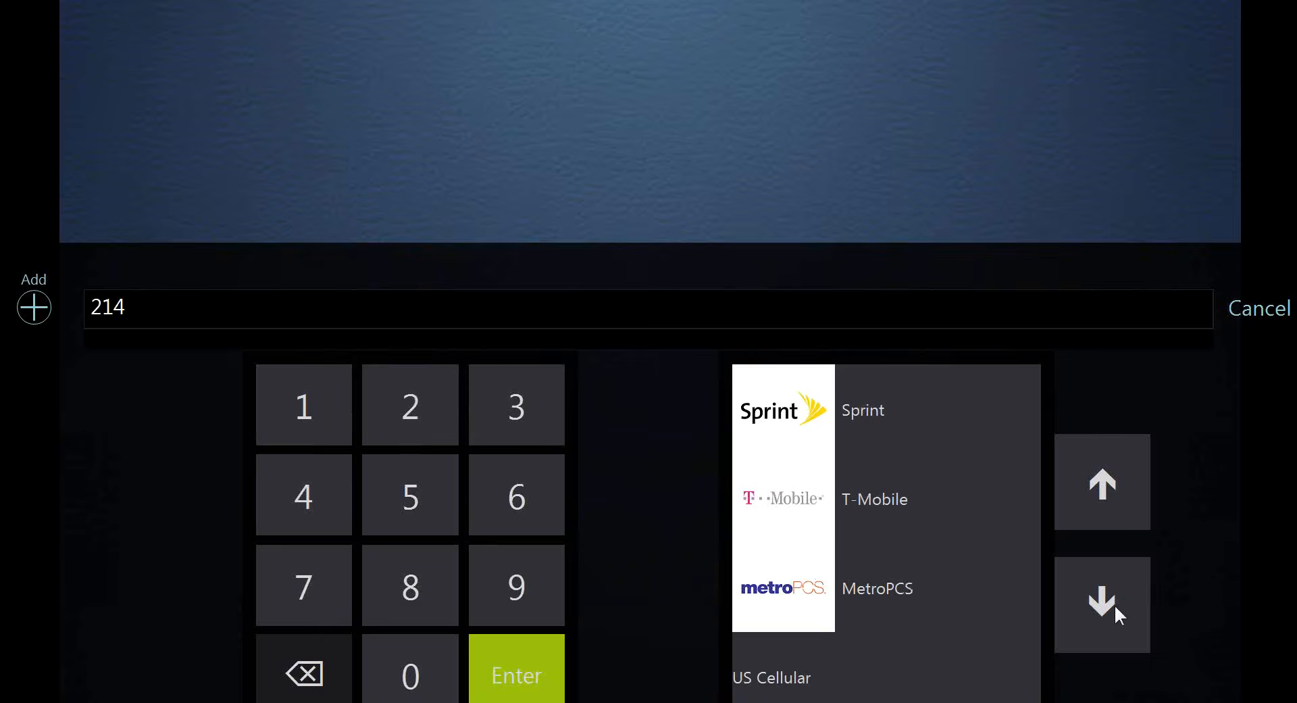
left_click(1096, 500)
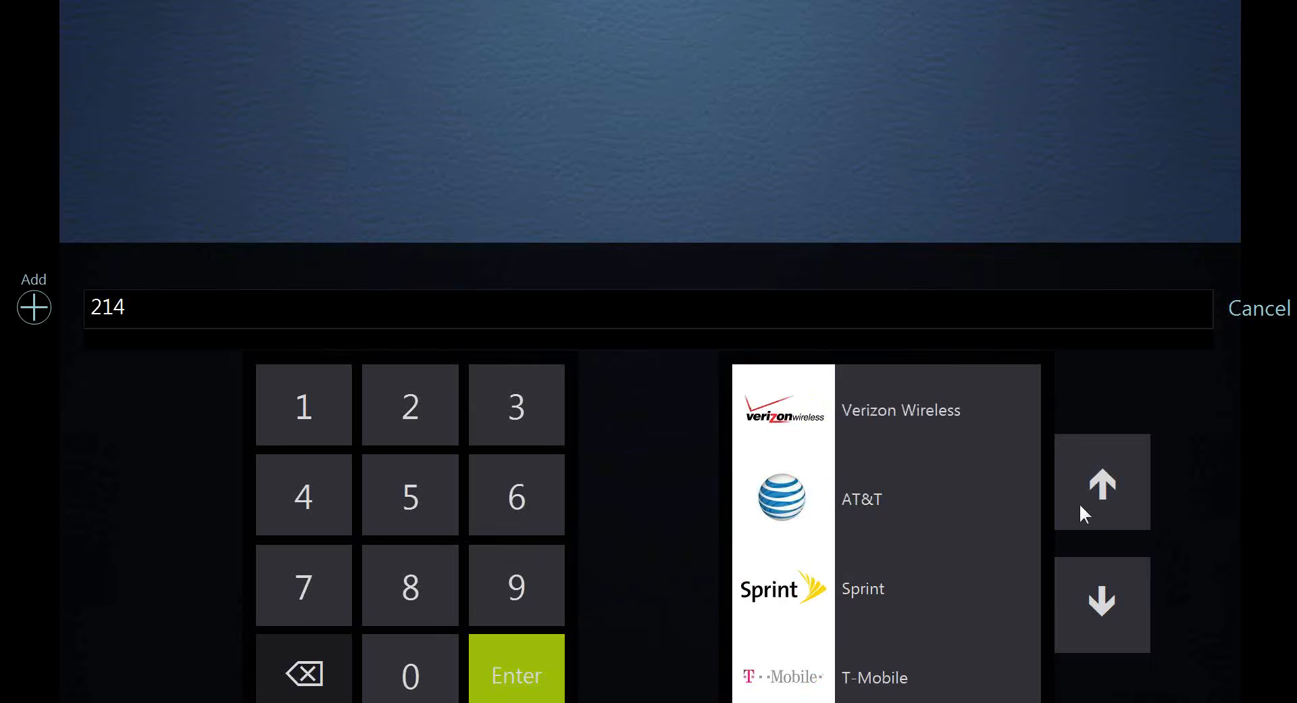
left_click(794, 500)
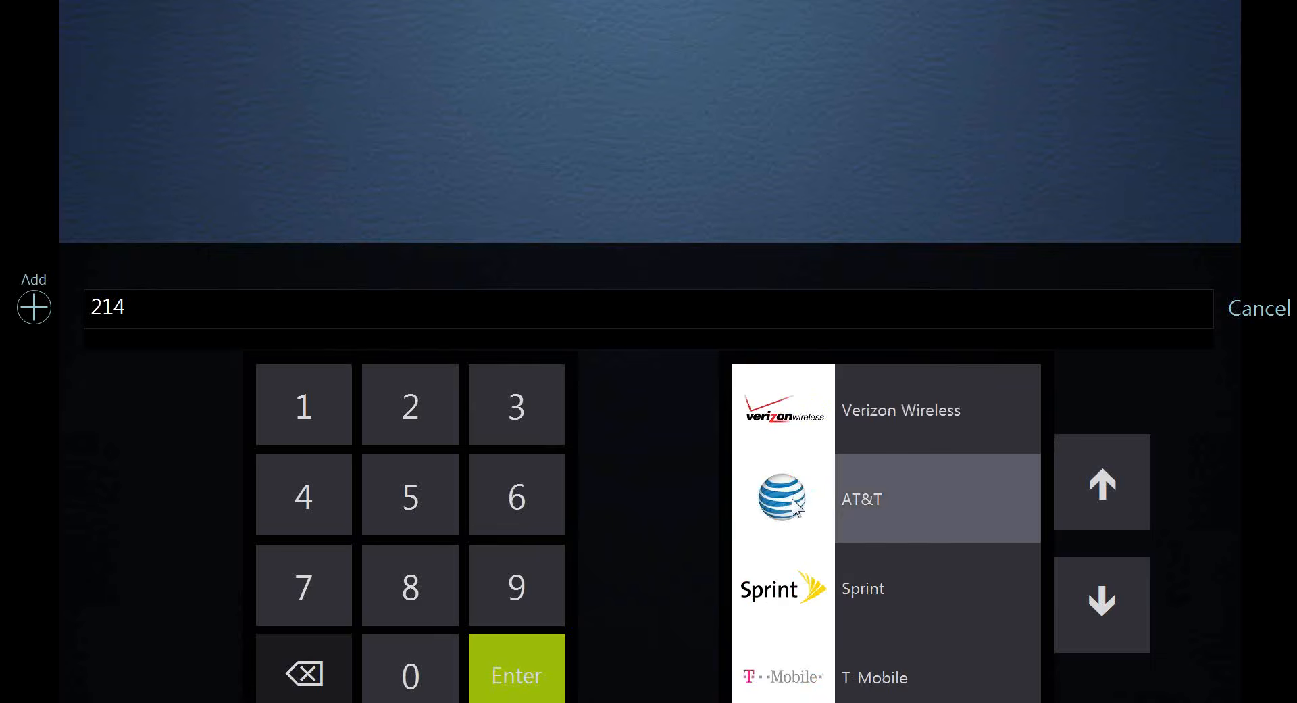
left_click(517, 679)
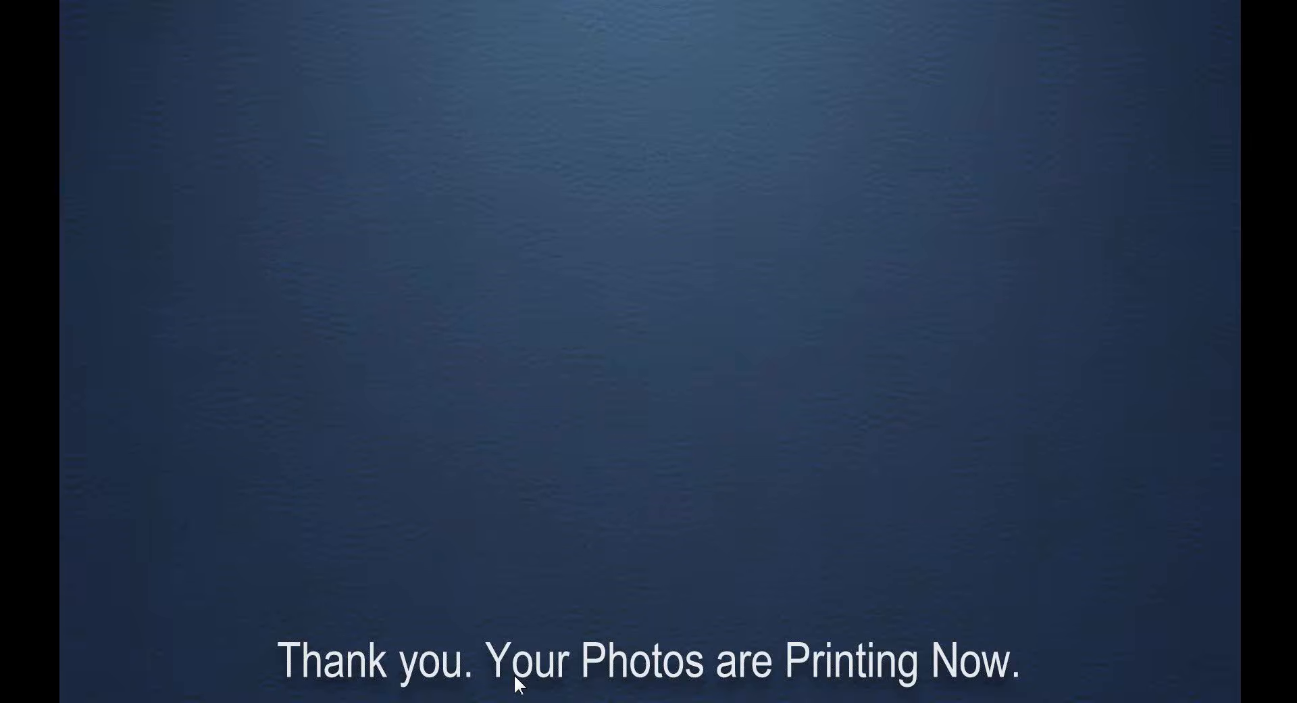
Exit booth mode and bring up the actions menu for print 0013 on the Prints tab
key("Escape")
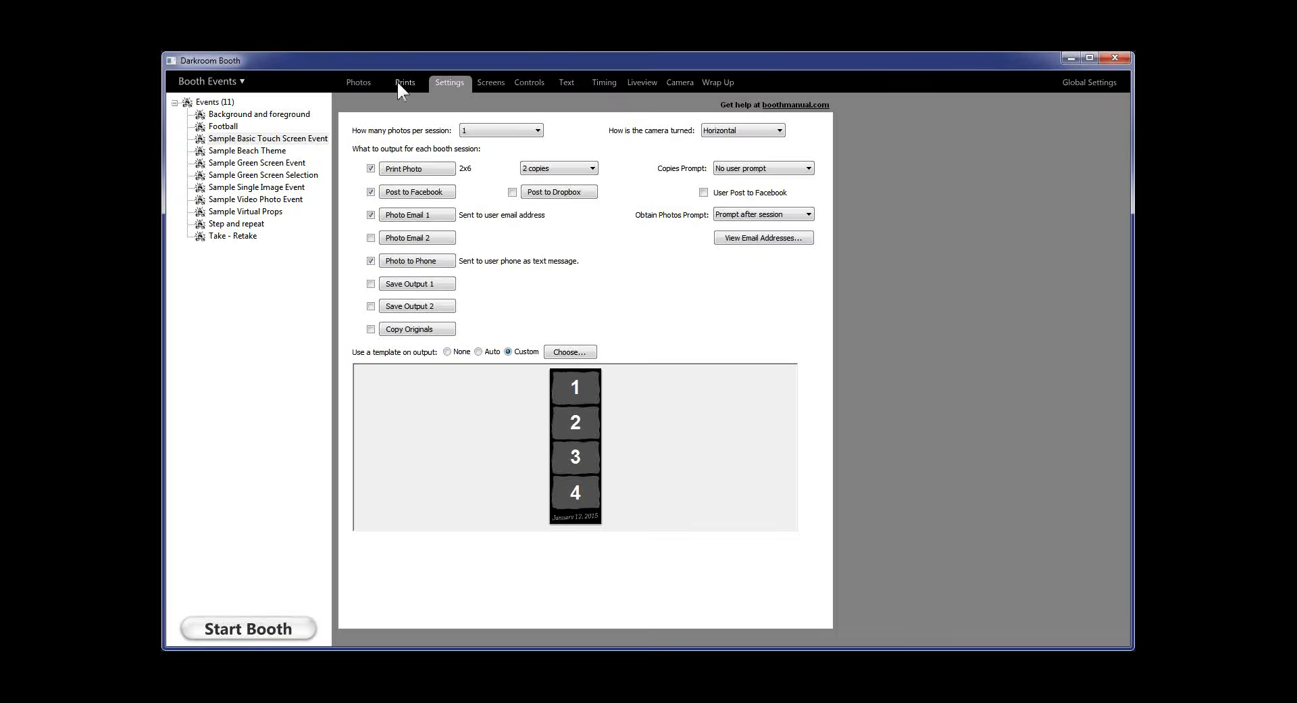
left_click(401, 86)
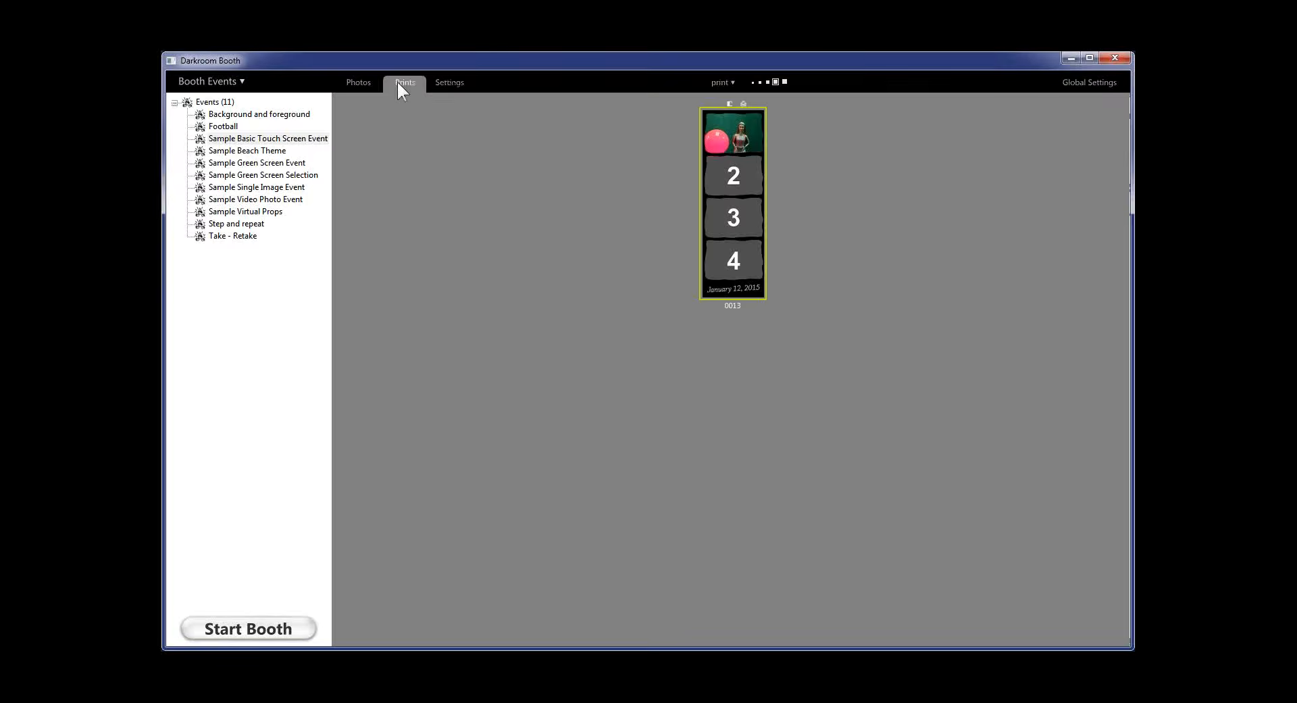
left_click(730, 102)
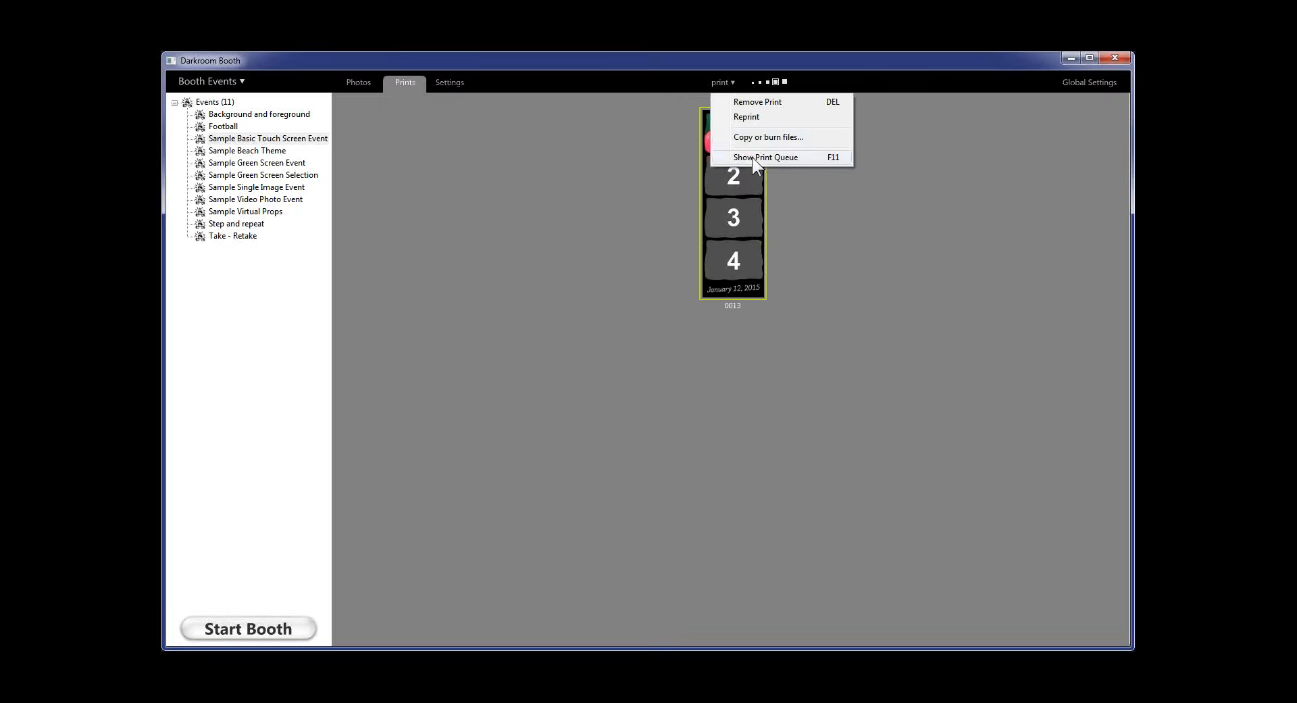
left_click(752, 157)
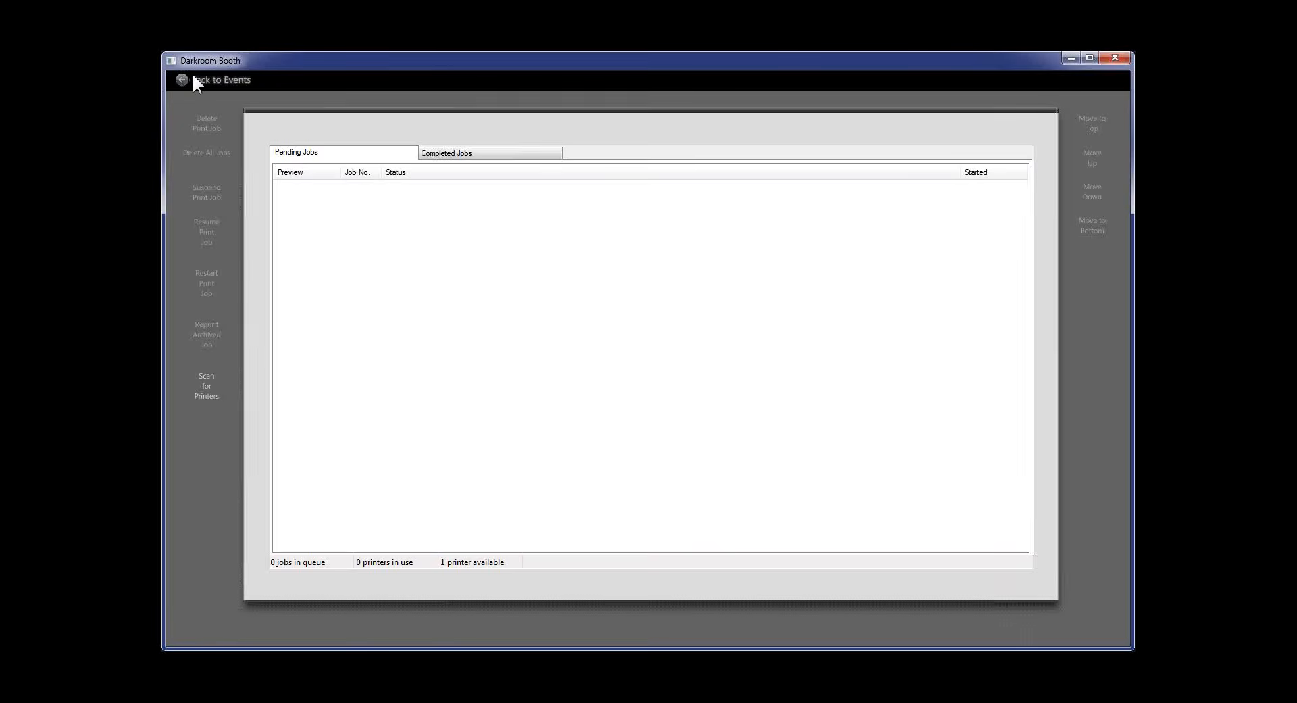
left_click(214, 79)
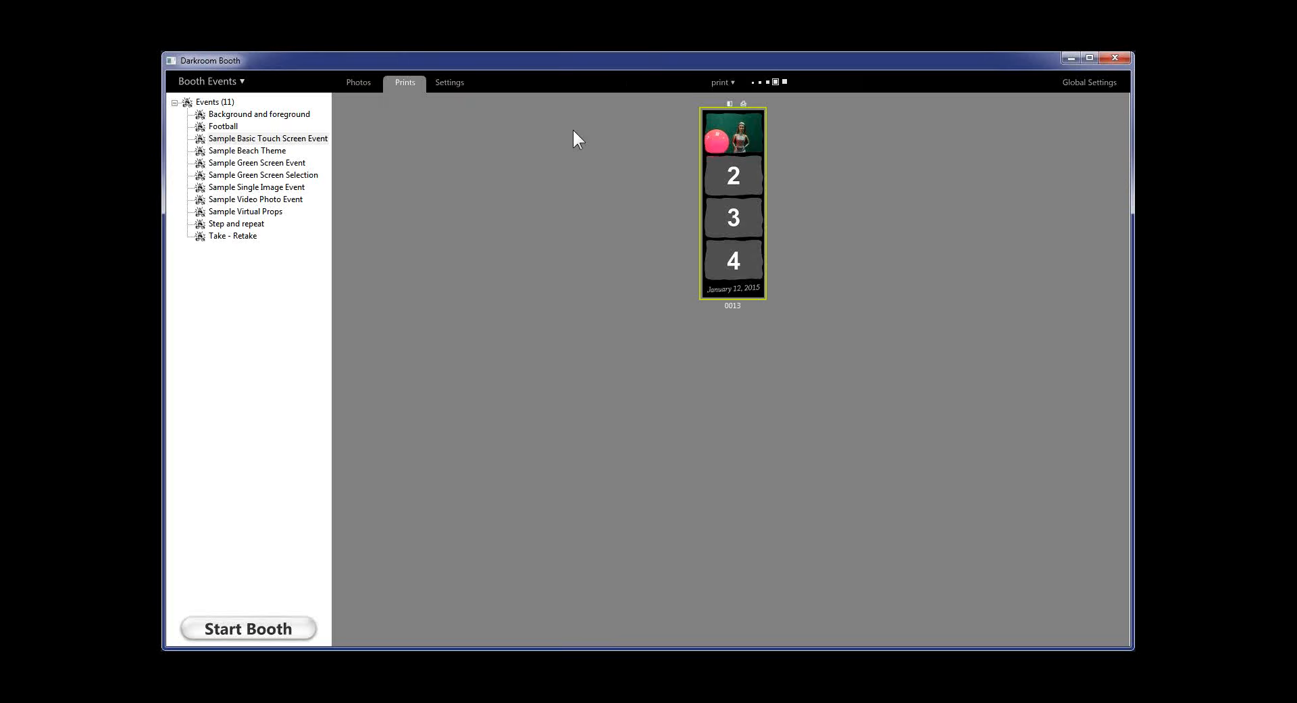
On the Settings tab, enable User Post to Facebook and start booth mode
left_click(455, 85)
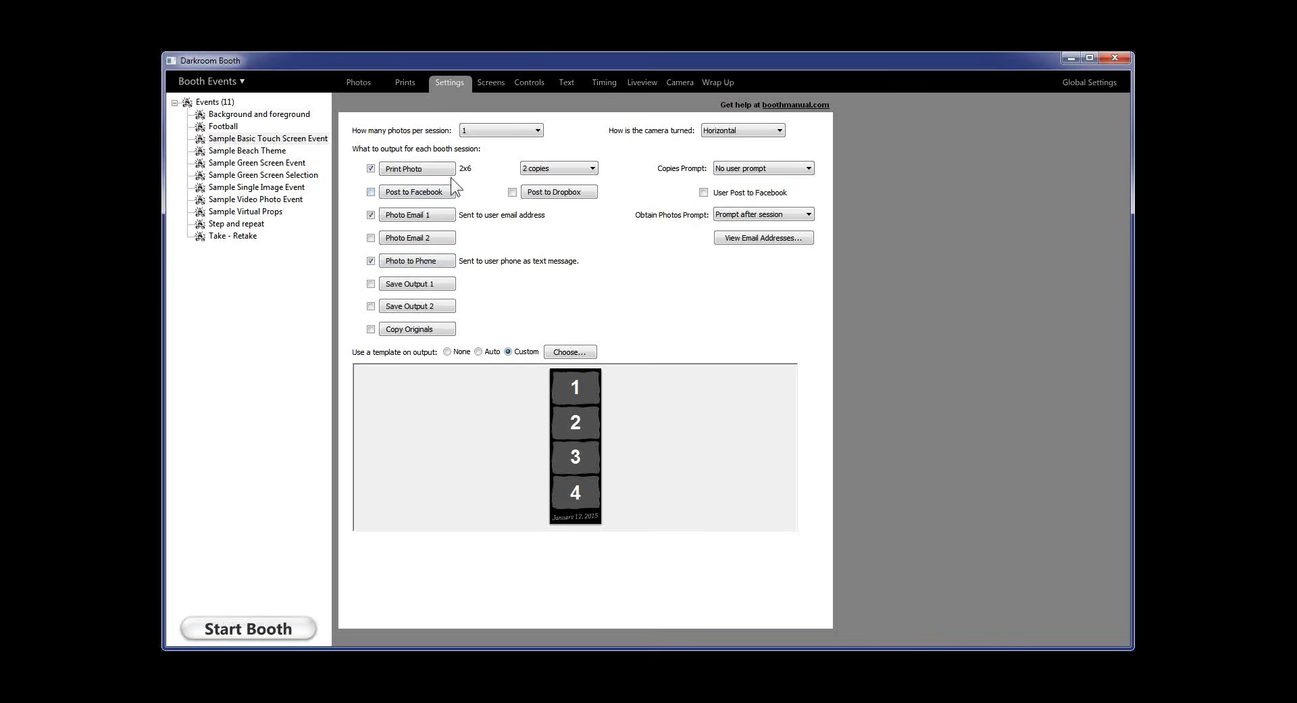
left_click(705, 193)
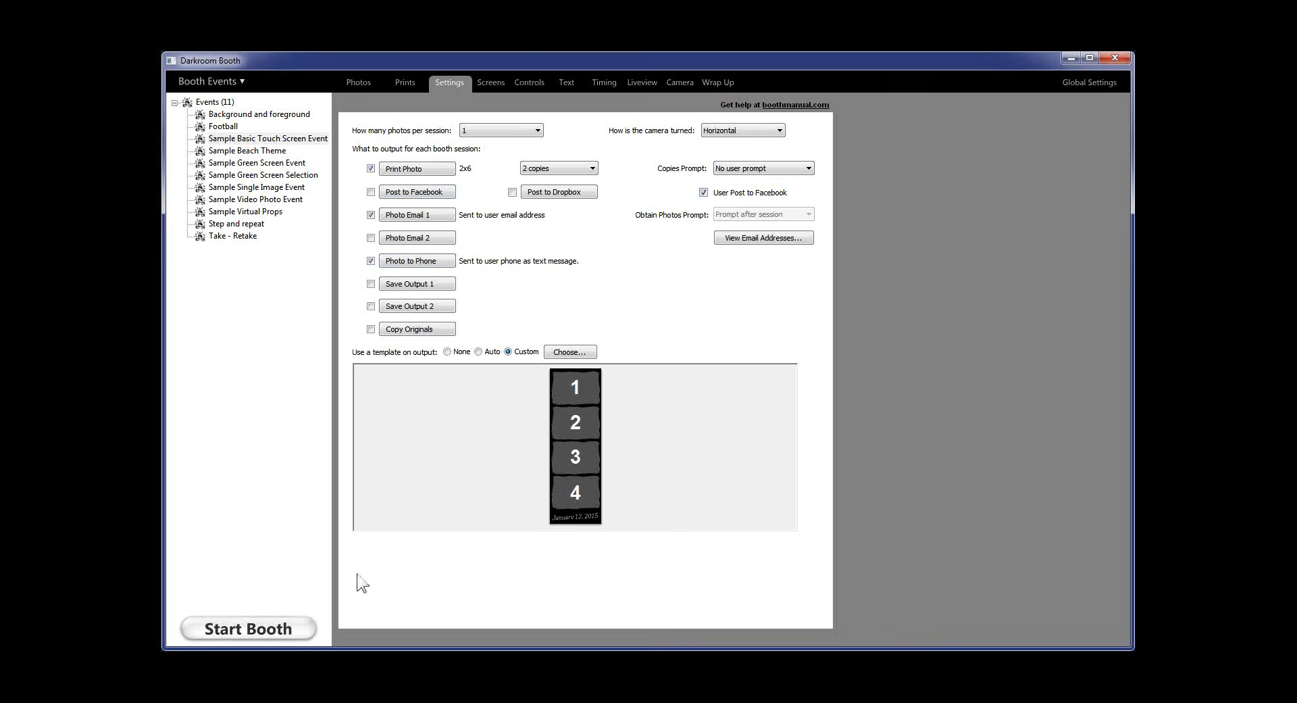
left_click(270, 623)
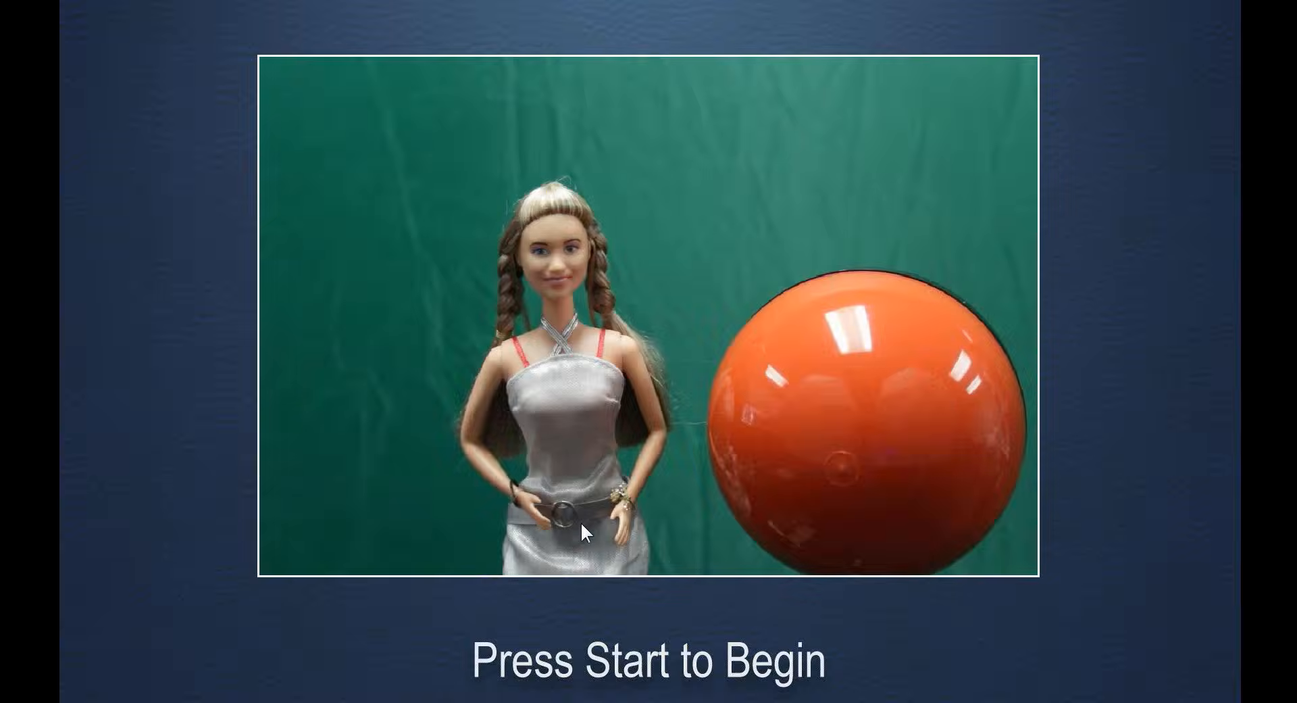
Start a test session, cancel the guest Facebook login, skip sharing, and exit booth mode
left_click(581, 520)
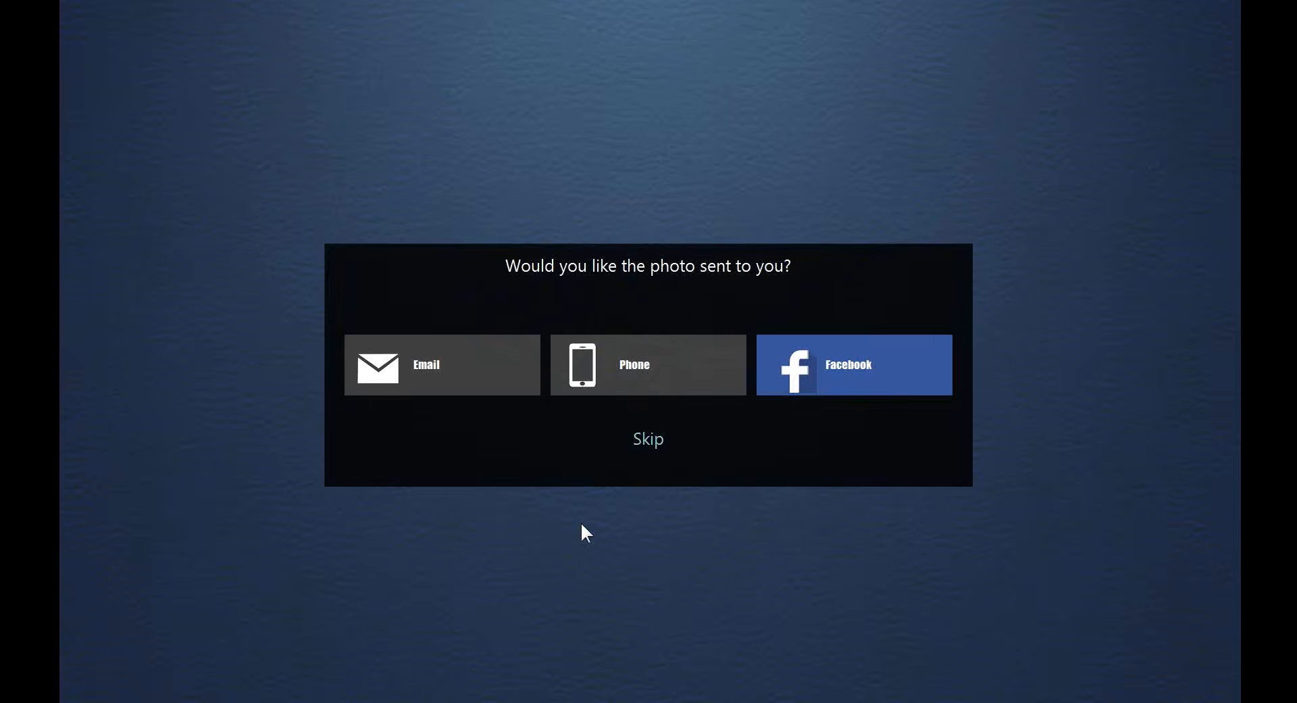
left_click(849, 354)
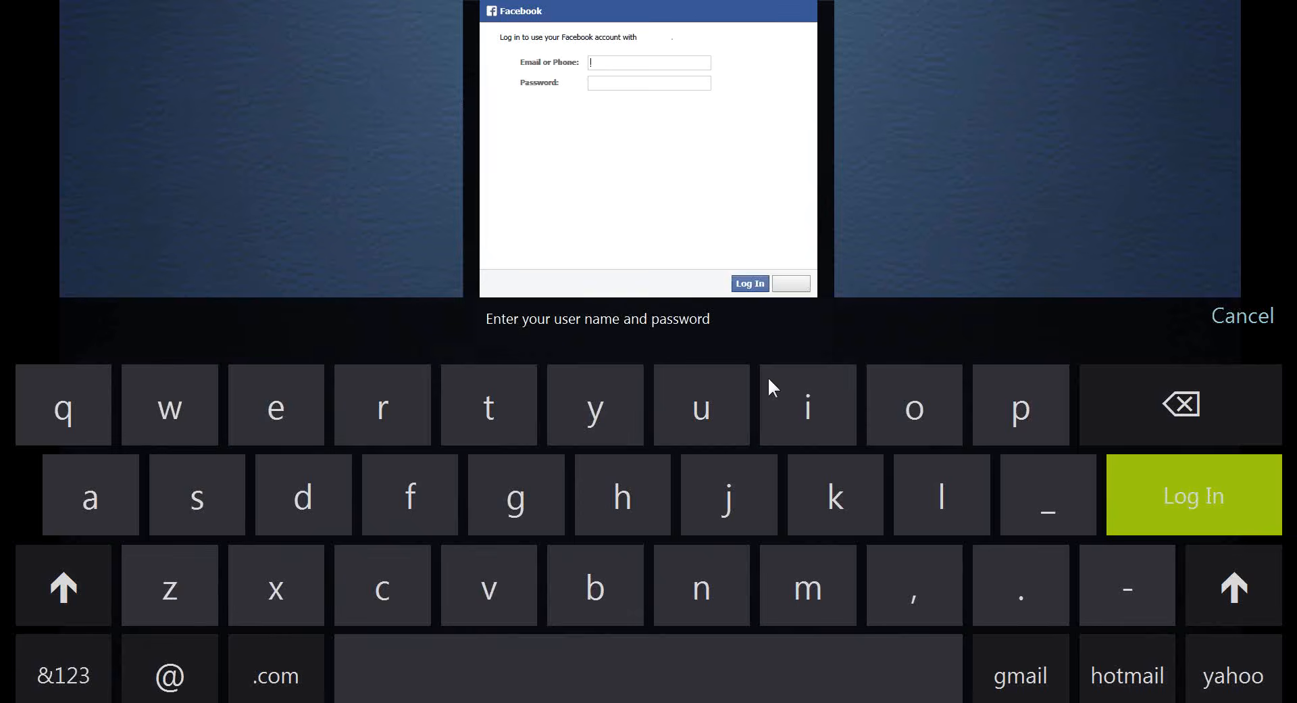
left_click(1240, 317)
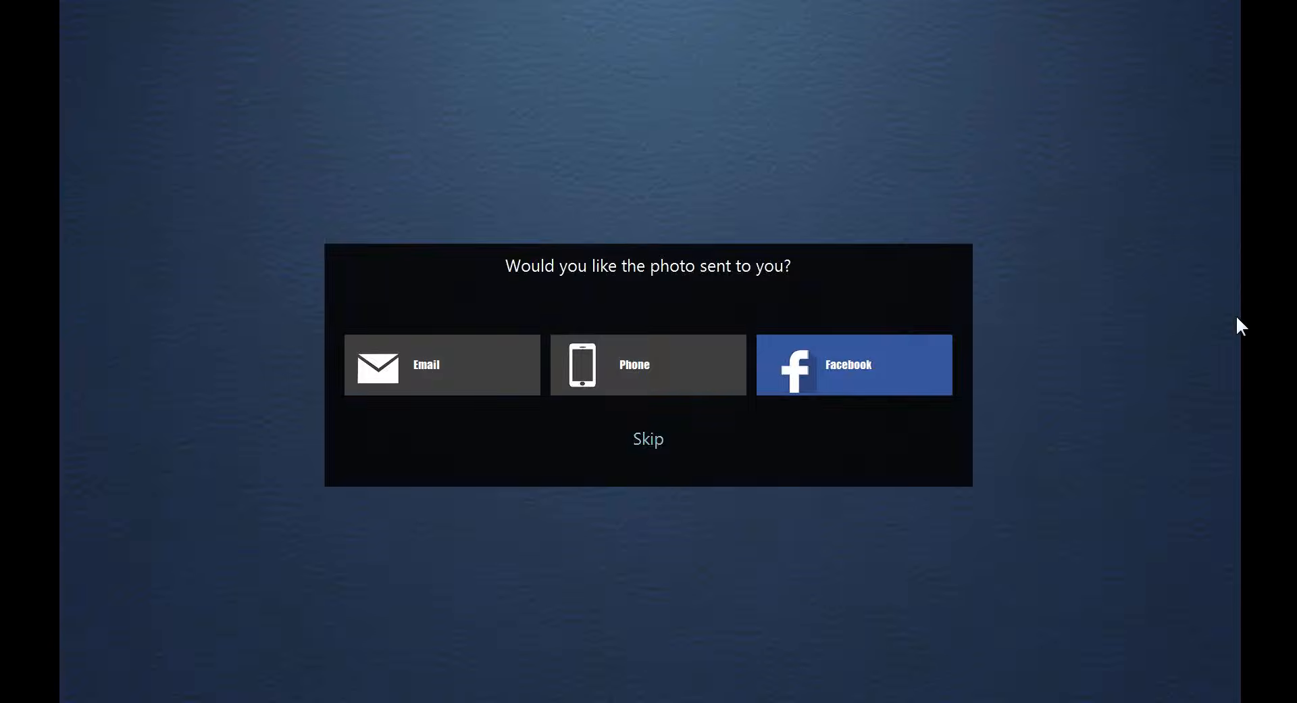
left_click(654, 446)
key("Escape")
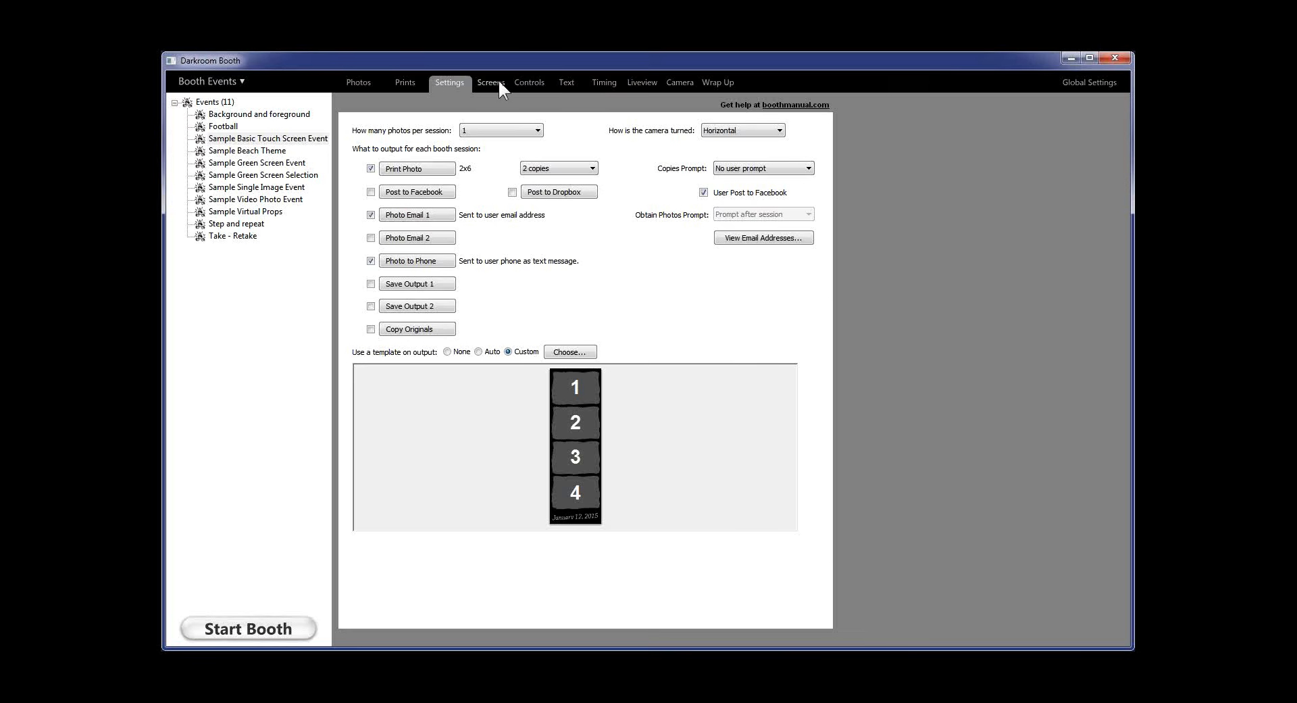
Show the Device Control page of the global settings, listing the Phidget interface kit
left_click(1065, 84)
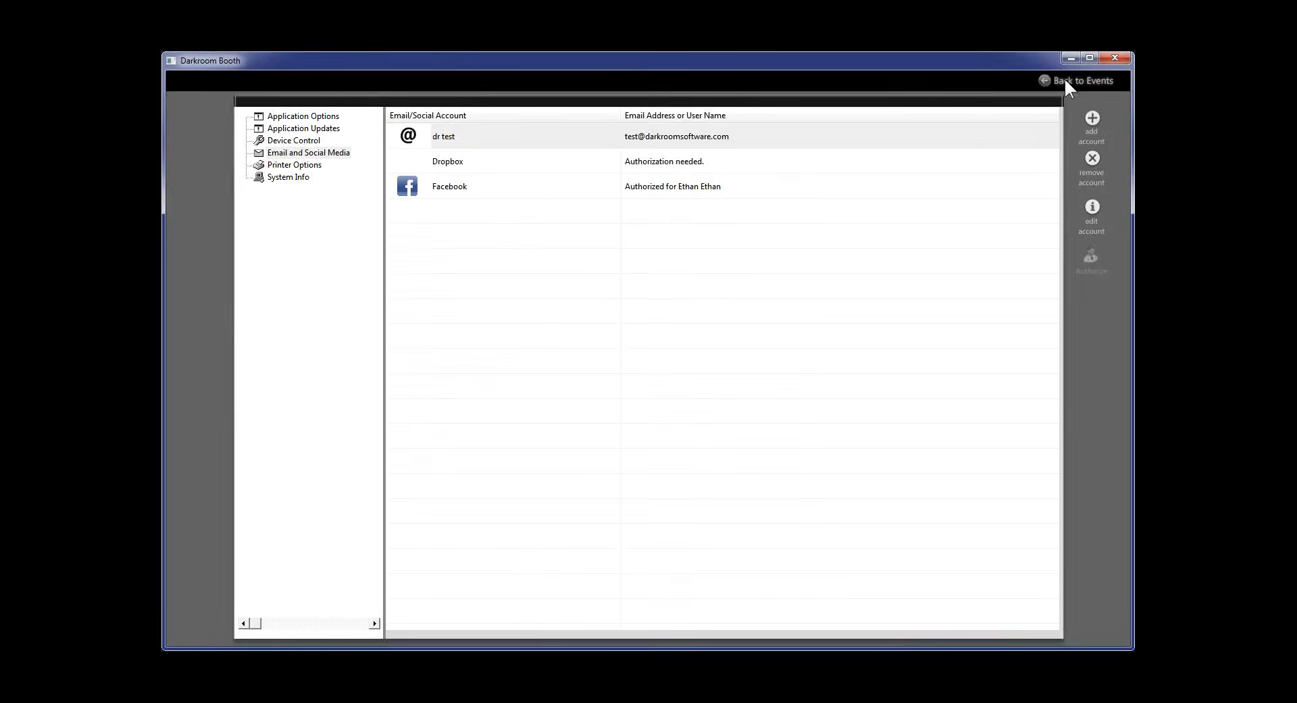
left_click(306, 140)
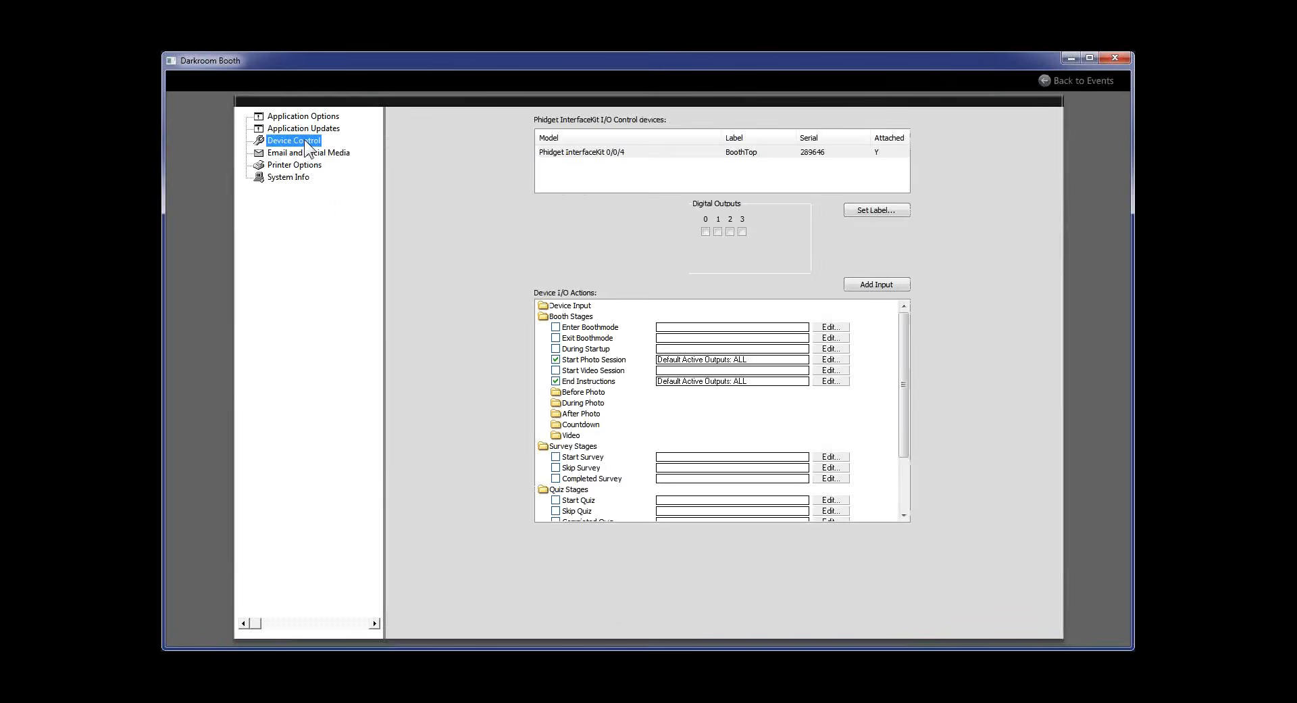
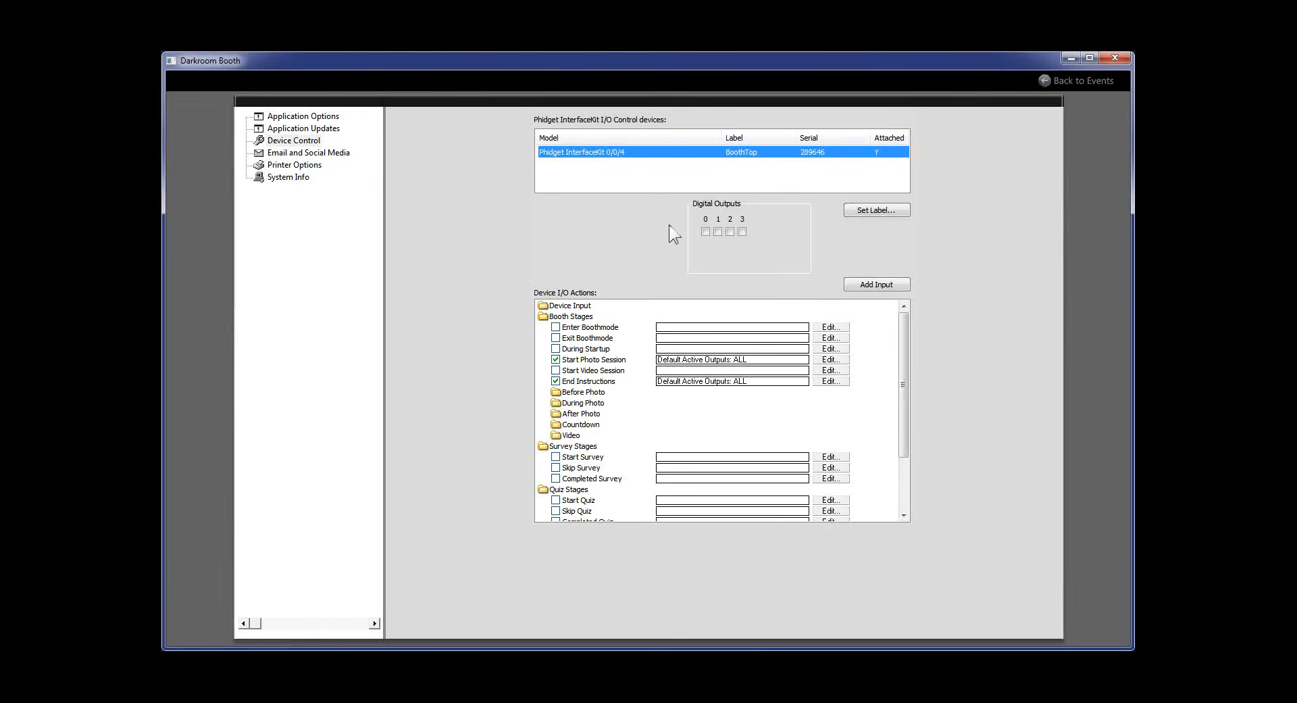
Switch on Digital Output 0 to test the BoothTop interface kit
left_click(707, 231)
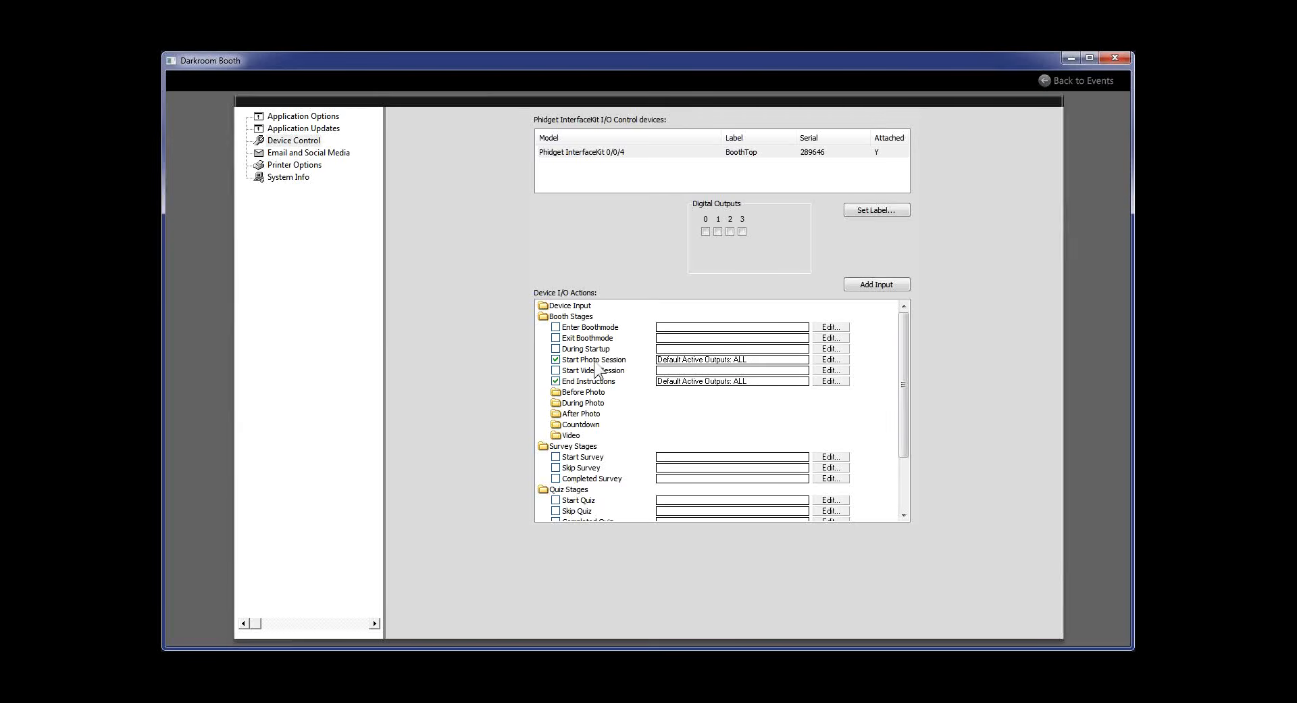
Review the Start Photo Session device action's Output, Action, Duration and Add choices, leaving ALL outputs On
left_click(840, 359)
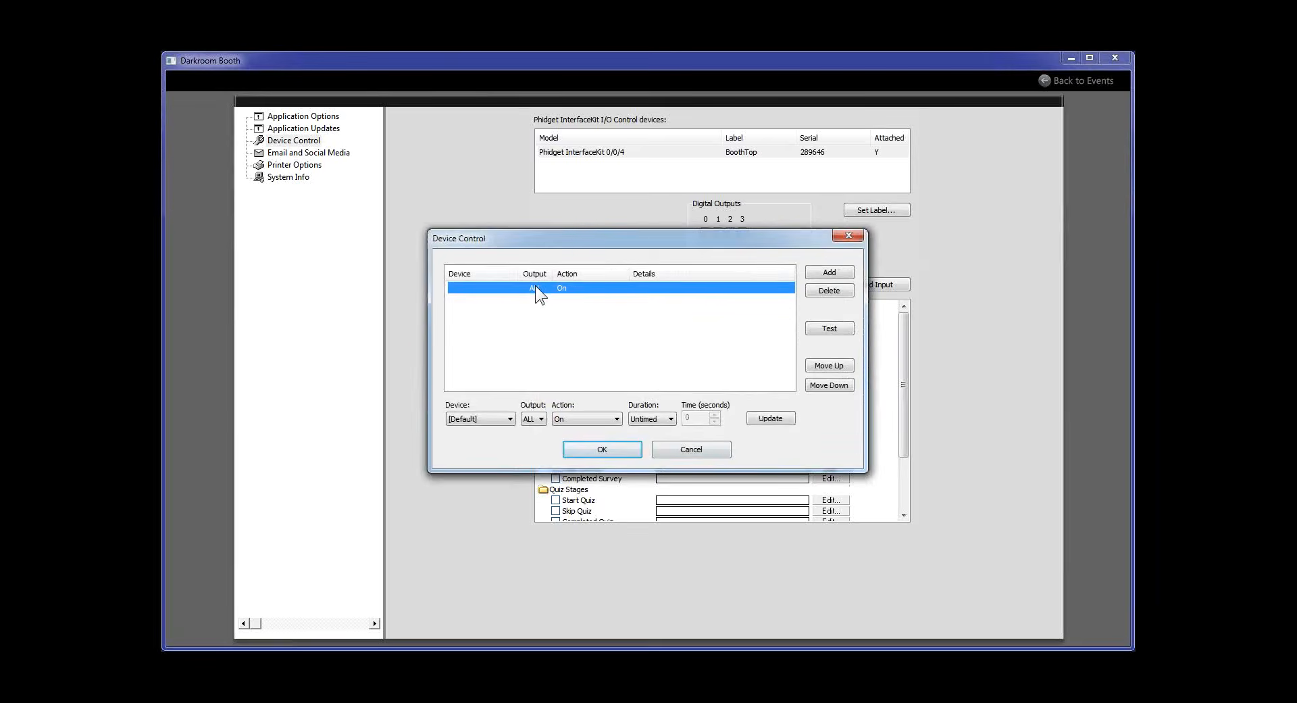
left_click(540, 418)
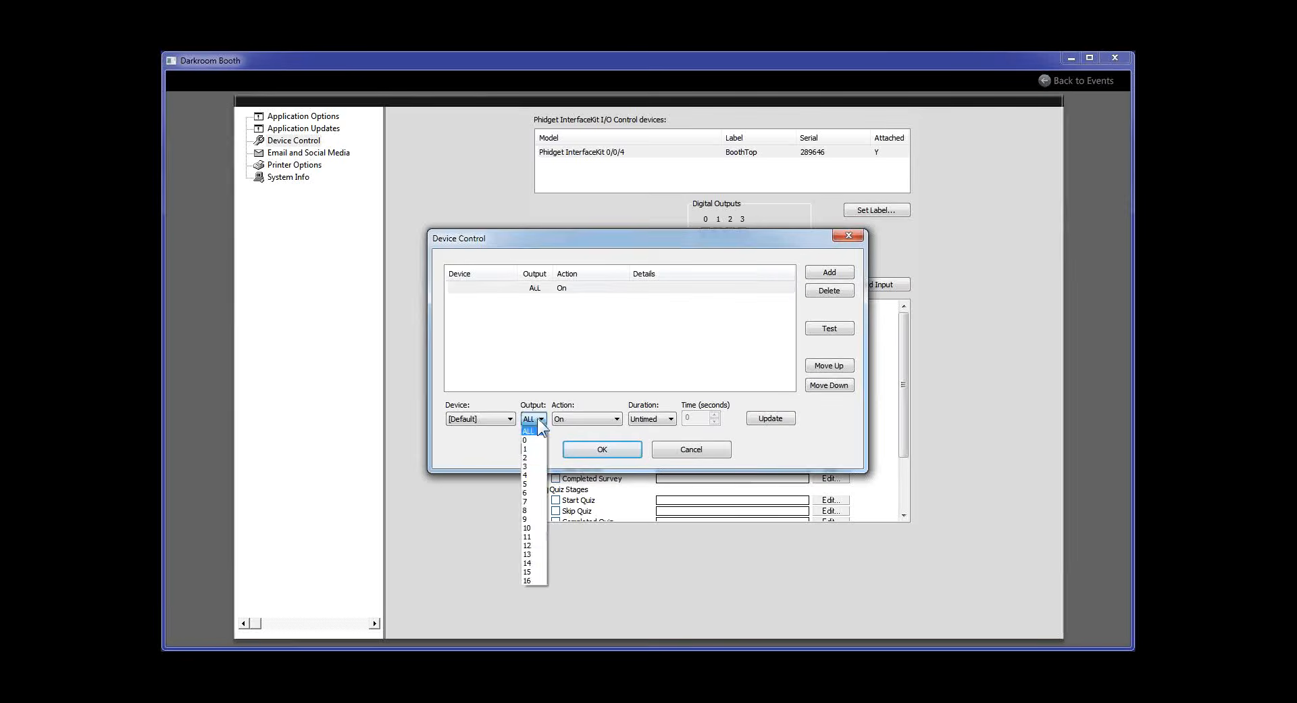
left_click(473, 445)
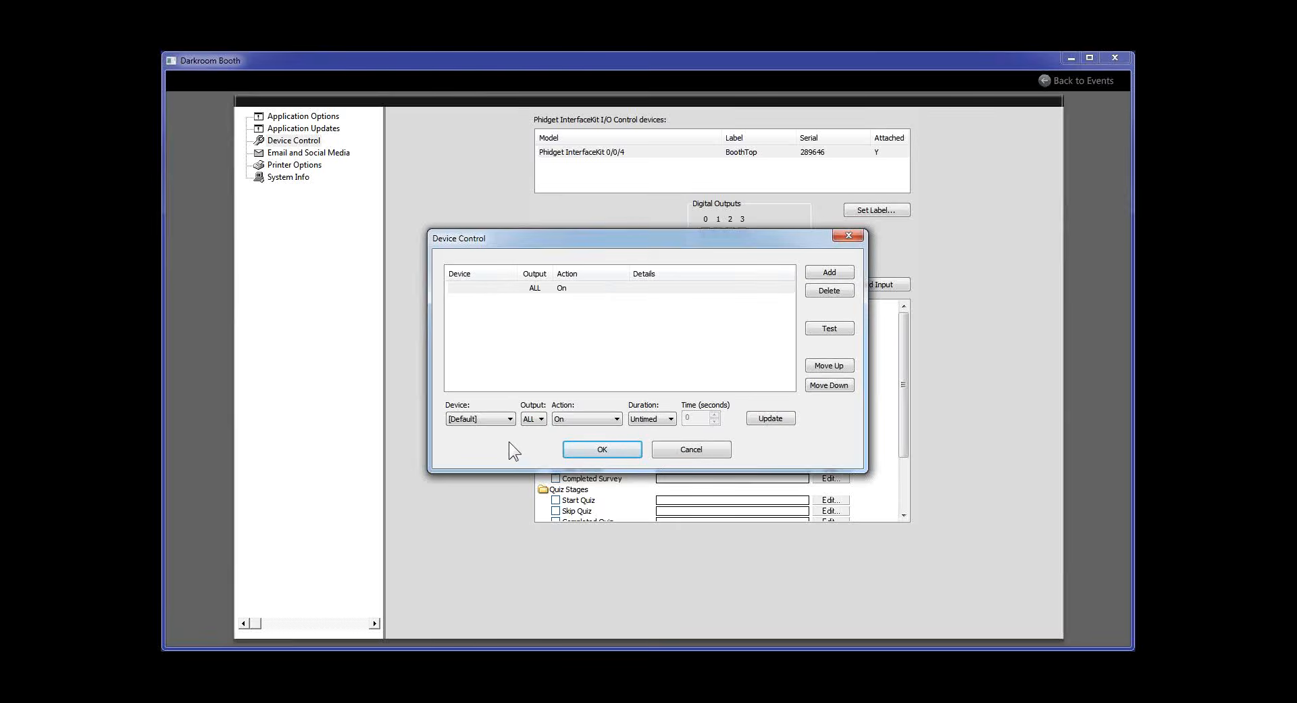
left_click(594, 419)
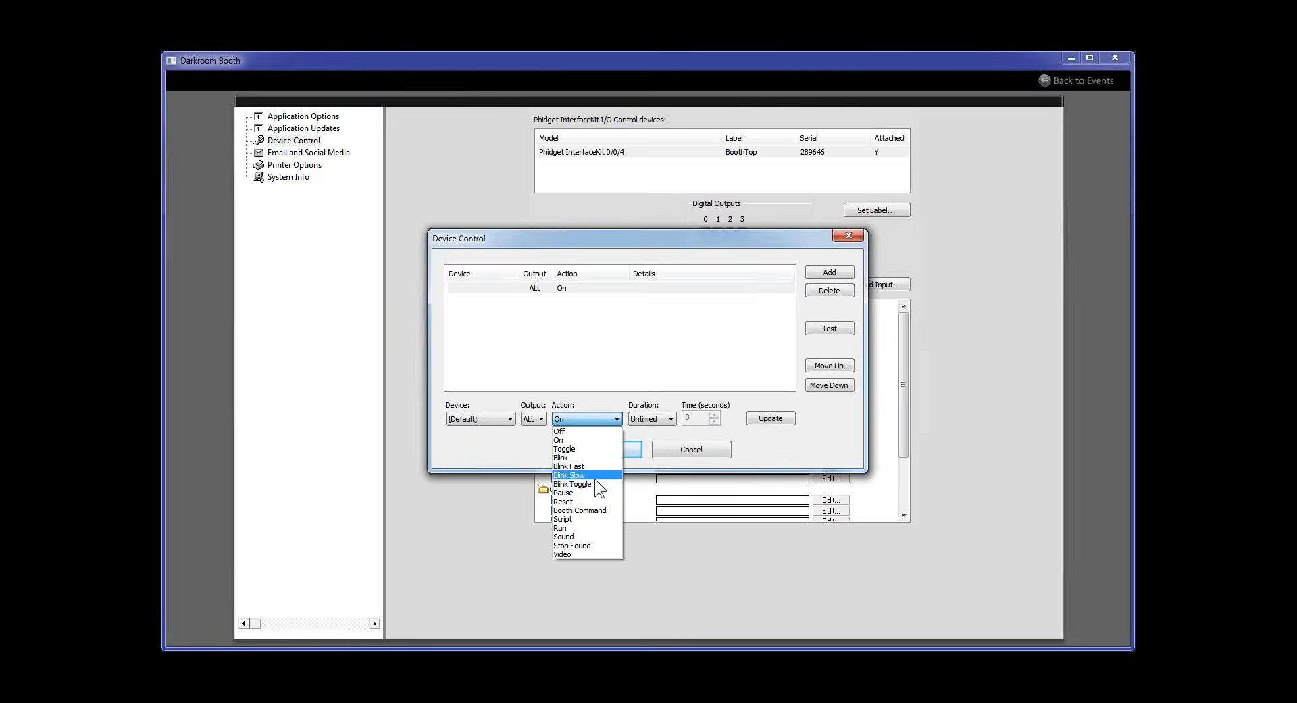
left_click(667, 416)
left_click(668, 416)
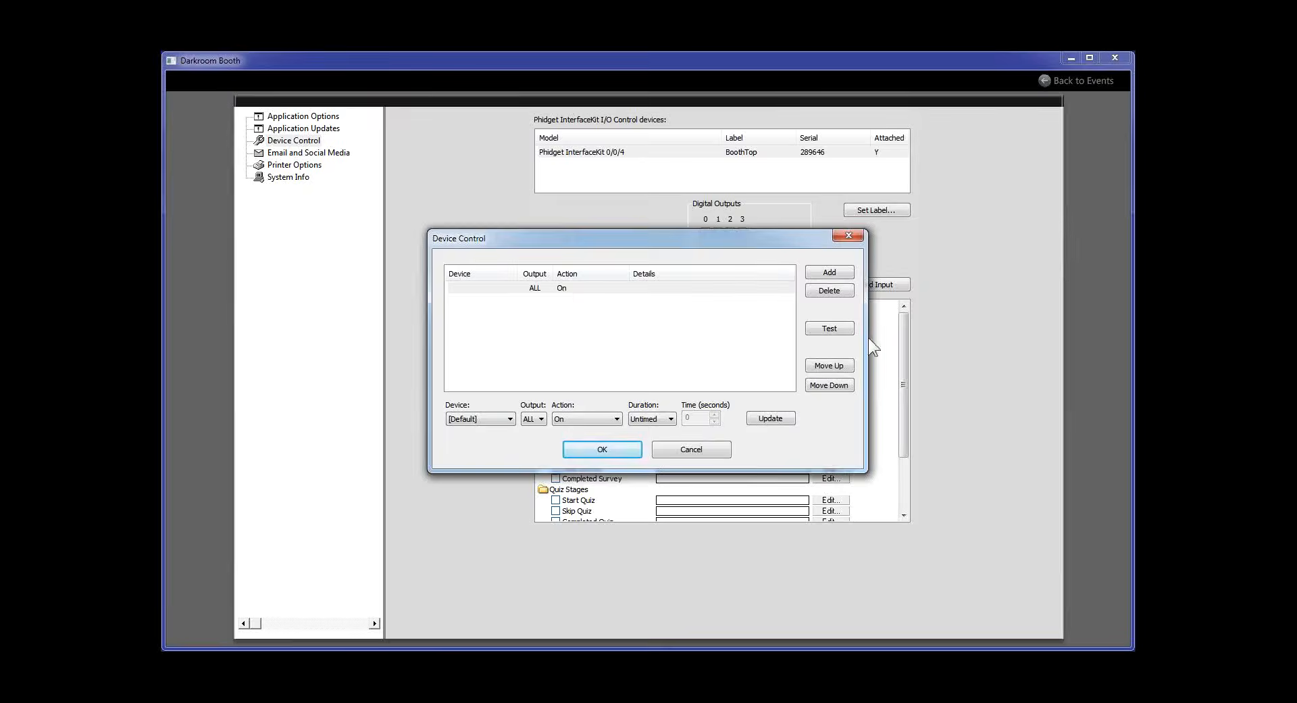
left_click(842, 275)
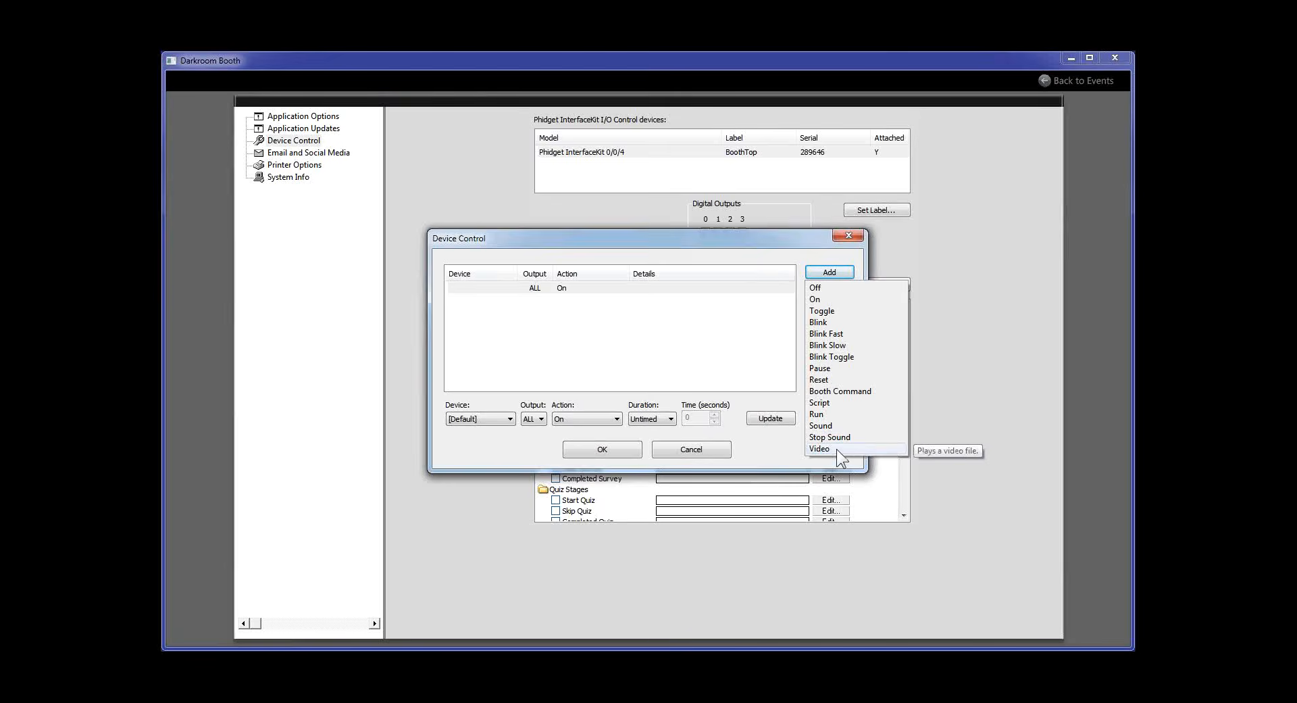
left_click(635, 340)
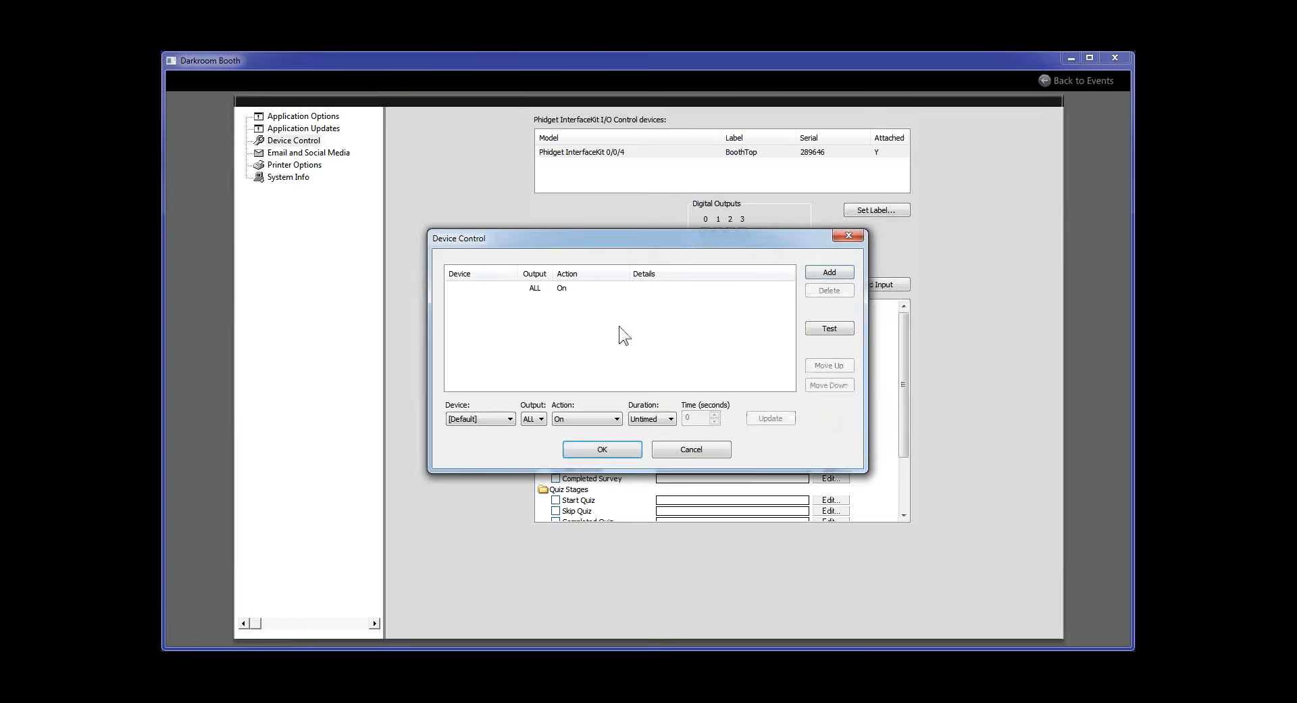
Accept the unchanged ALL-outputs-On action and scroll down the Device I/O Actions list
left_click(620, 449)
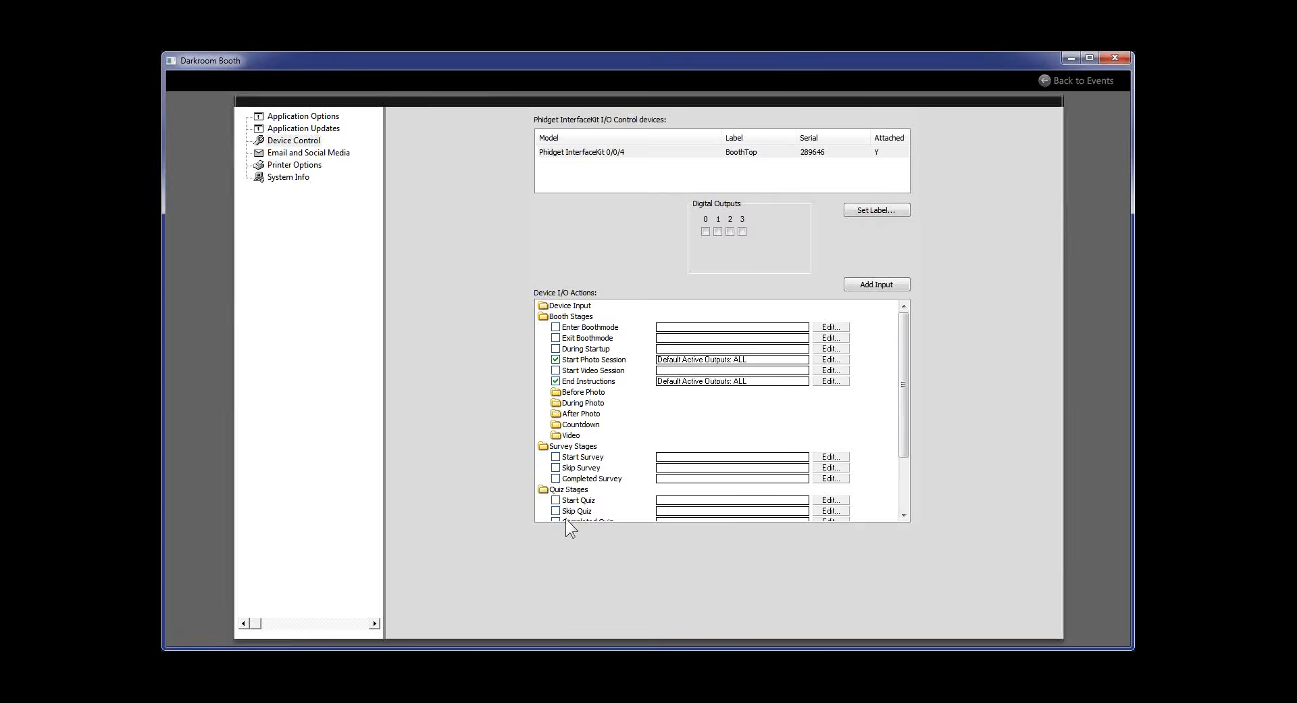
left_click_drag(903, 416, 897, 503)
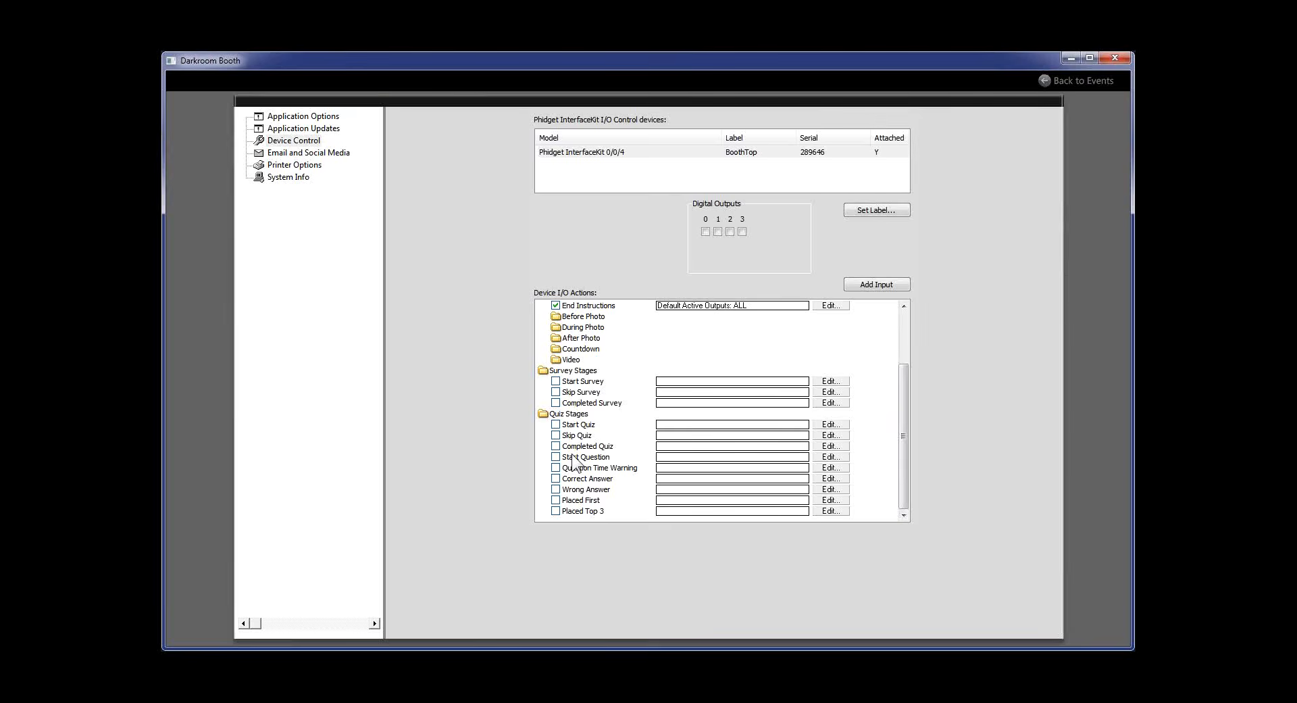
Run a test booth session that takes a photo and skips sending it to the guest
left_click(1095, 82)
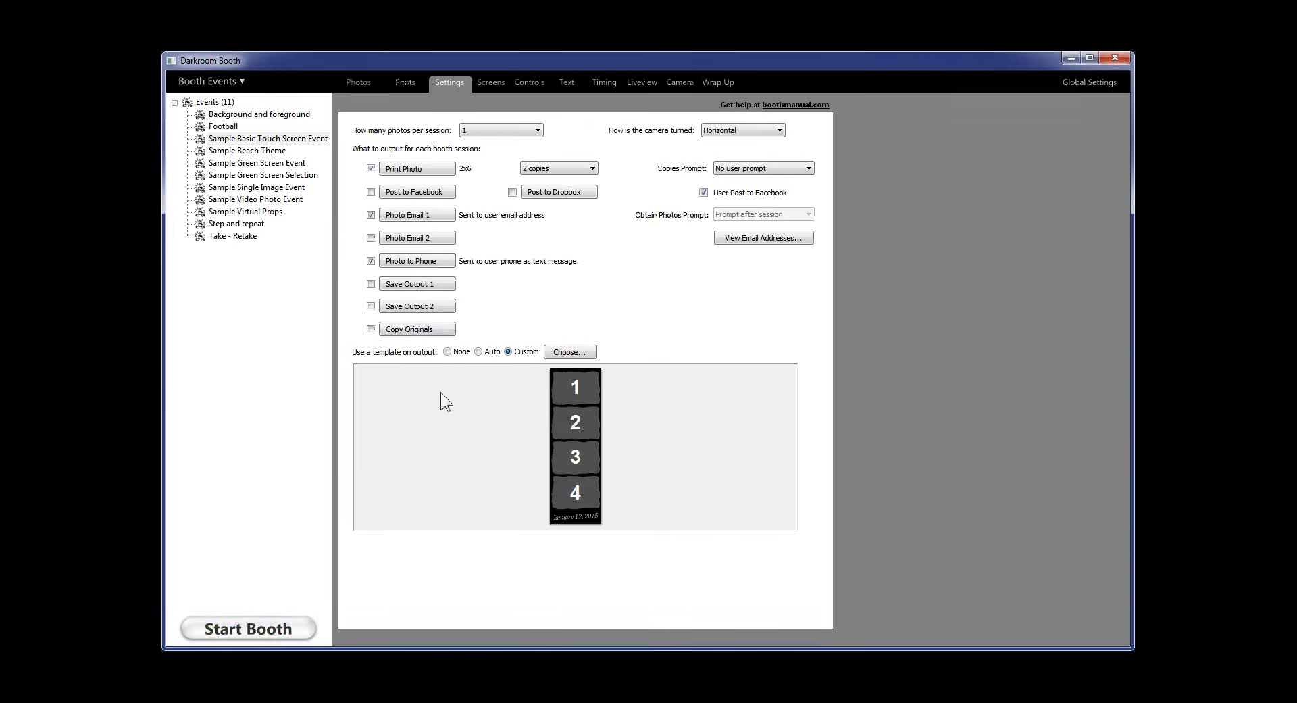
left_click(257, 624)
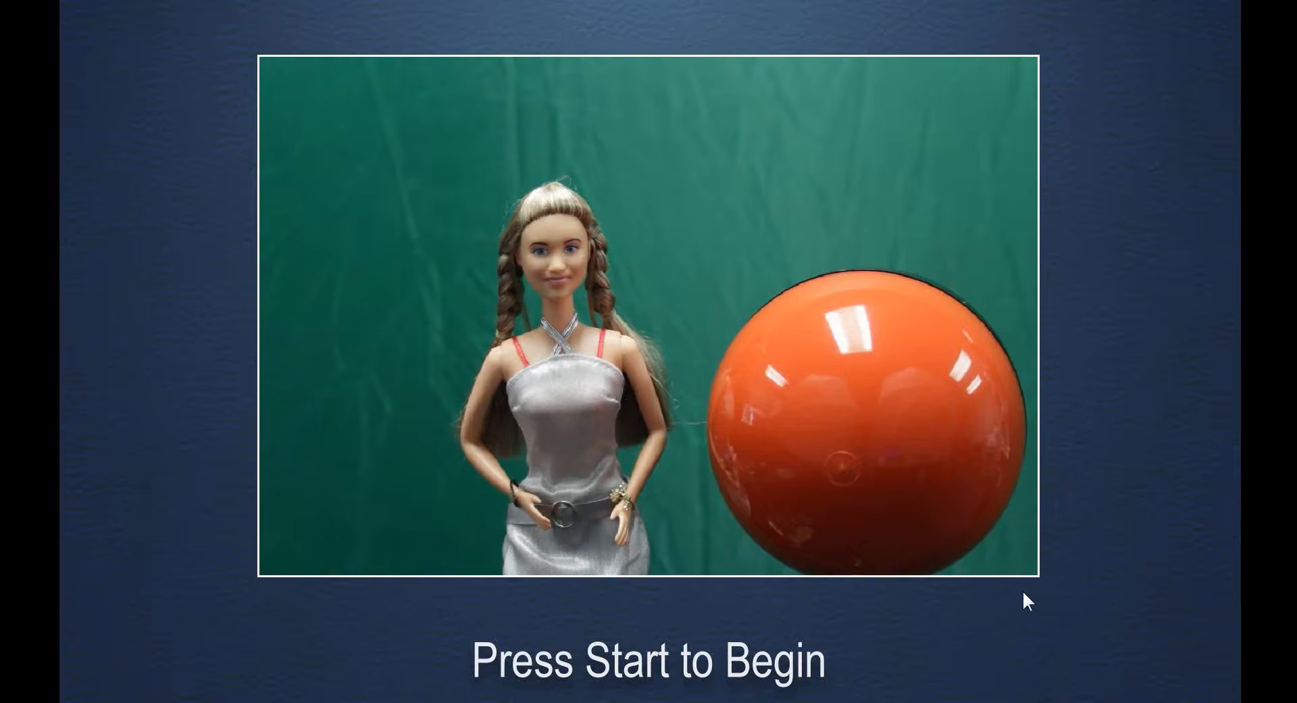
left_click(1023, 590)
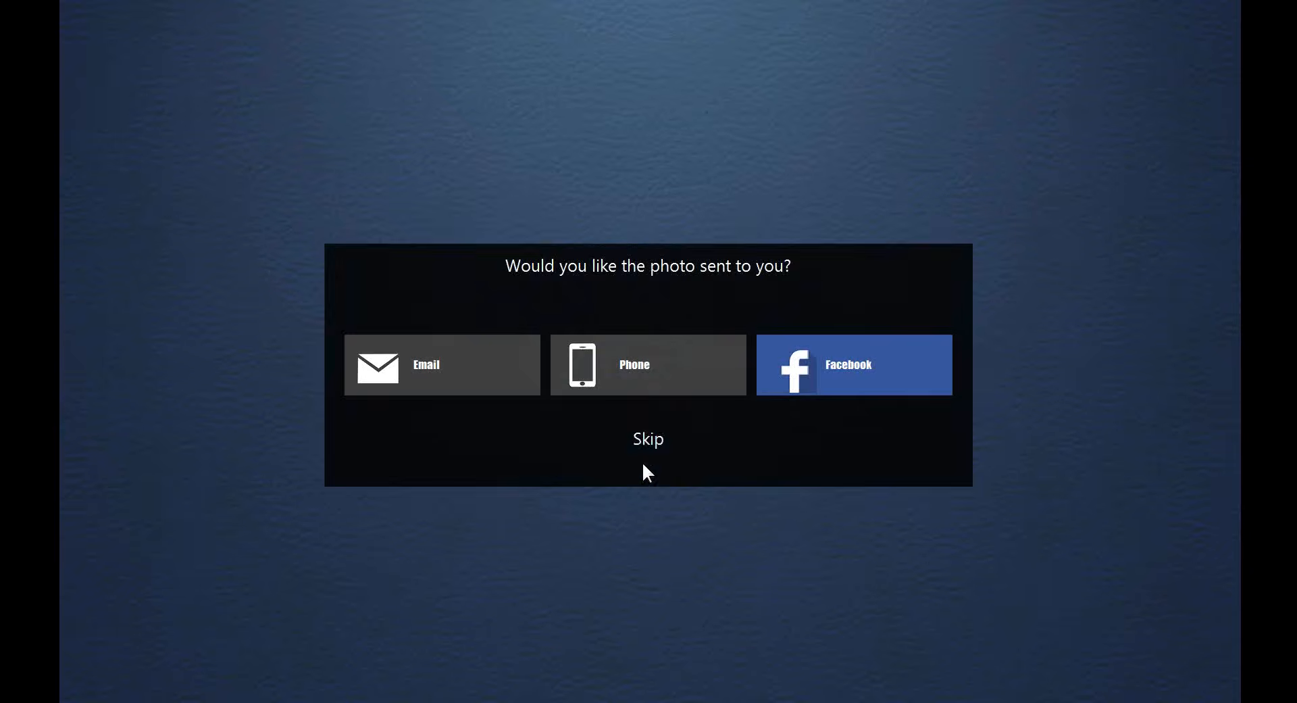
left_click(650, 440)
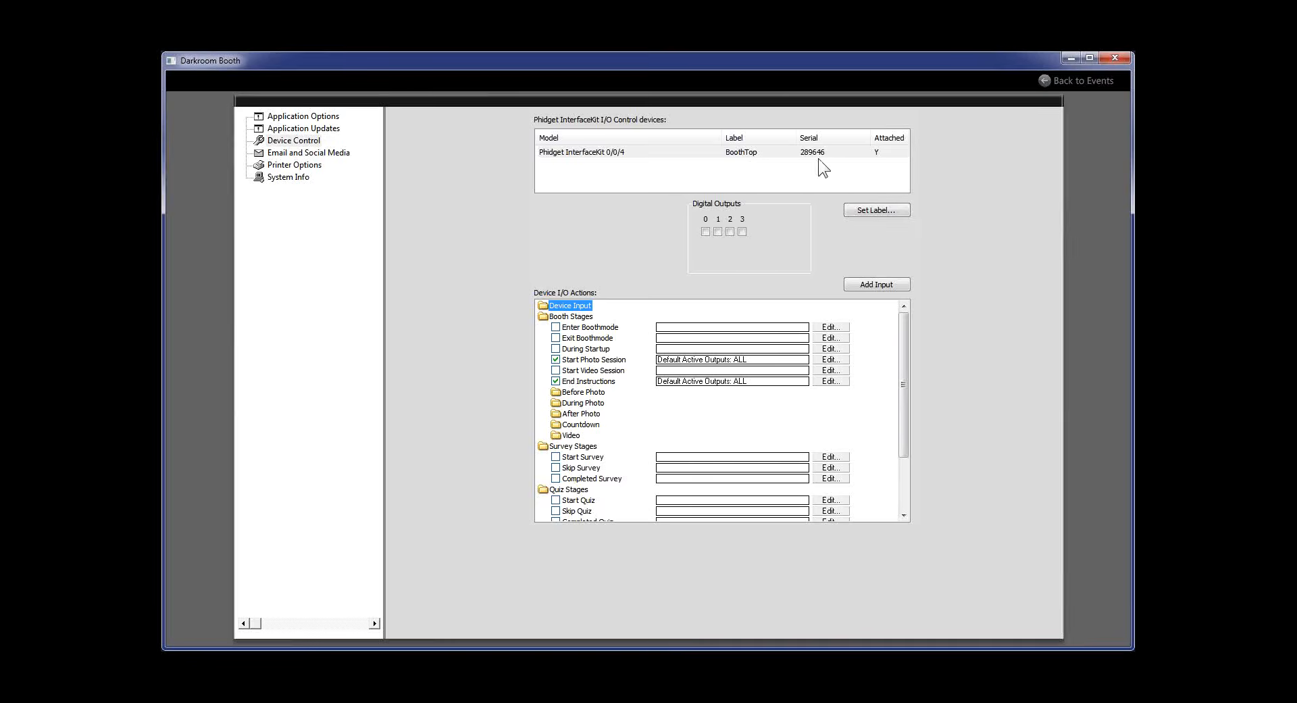
Go back from Device Control to the Booth Events list
left_click(1043, 83)
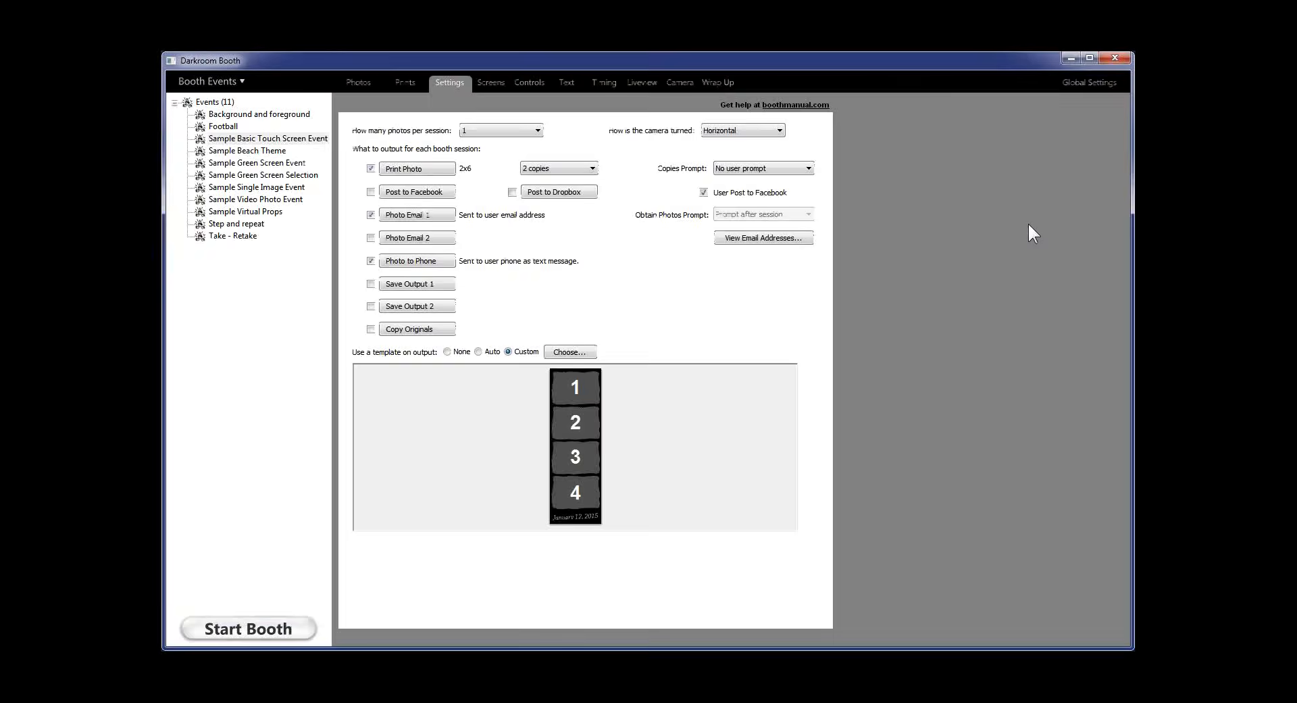
Edit the Take - Retake event's on-screen template, Take Retake r2.xbdr, from the Screens tab
left_click(228, 237)
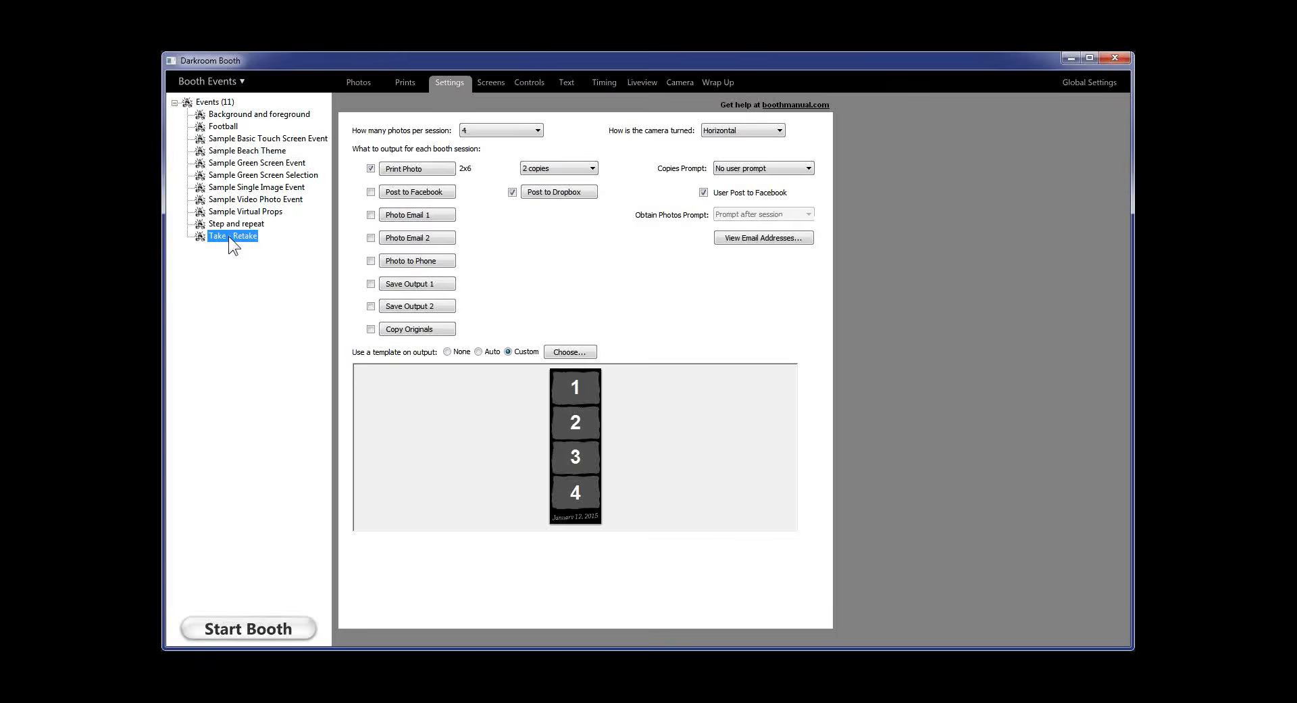
left_click(490, 80)
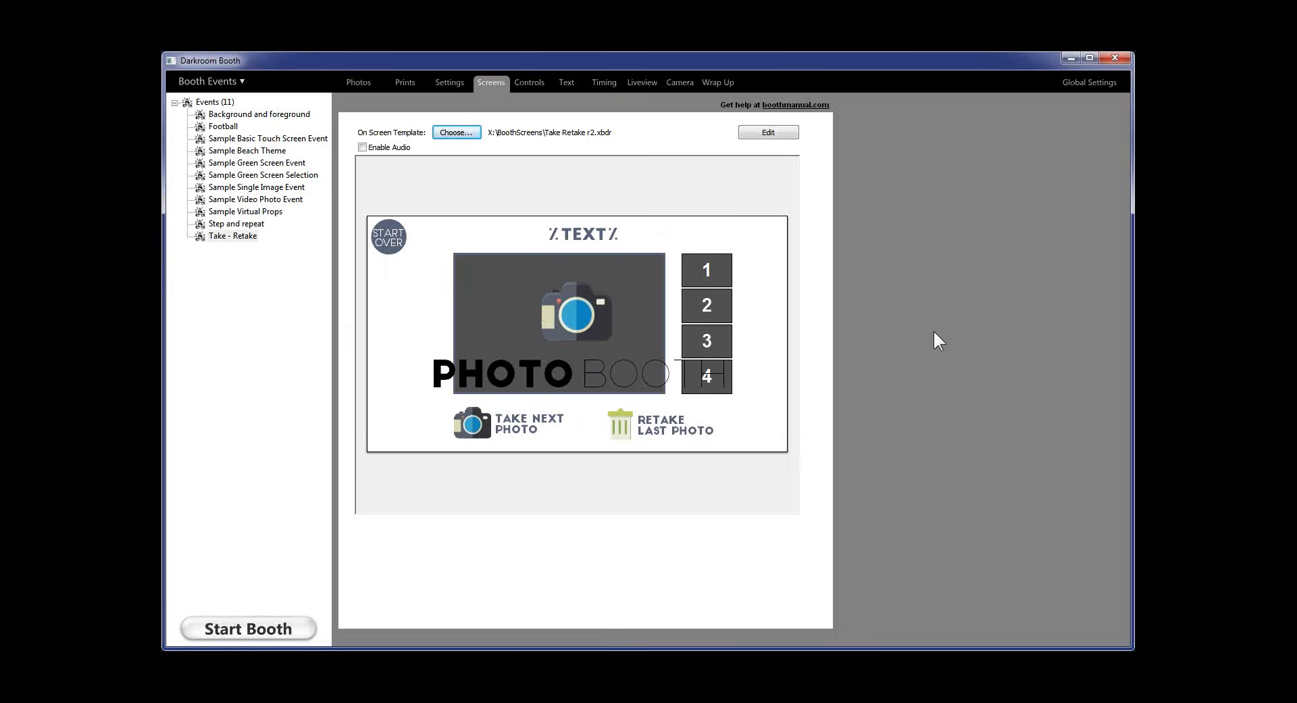
left_click(782, 134)
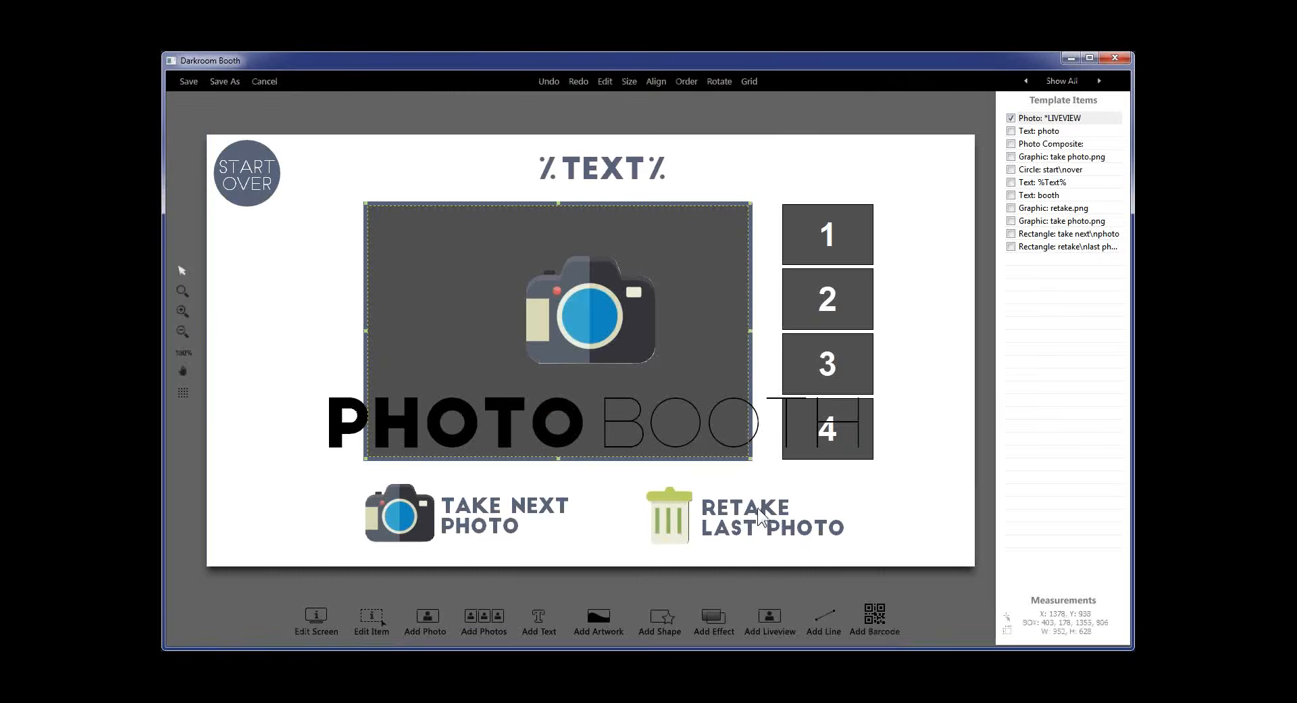
double_click(488, 523)
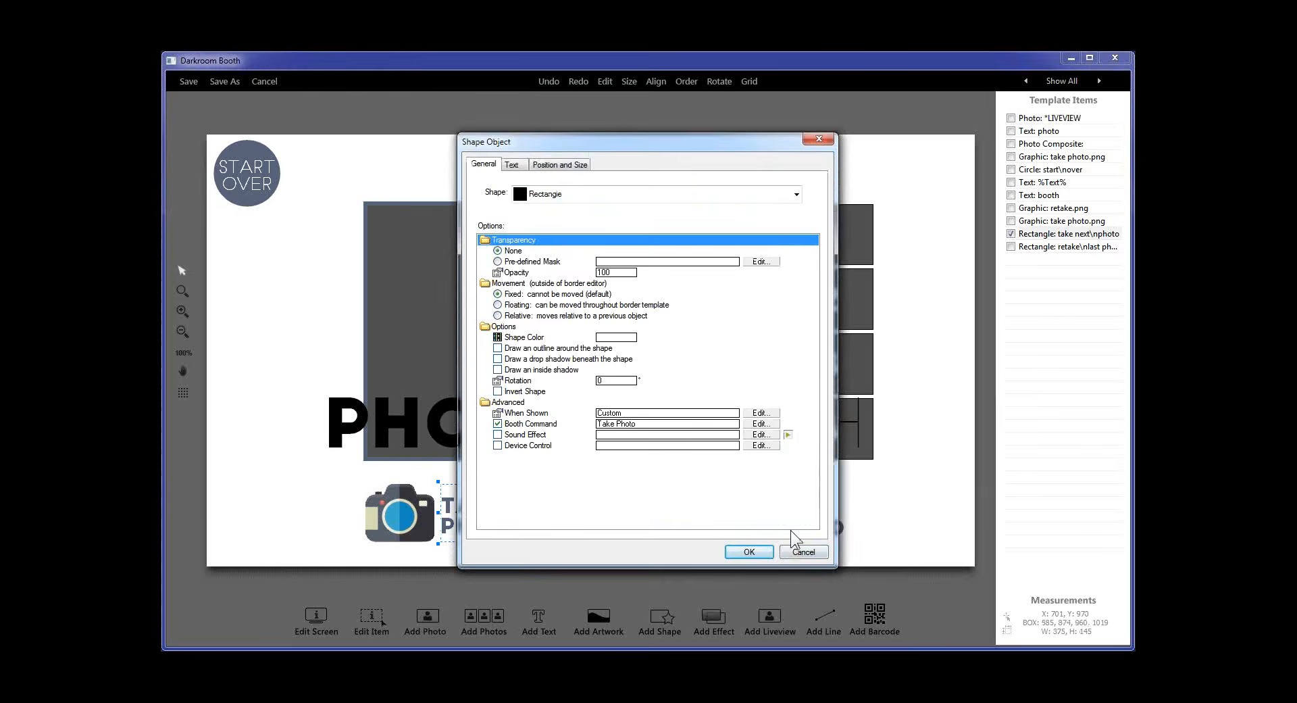
left_click(803, 551)
double_click(768, 510)
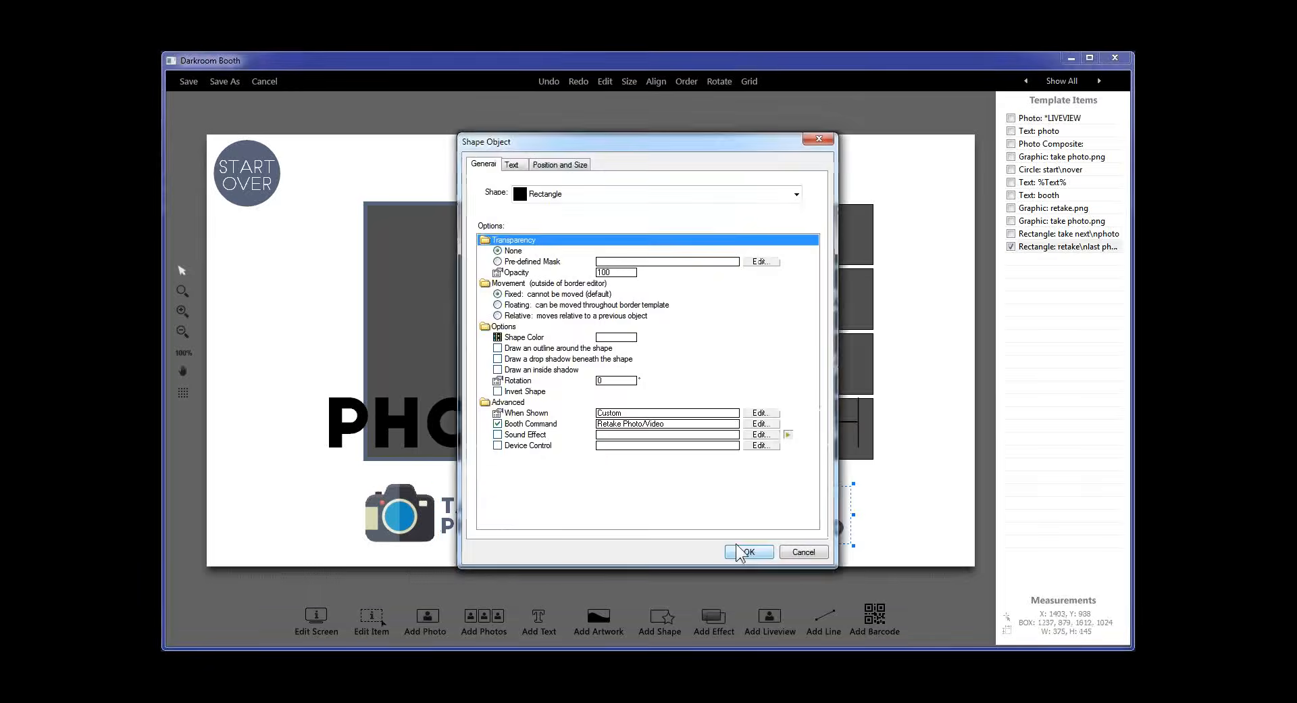
left_click(804, 552)
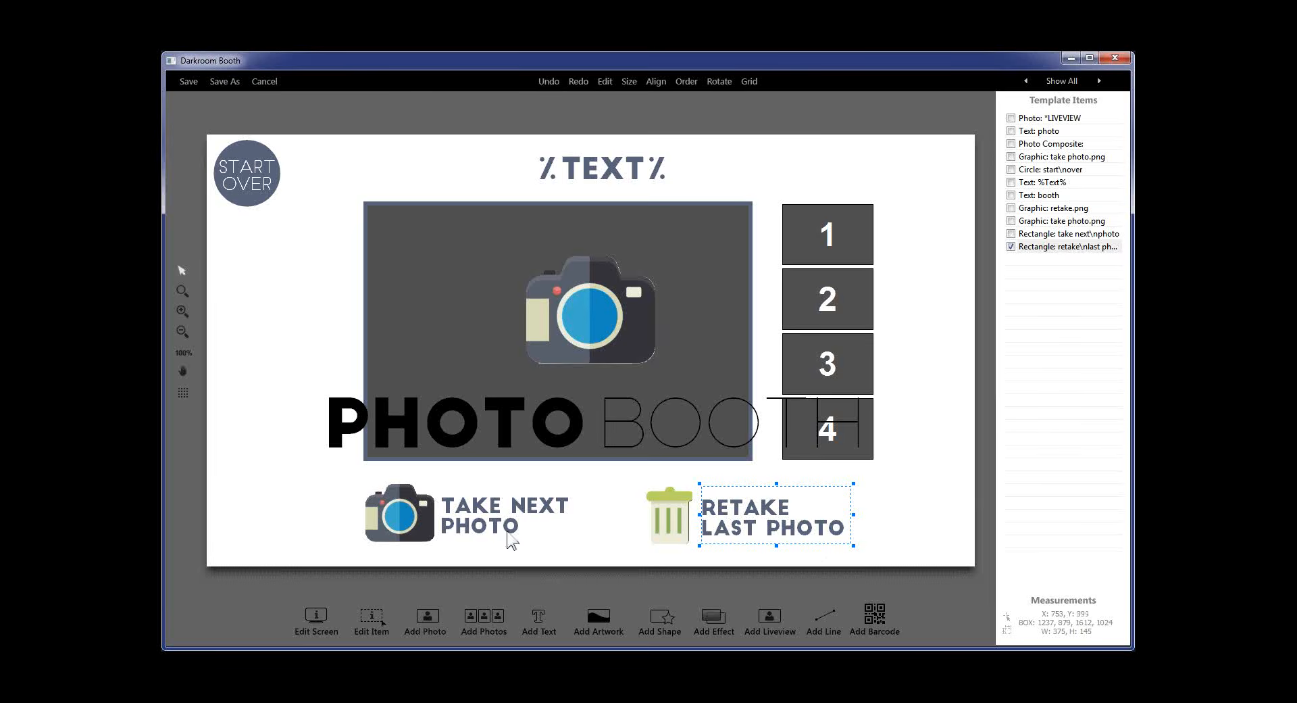
Save the template, start a booth session, and retake photo 1 with a fresh countdown
left_click(189, 81)
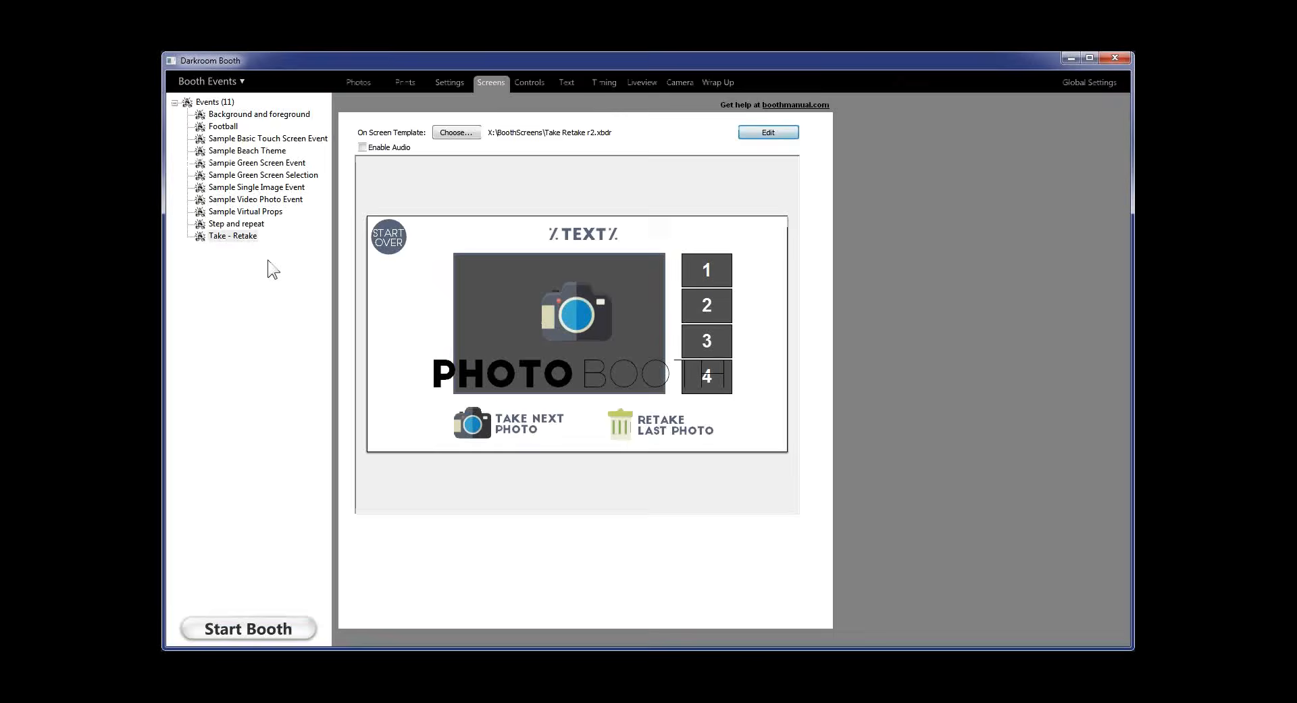
left_click(252, 632)
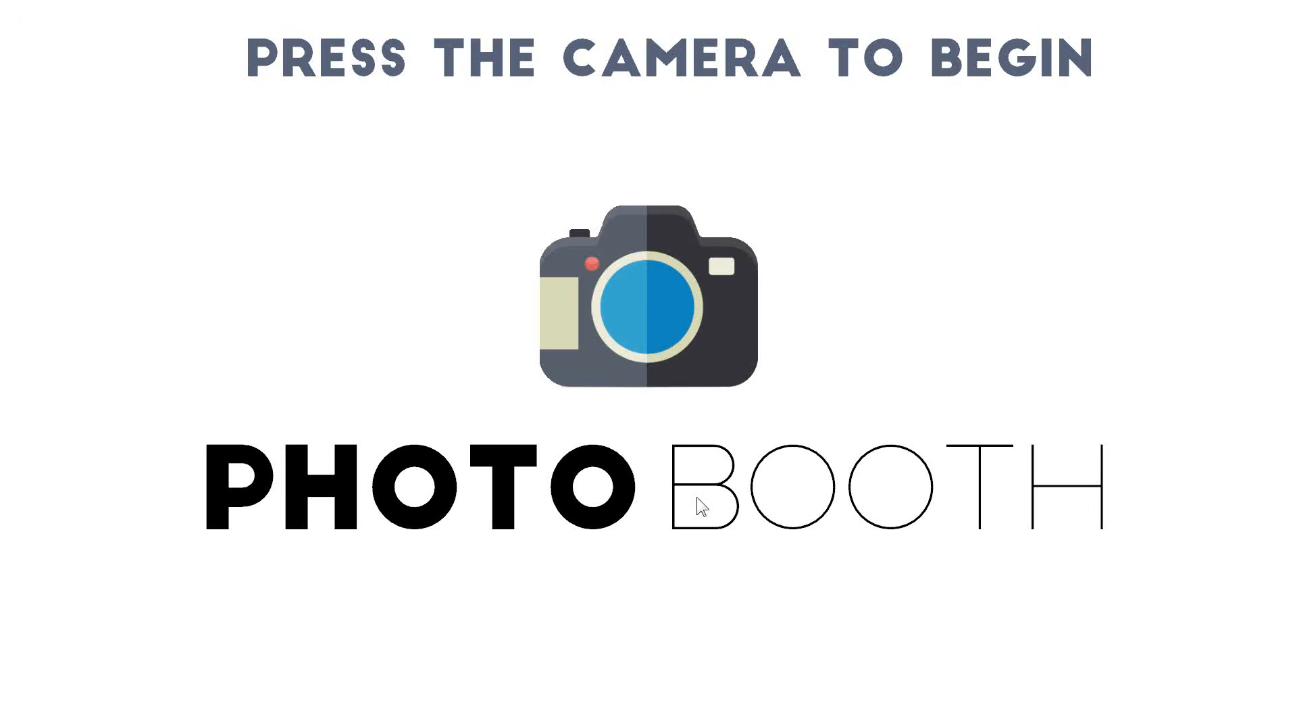
left_click(696, 496)
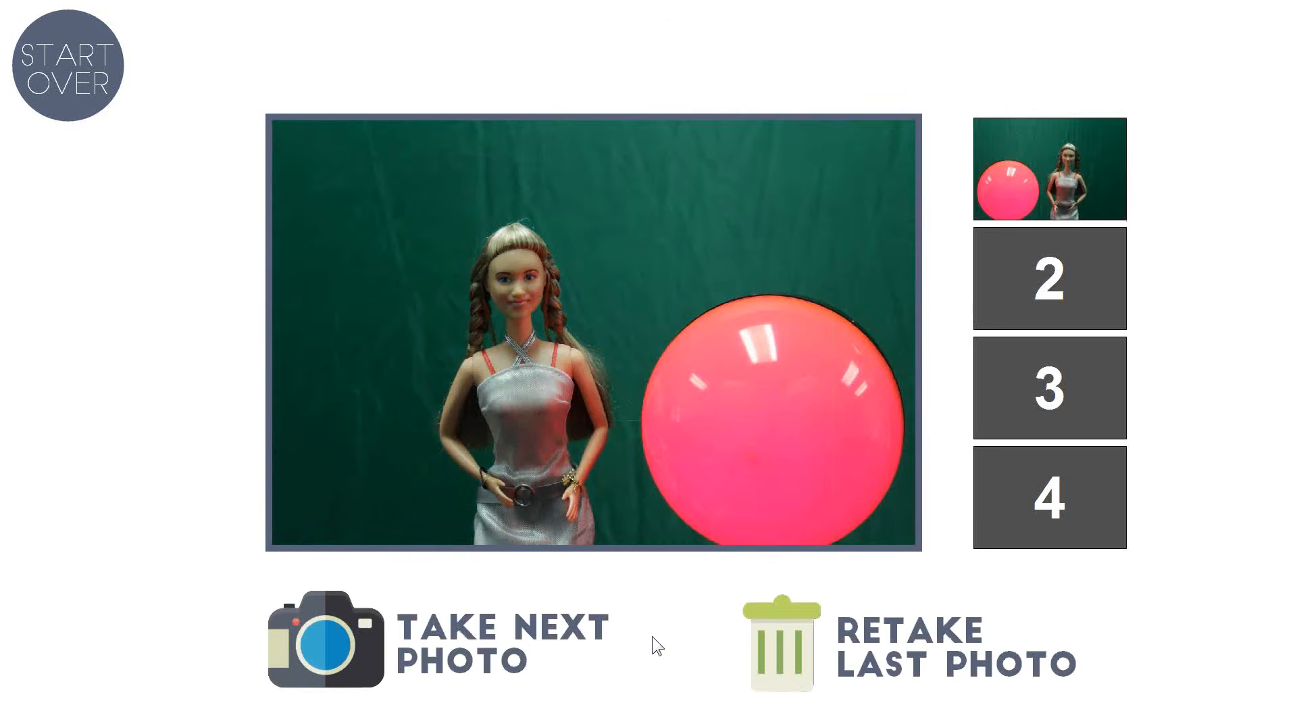
left_click(951, 638)
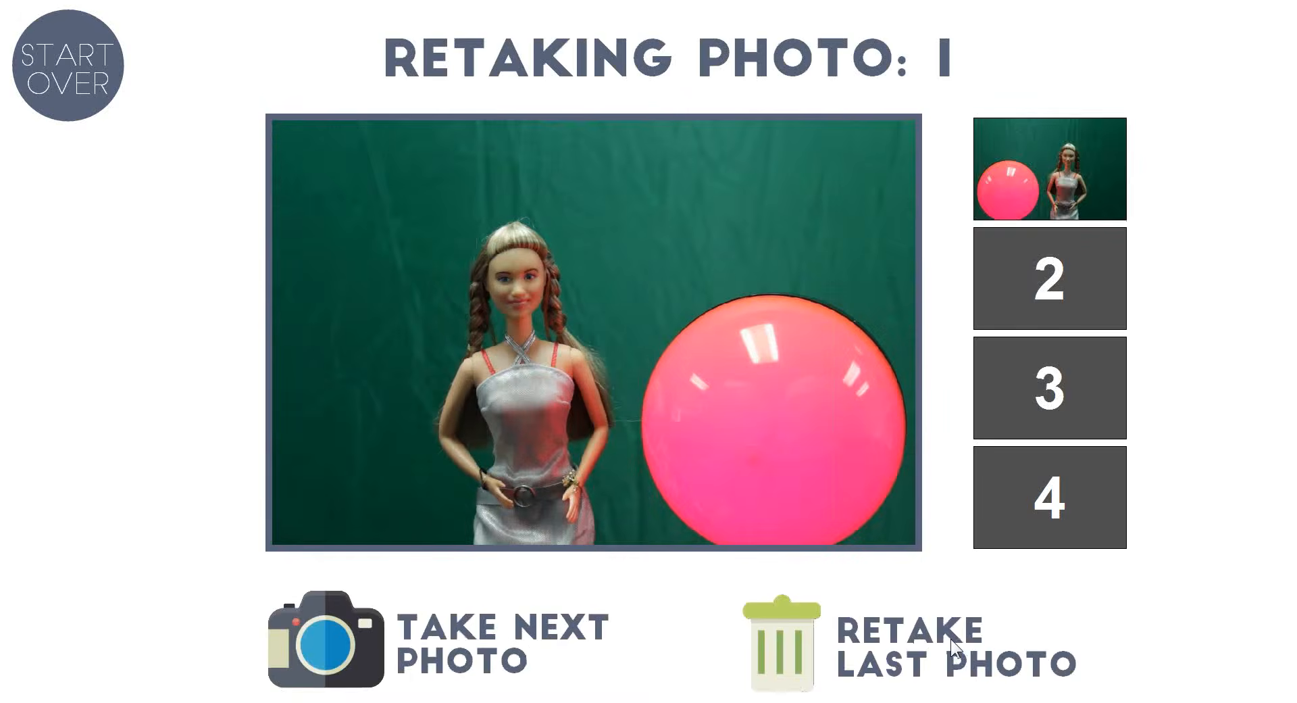
left_click(476, 646)
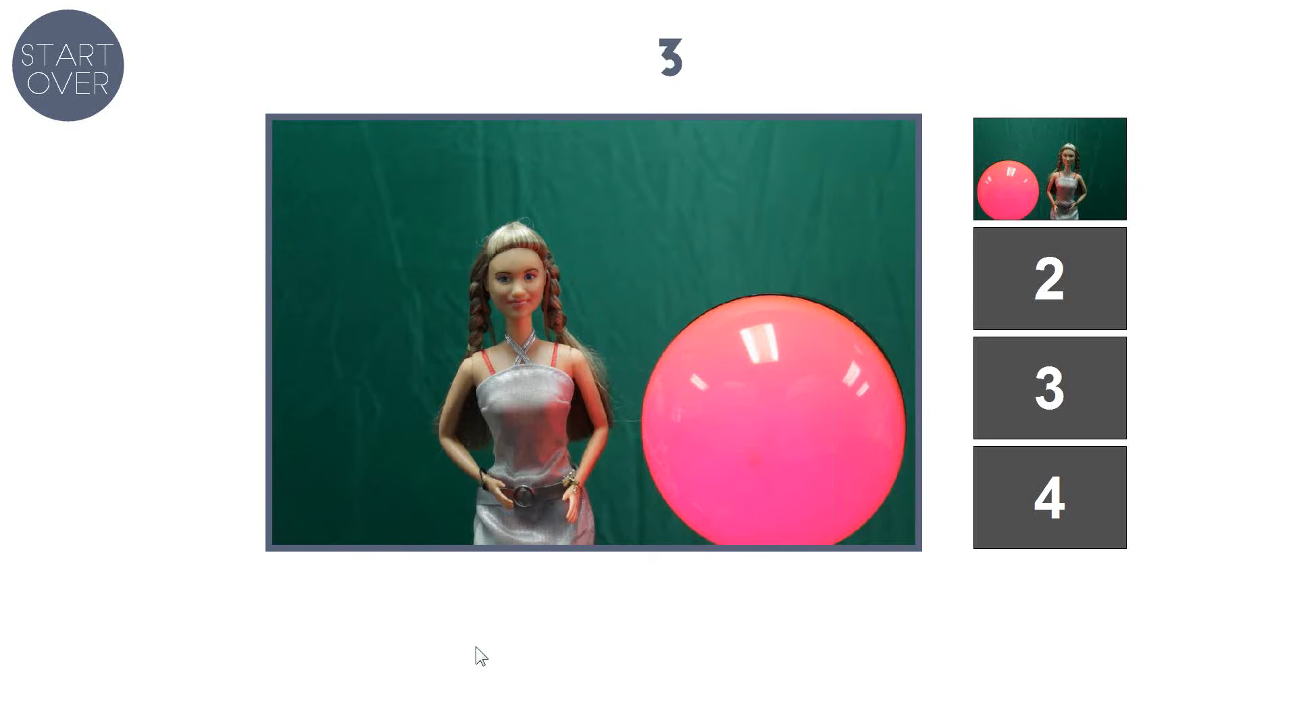
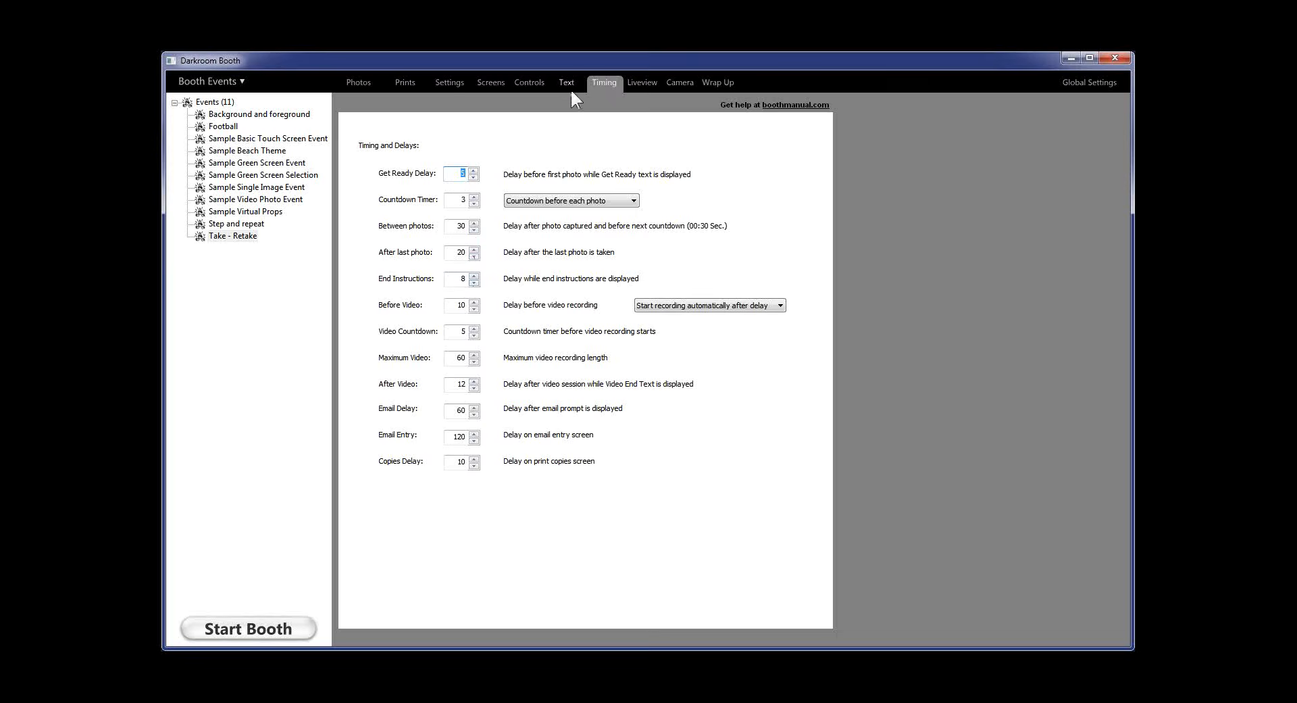
Open the Take Retake r2 screen's Music and Sounds settings, showing looping background music at volume 100
left_click(488, 82)
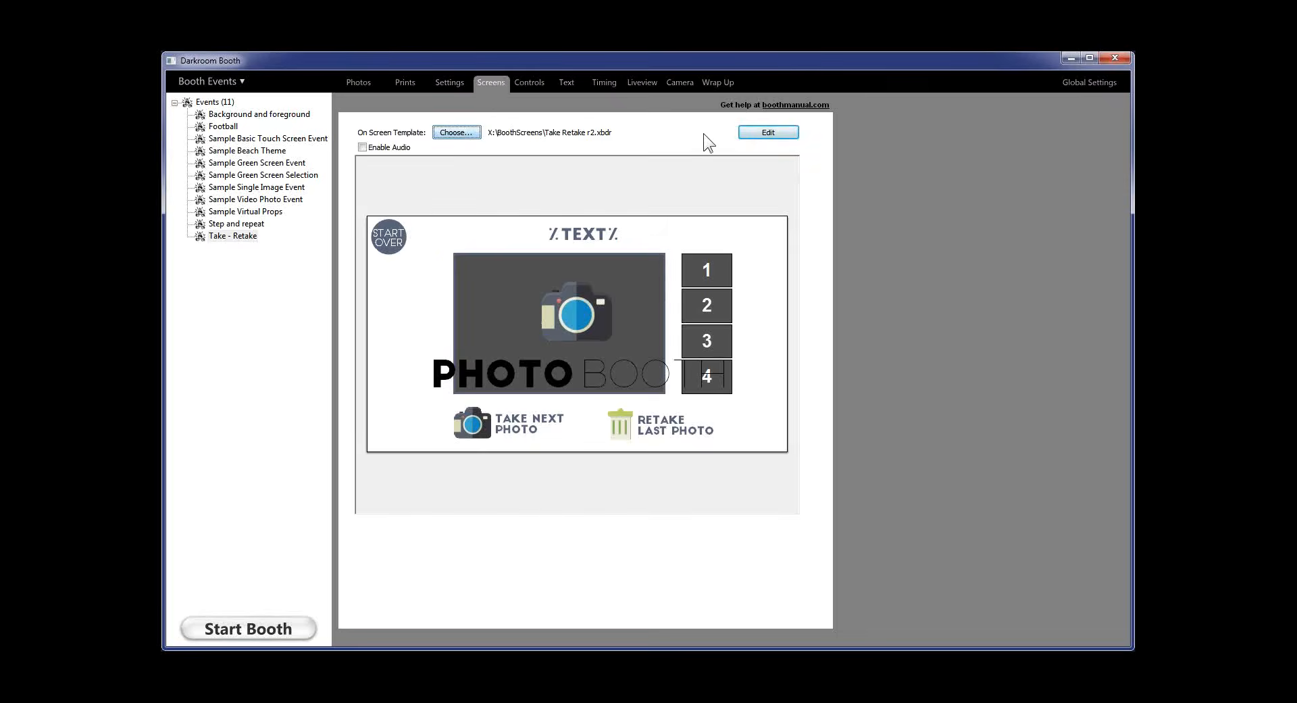
left_click(741, 132)
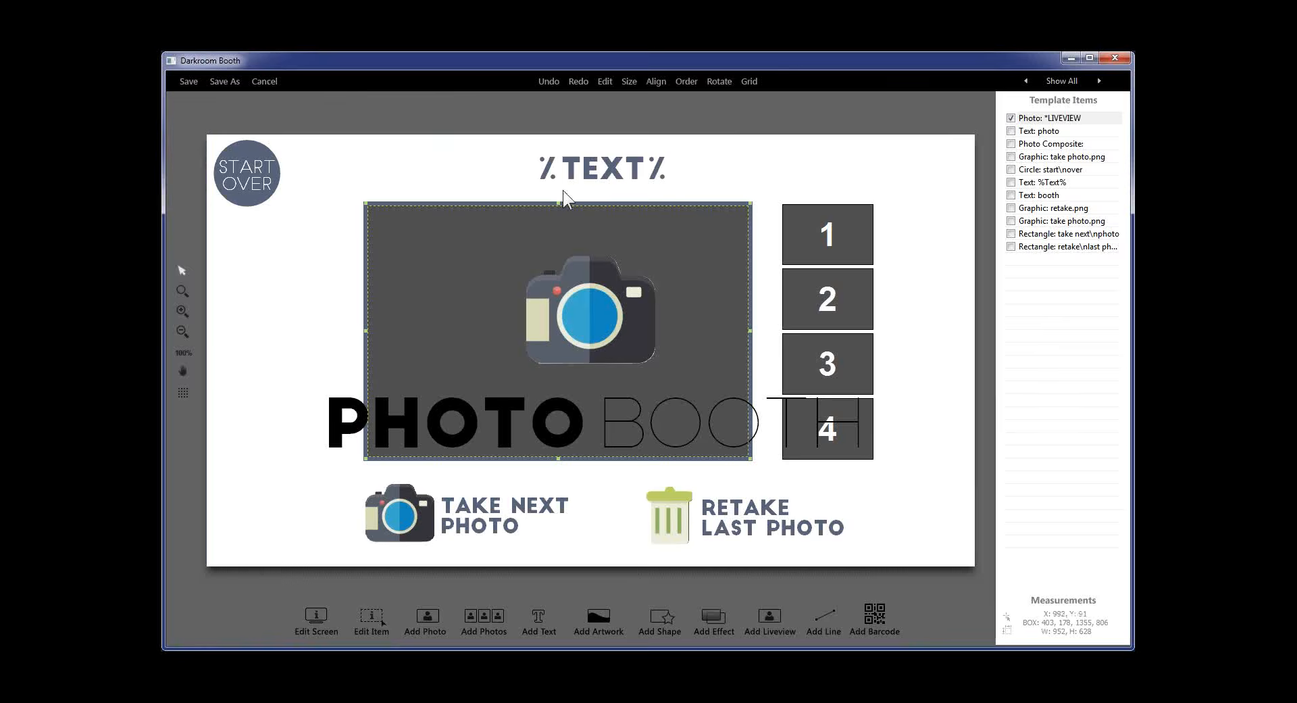
left_click(314, 618)
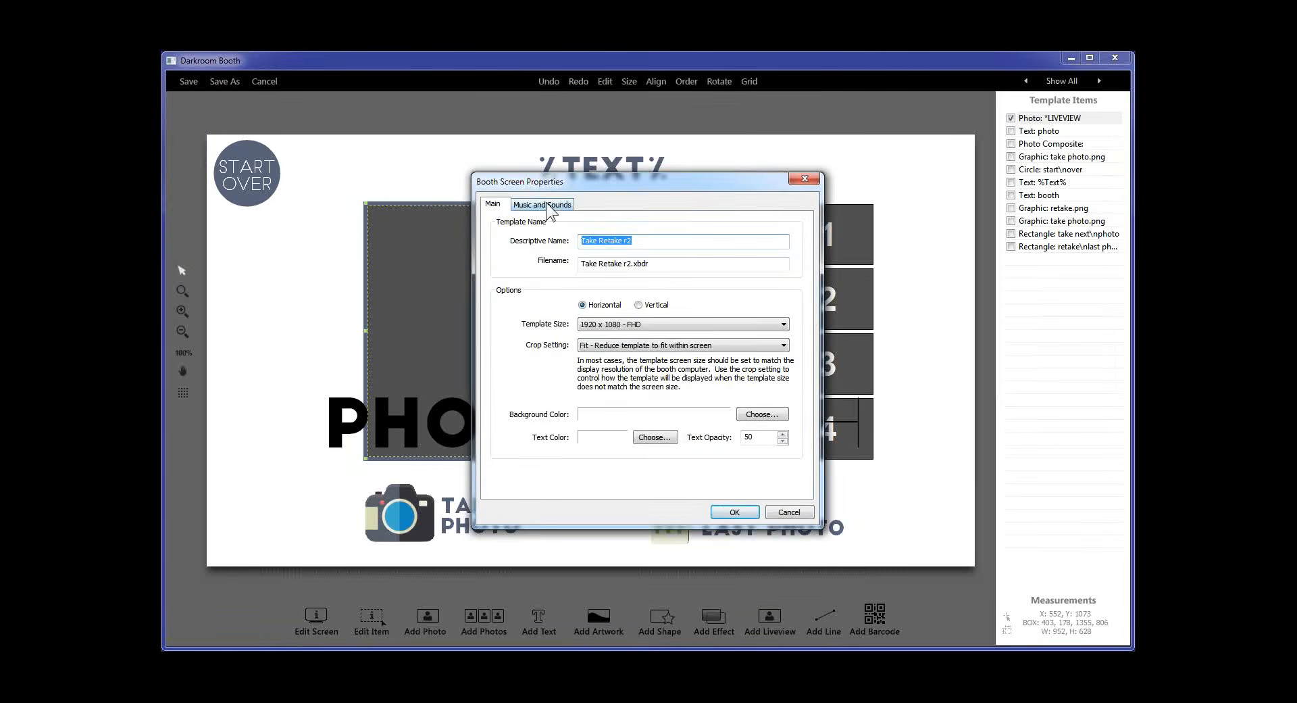
left_click(546, 202)
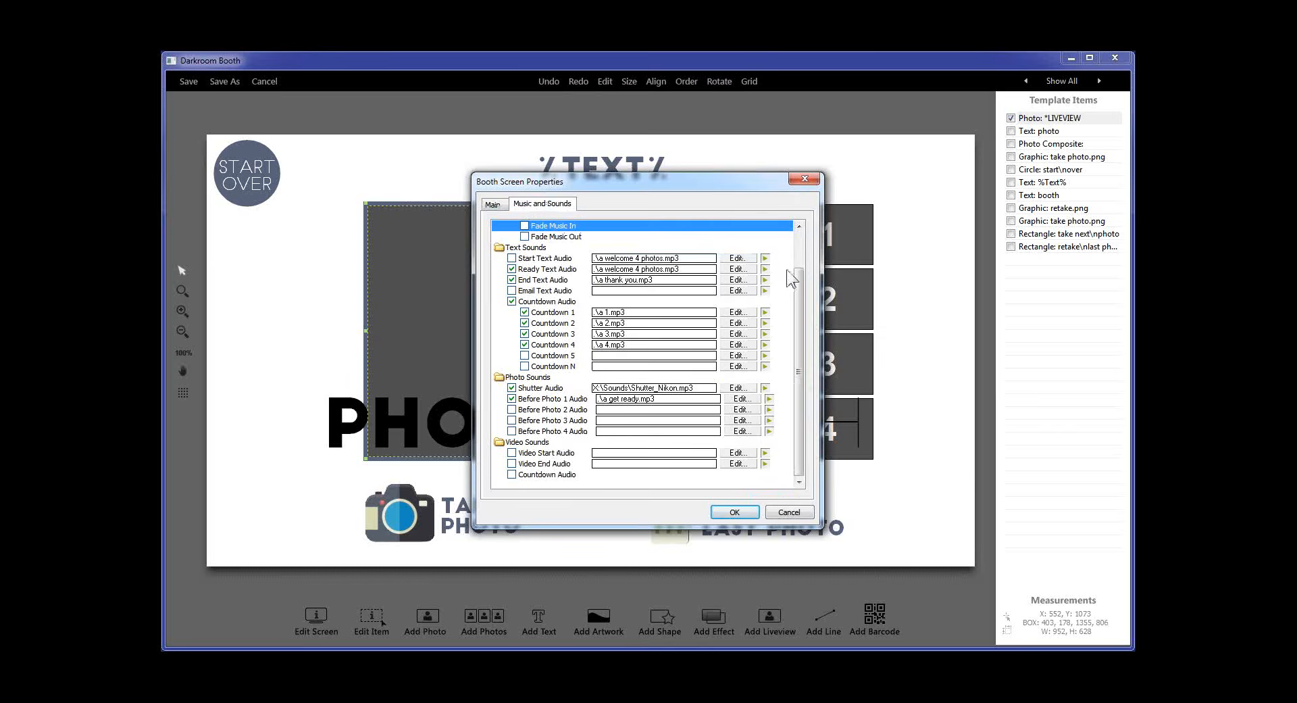
left_click_drag(799, 321, 807, 284)
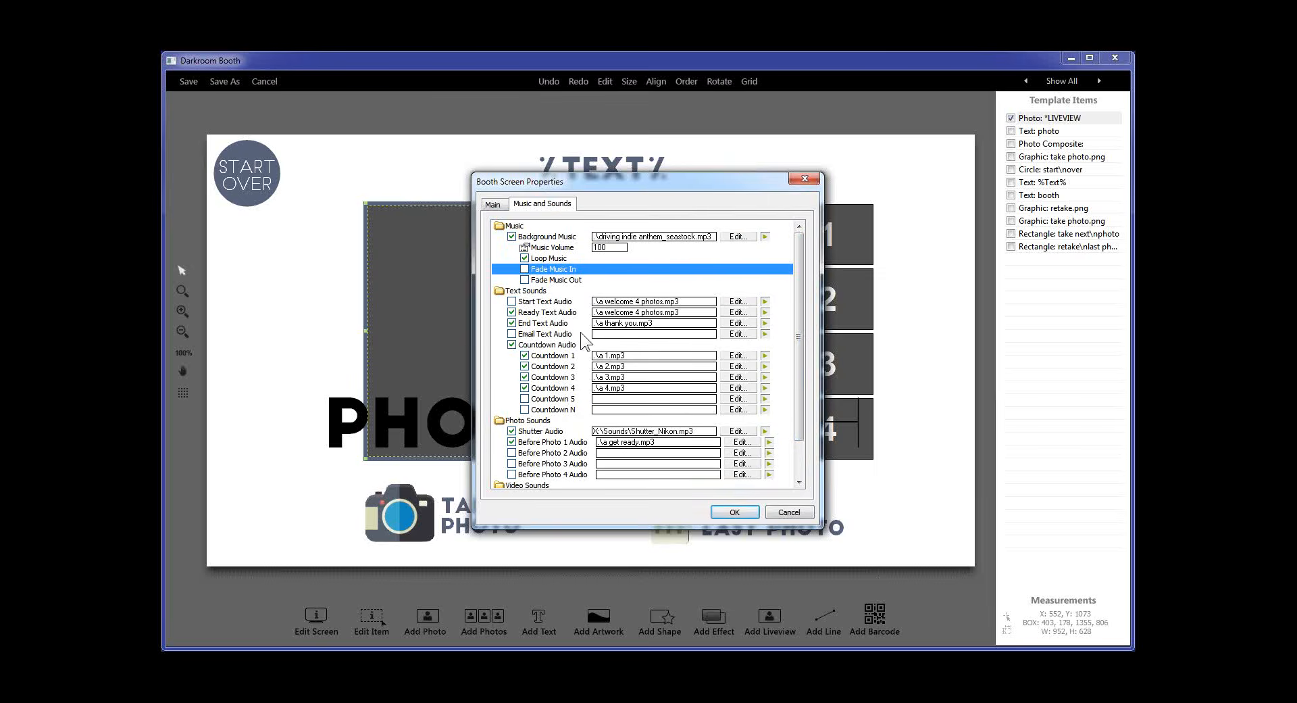
Check the ready-text and end-text sound files without changing either one
left_click(739, 313)
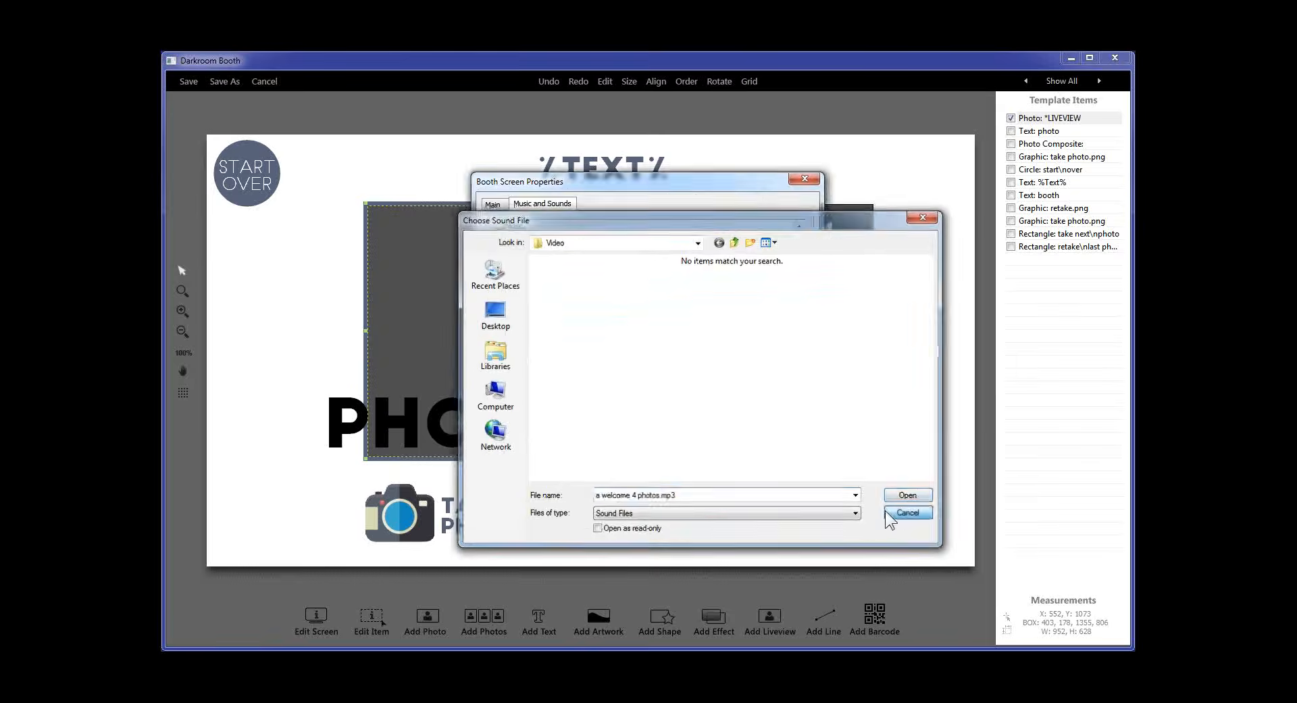
left_click(910, 513)
left_click(635, 329)
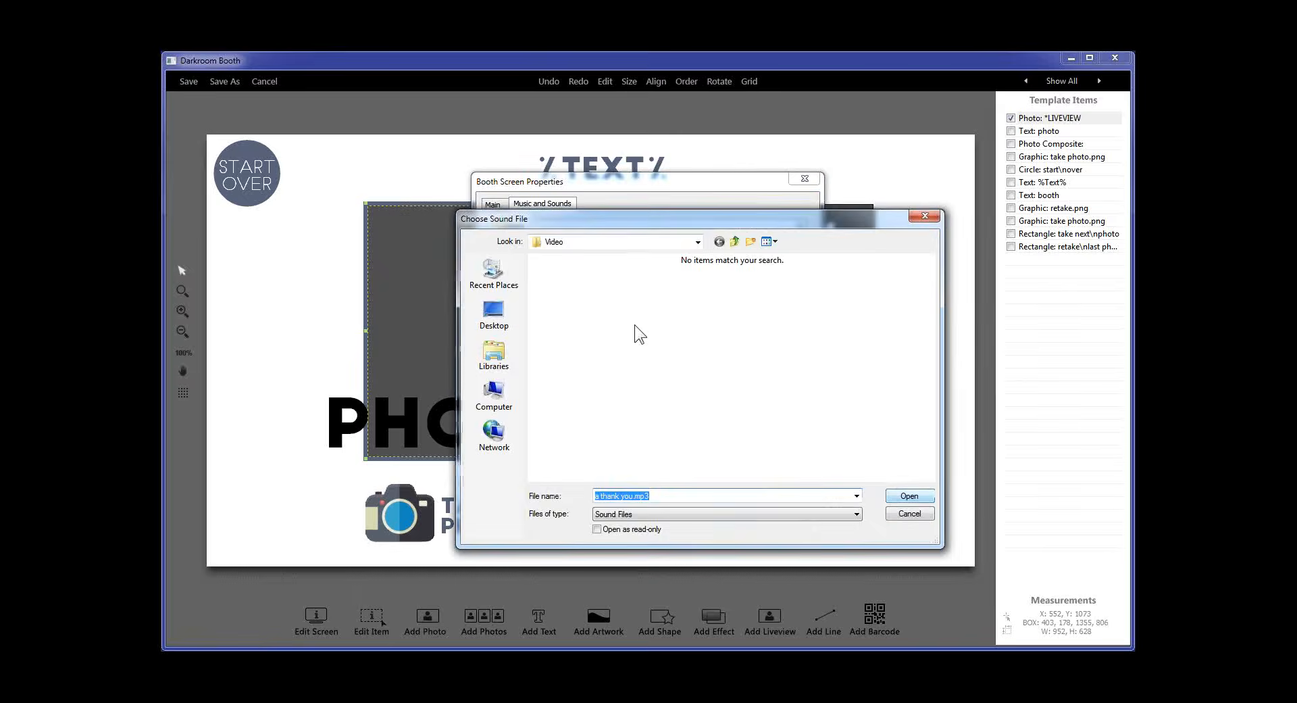
left_click(915, 514)
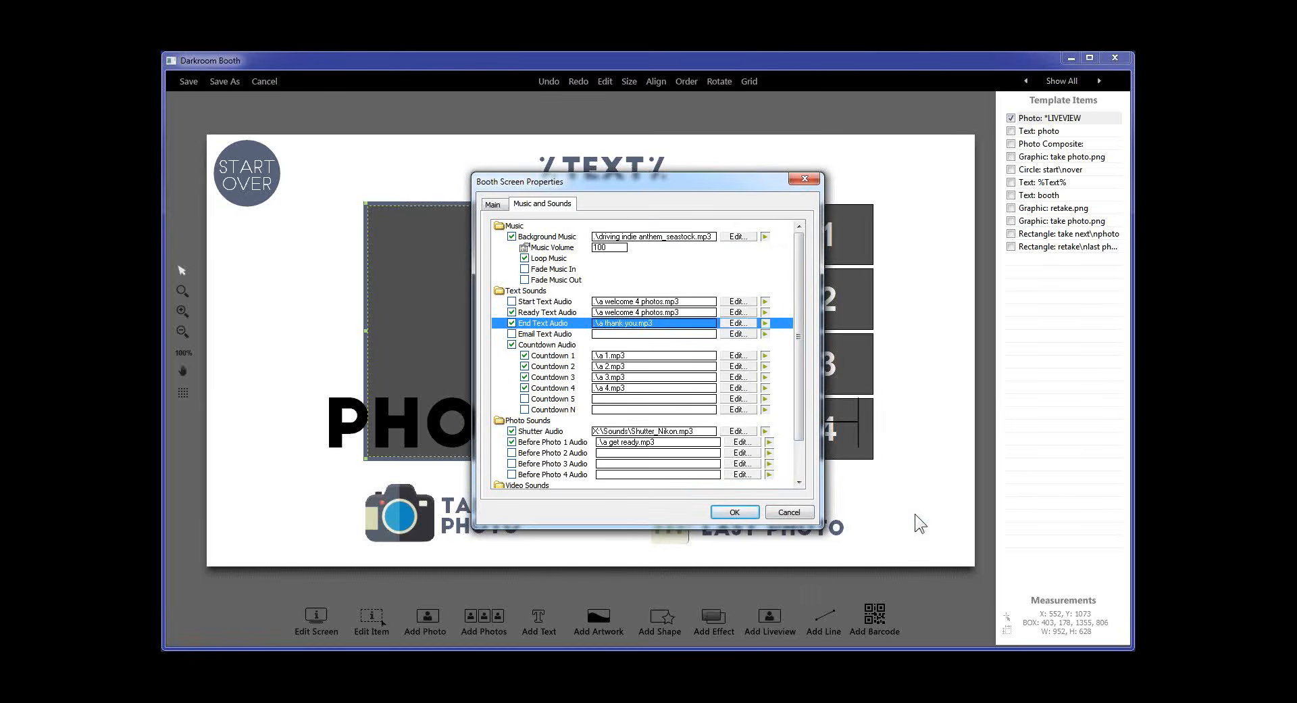
Preview the 'a thank you.mp3' end-text sound, then select the shutter sound entry
left_click(766, 325)
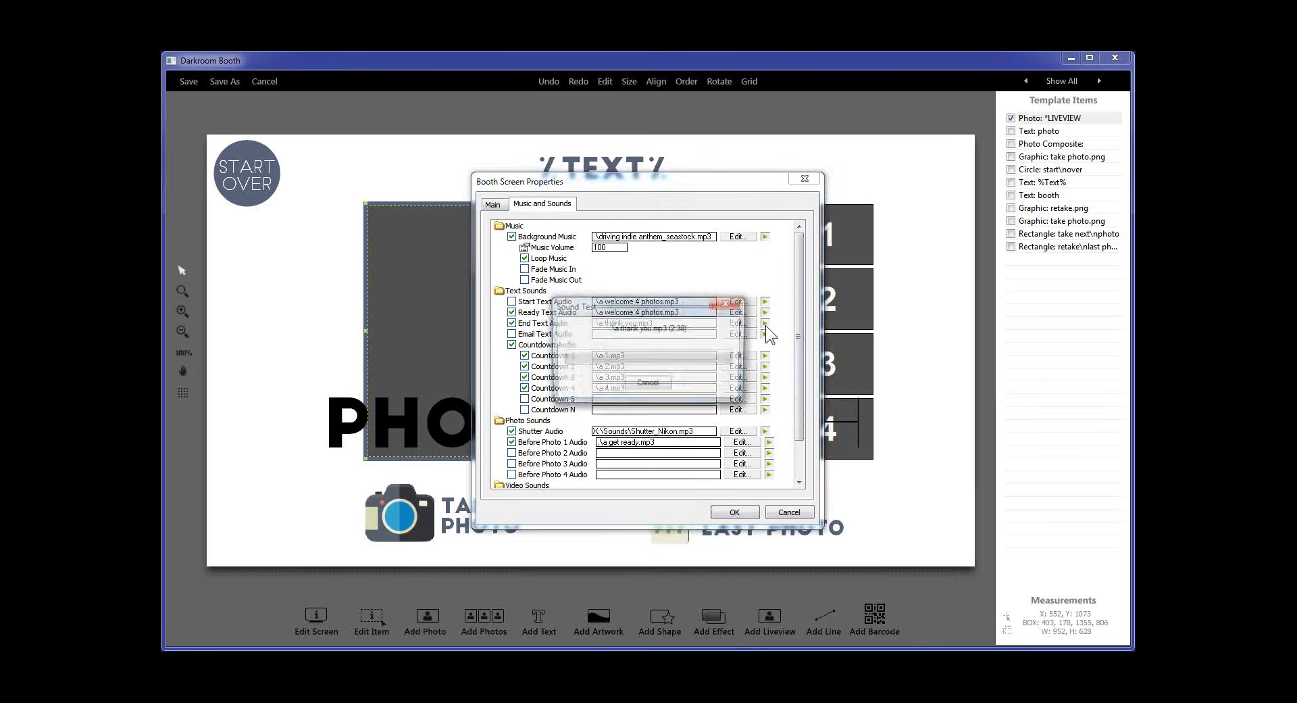
left_click(652, 382)
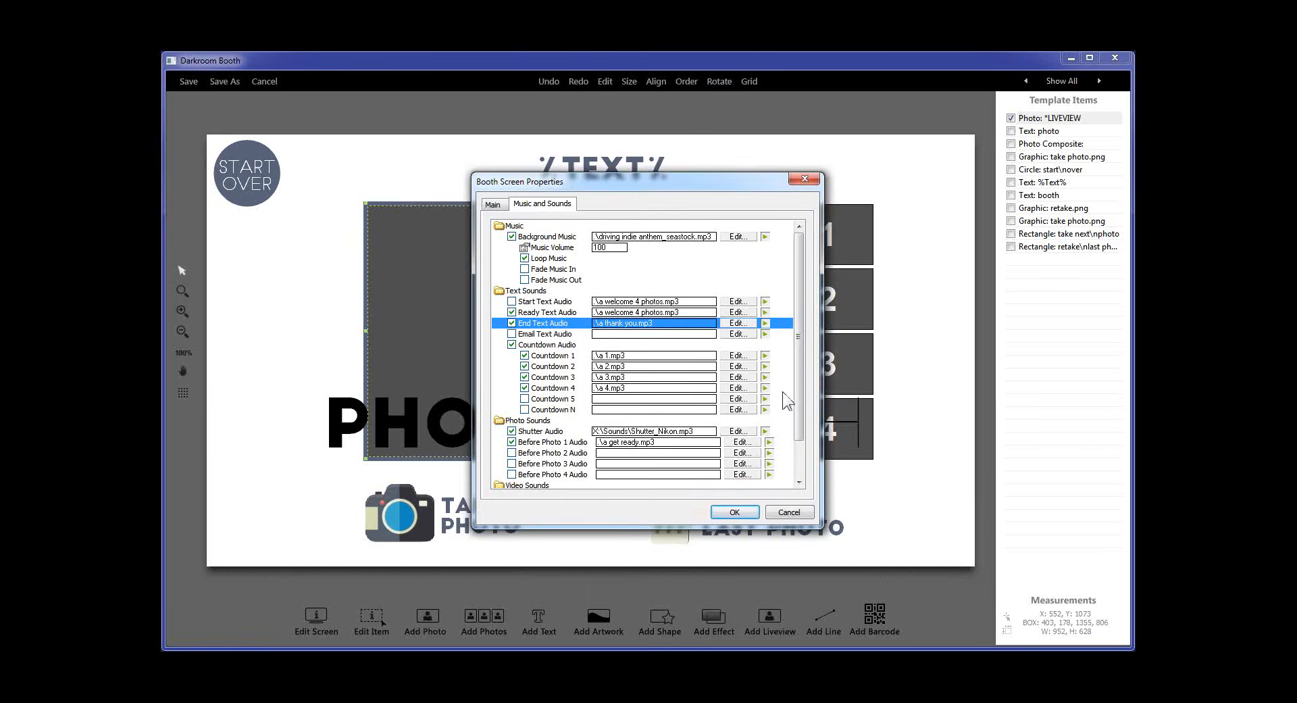
left_click(766, 432)
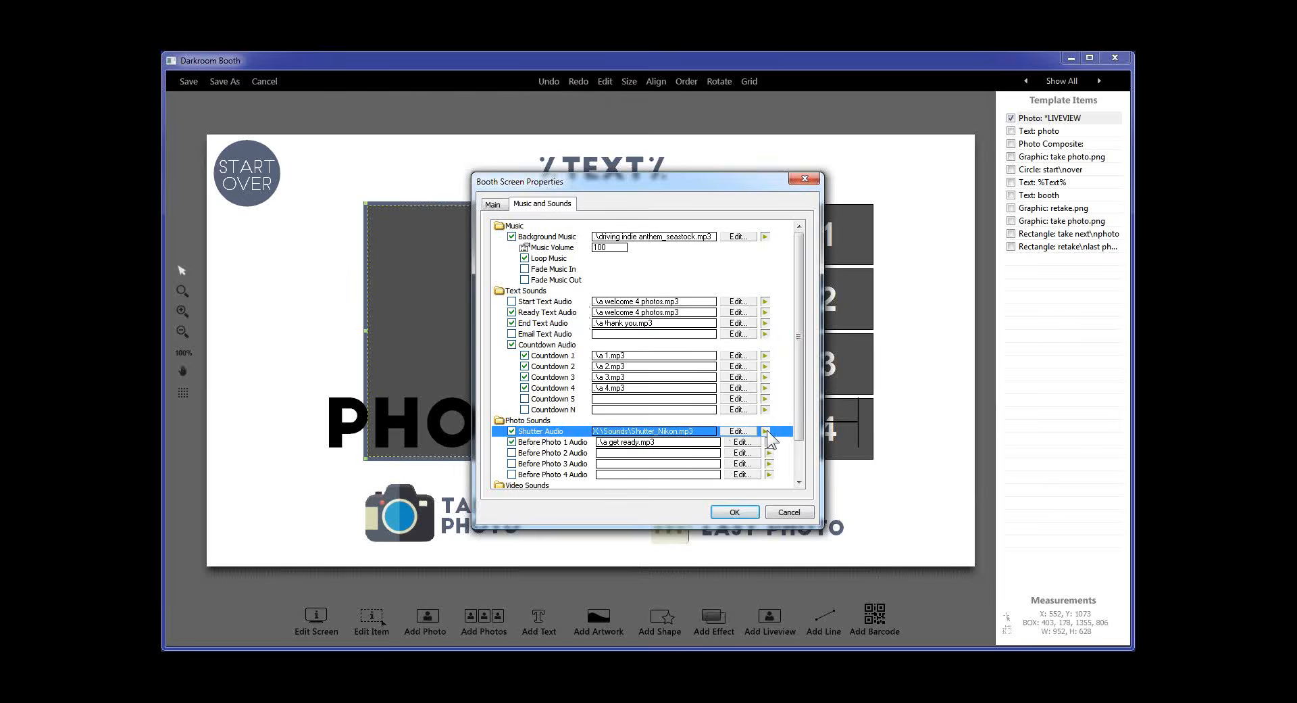
Apply the screen properties, save the template, and enable audio for the event
left_click(741, 513)
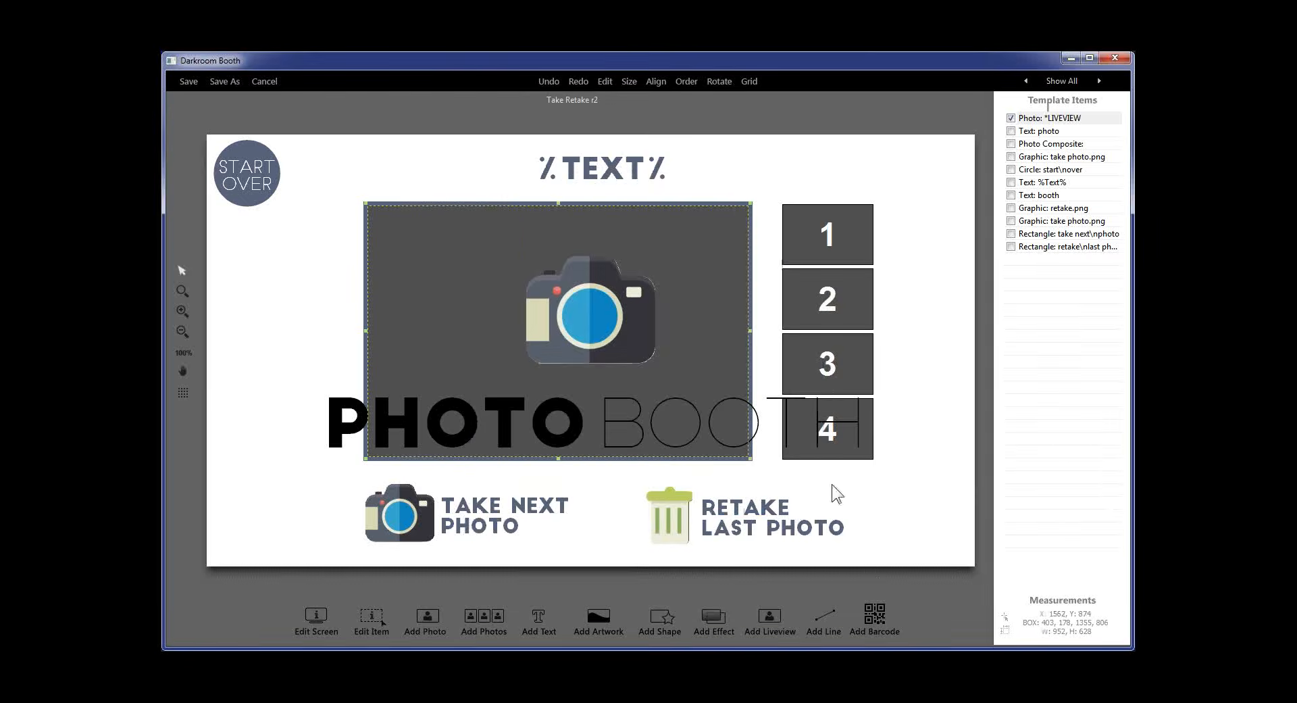
left_click(189, 82)
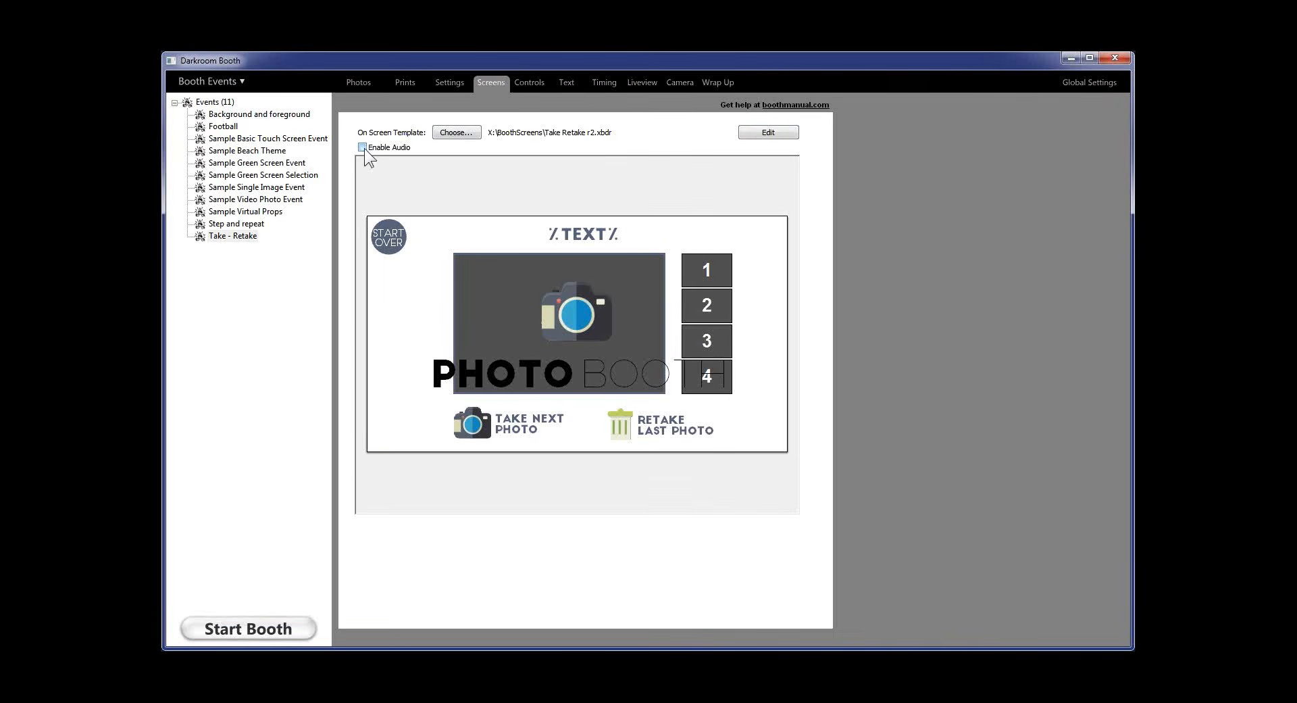
left_click(364, 148)
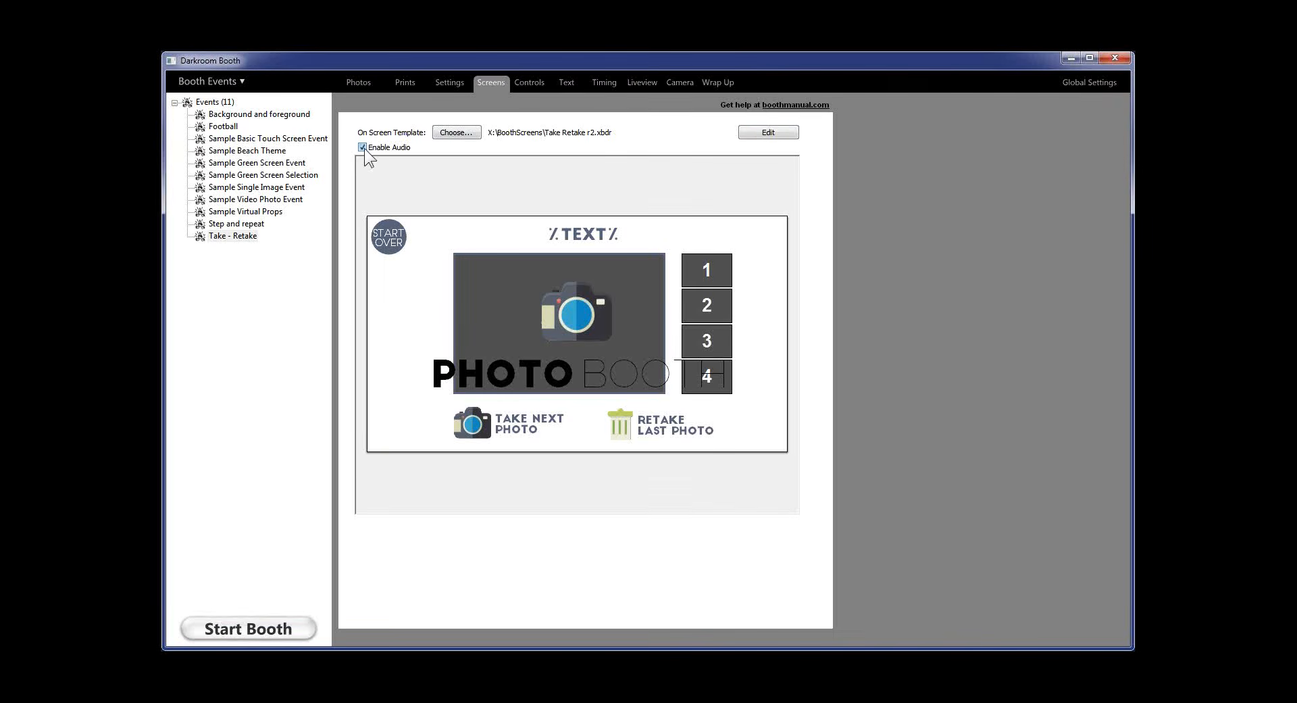
Start the booth and take the first photo of a test session
left_click(225, 622)
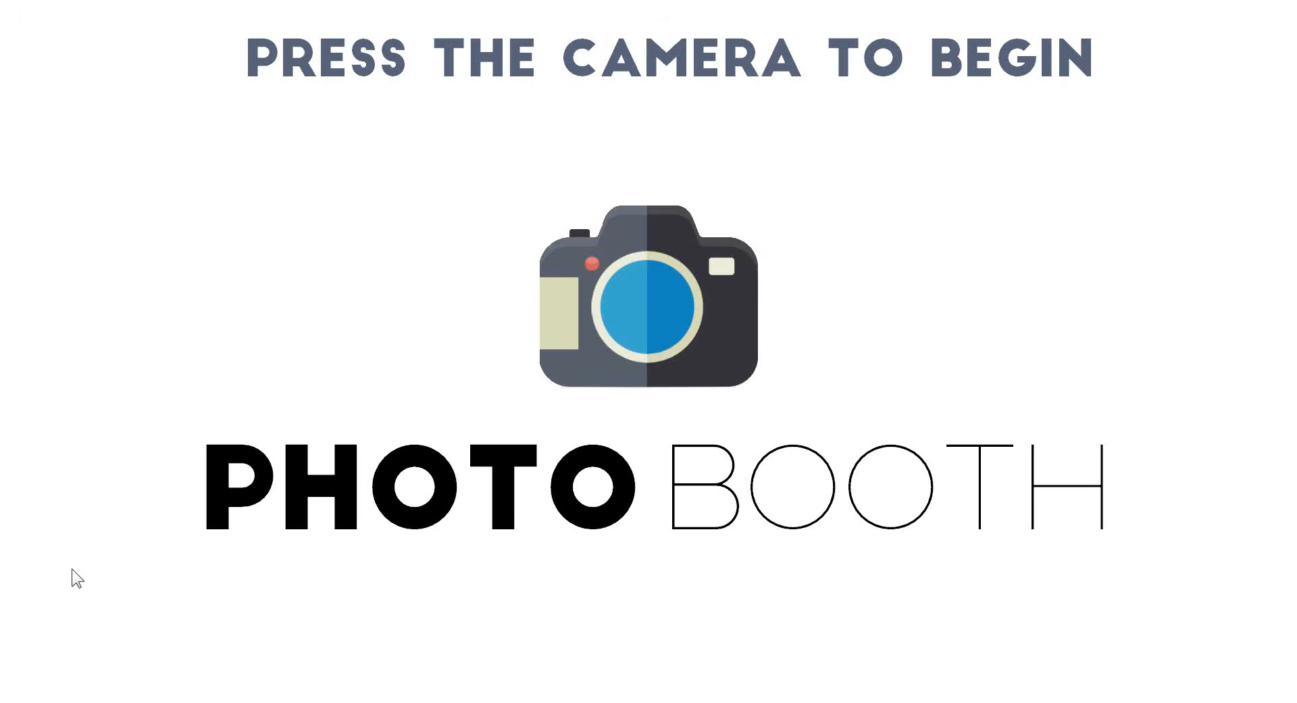
left_click(677, 315)
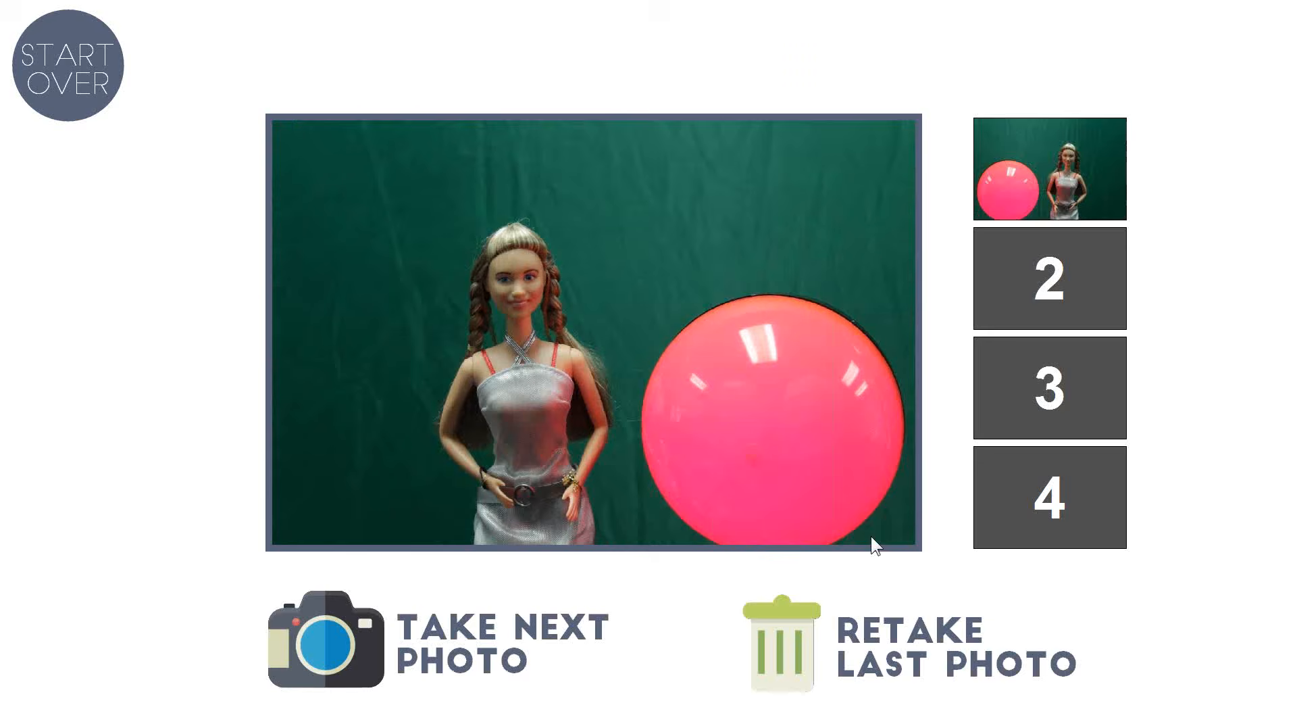
left_click(508, 626)
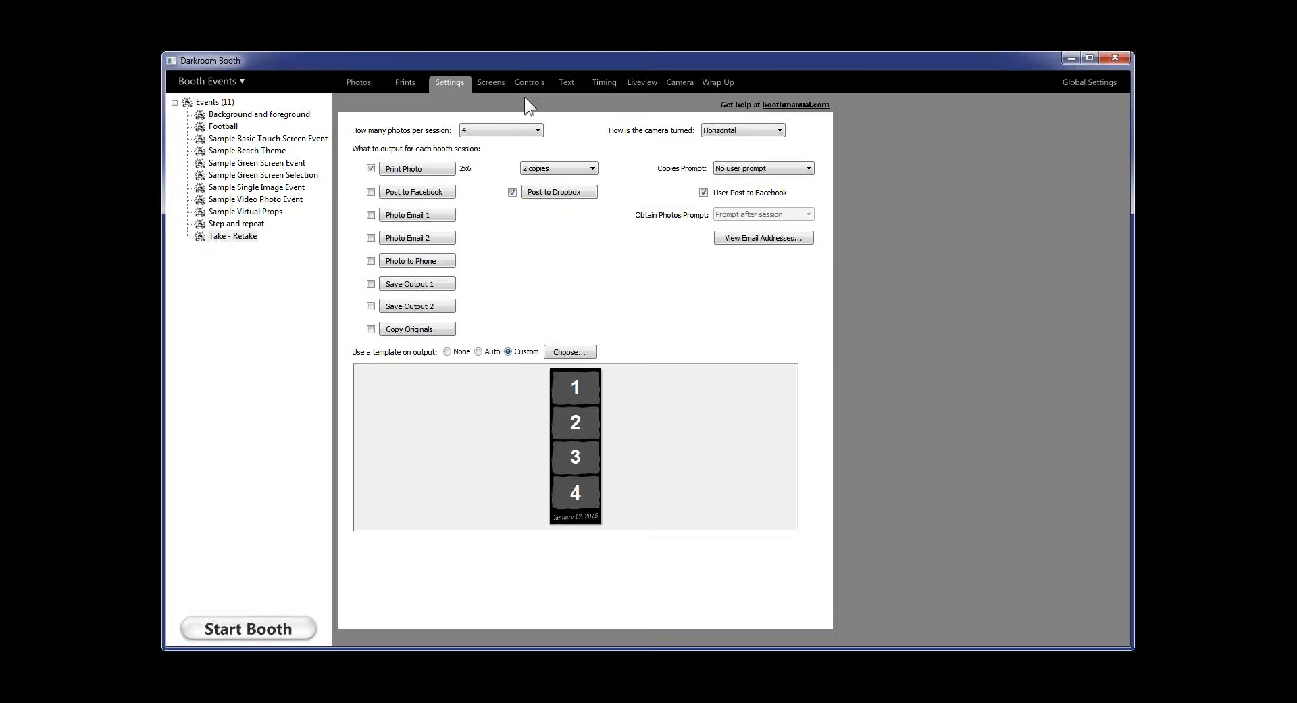
Lower the Take Retake r2 template's background music volume from 100 to 80
left_click(494, 81)
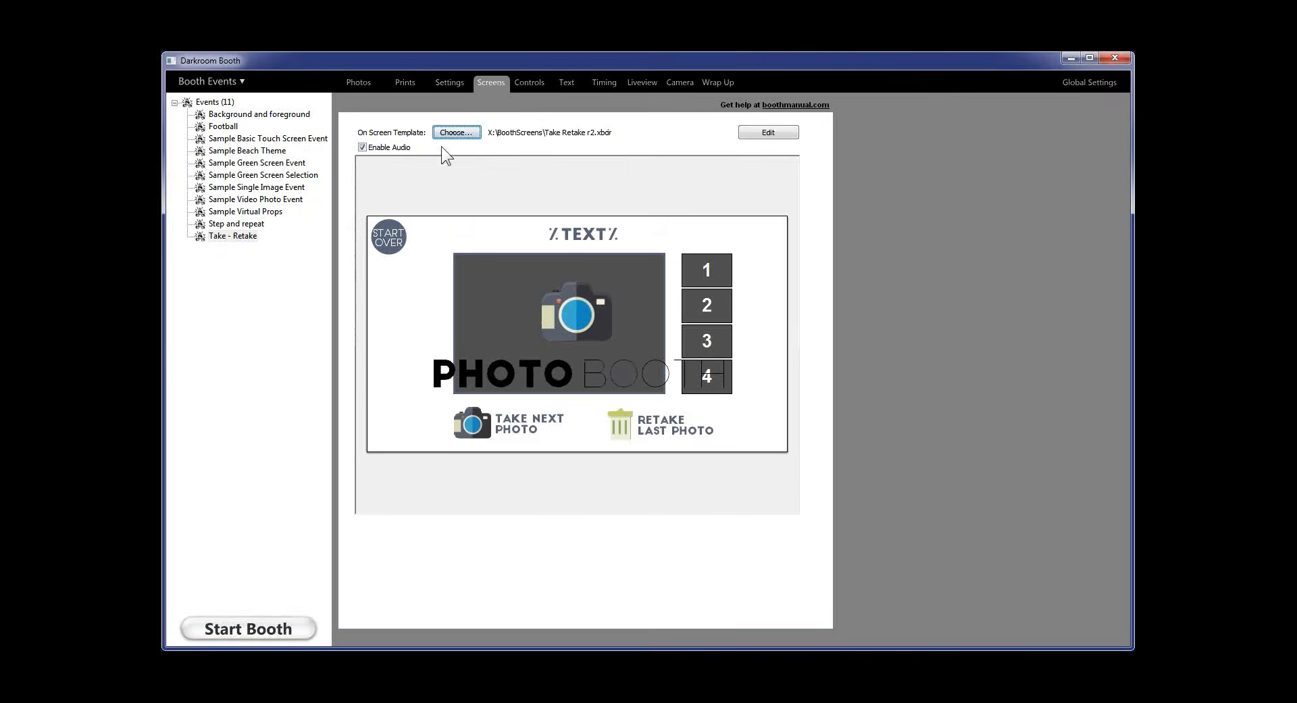
left_click(748, 136)
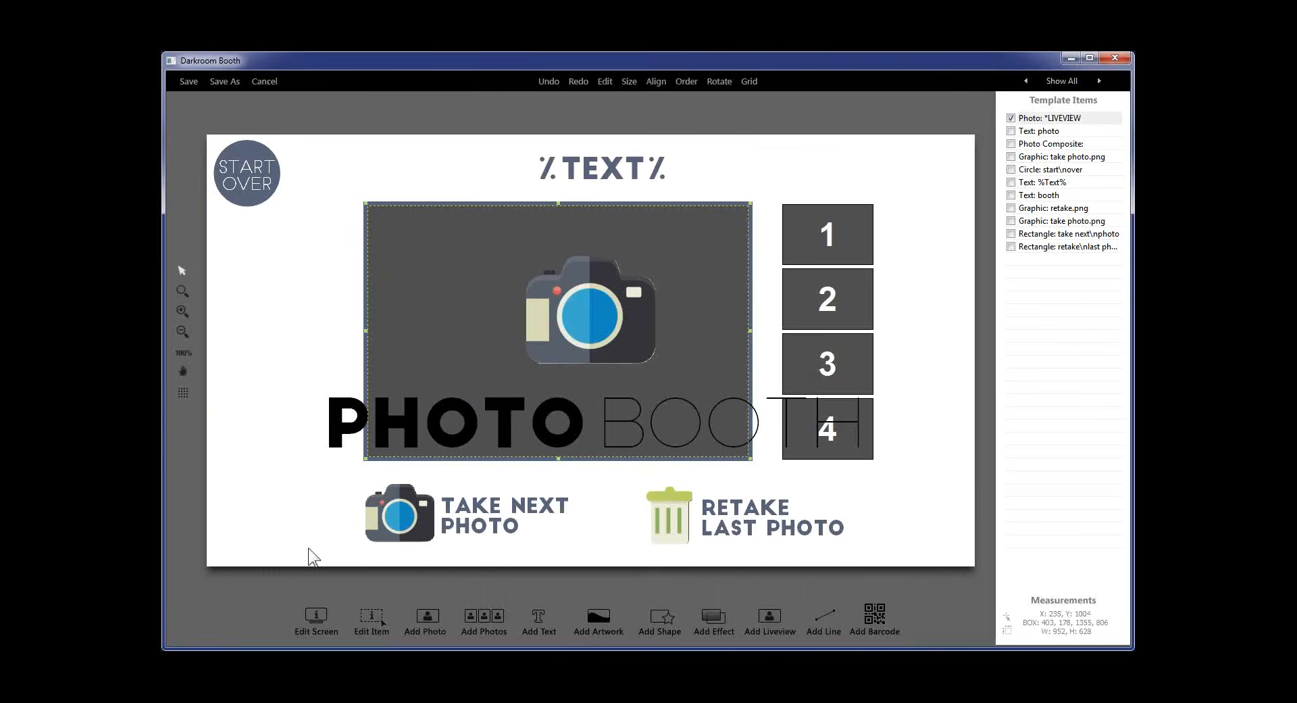
left_click(303, 616)
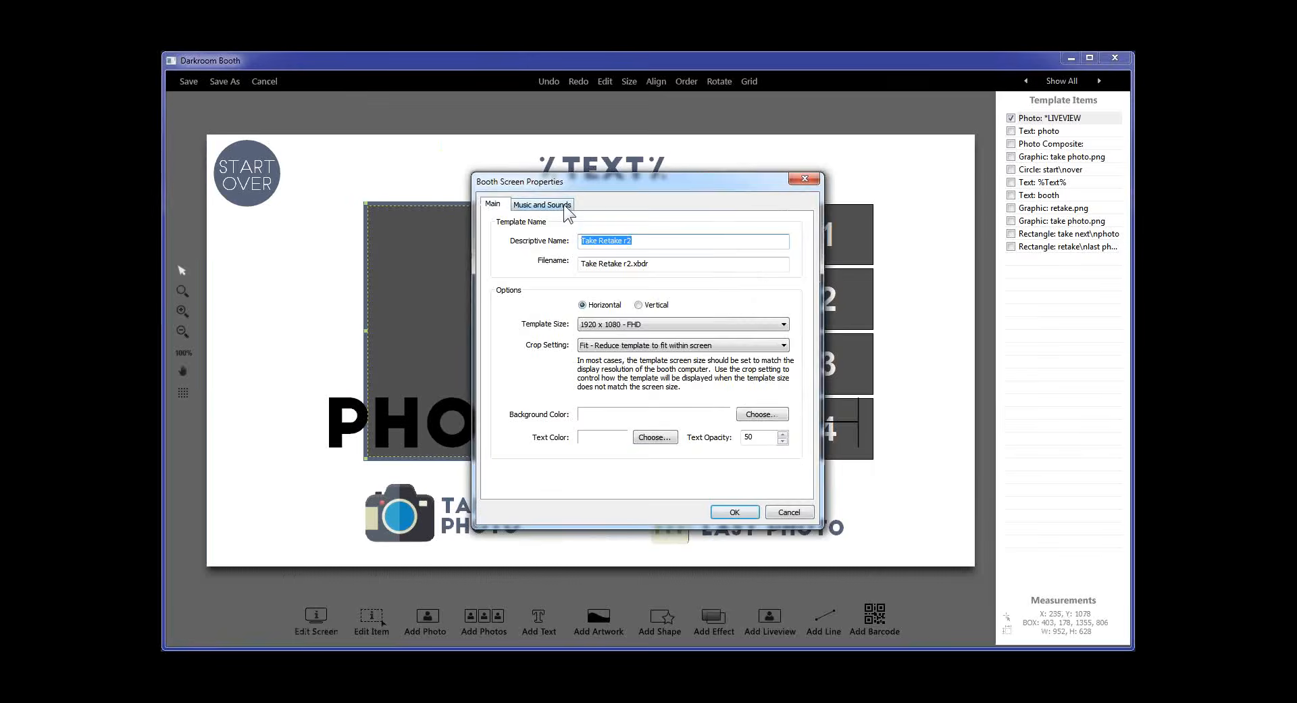
left_click(565, 205)
left_click_drag(800, 271, 804, 235)
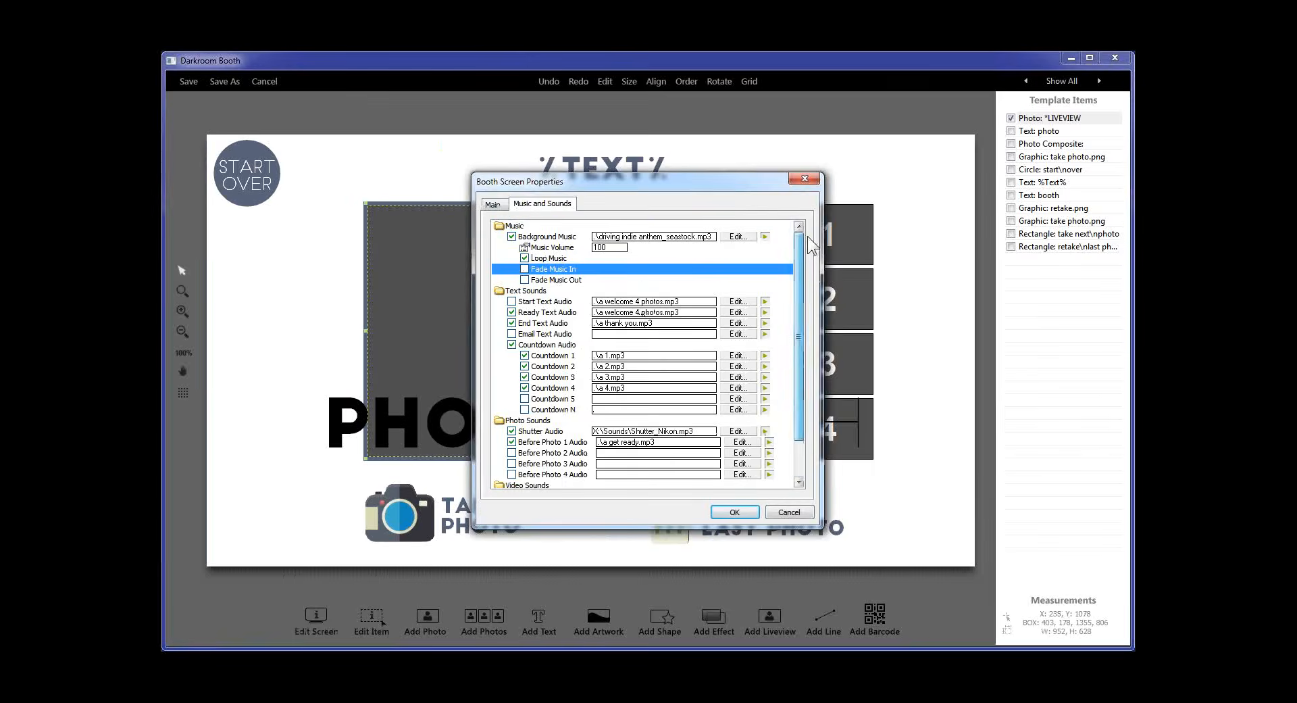
left_click(611, 248)
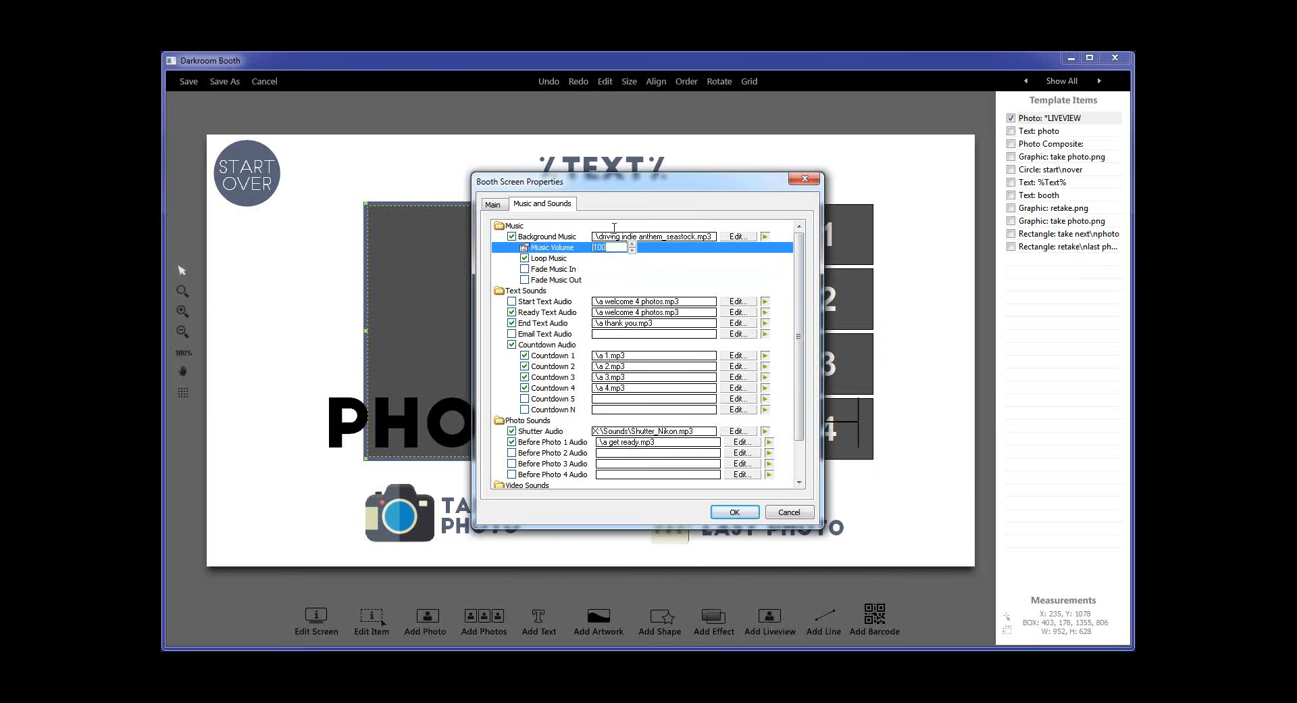
left_click(632, 251)
left_click(632, 250)
left_click(735, 511)
Save the template and begin a booth photo session to hear the quieter music
left_click(193, 80)
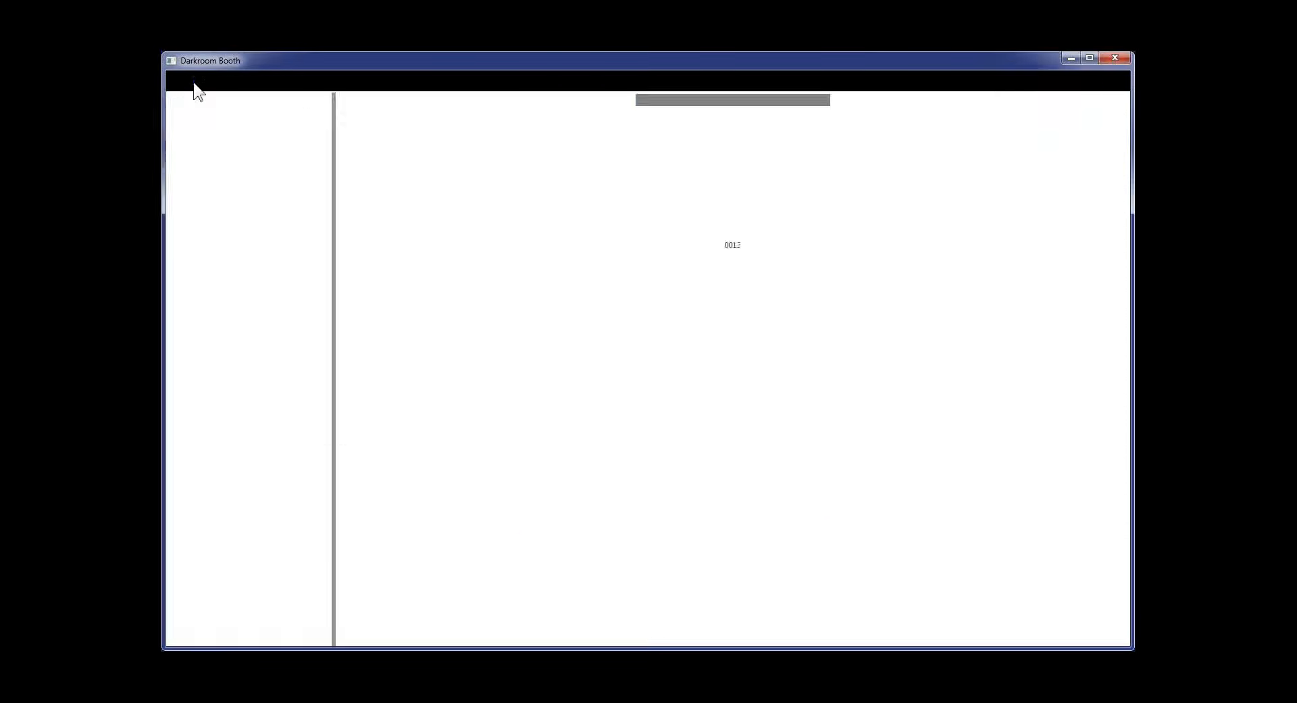
left_click(260, 623)
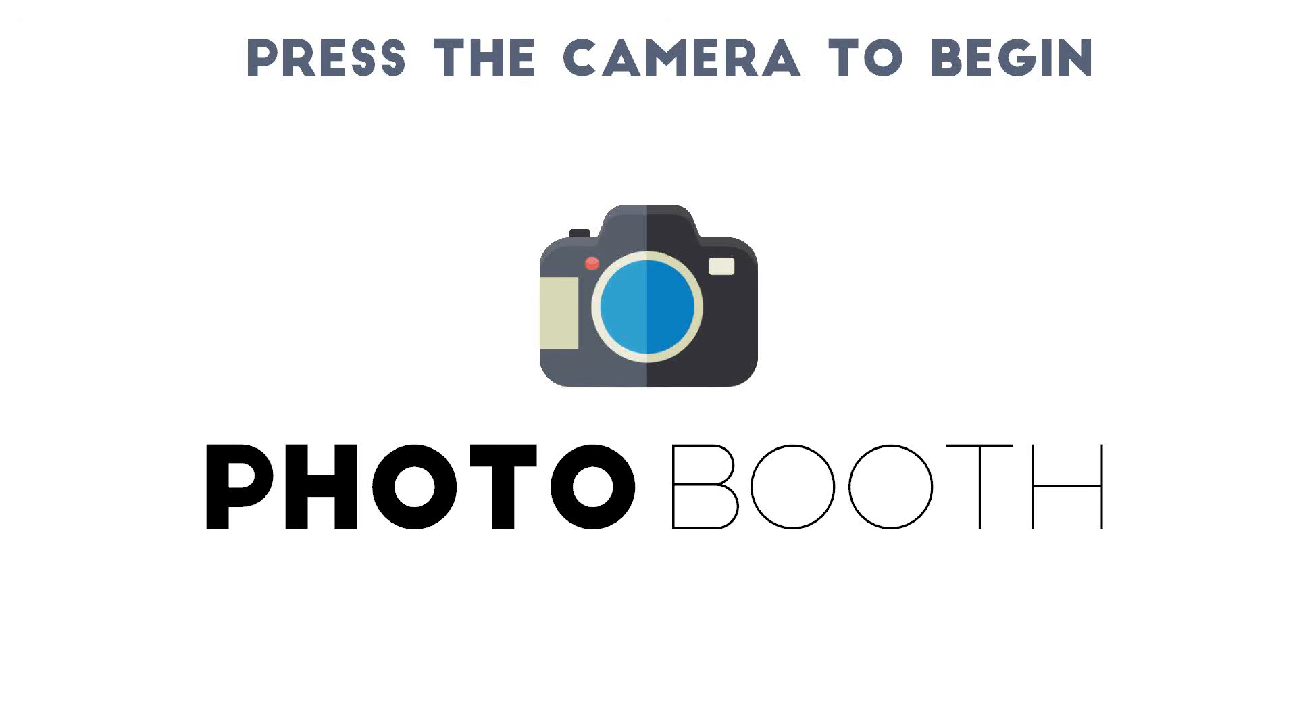
left_click(682, 326)
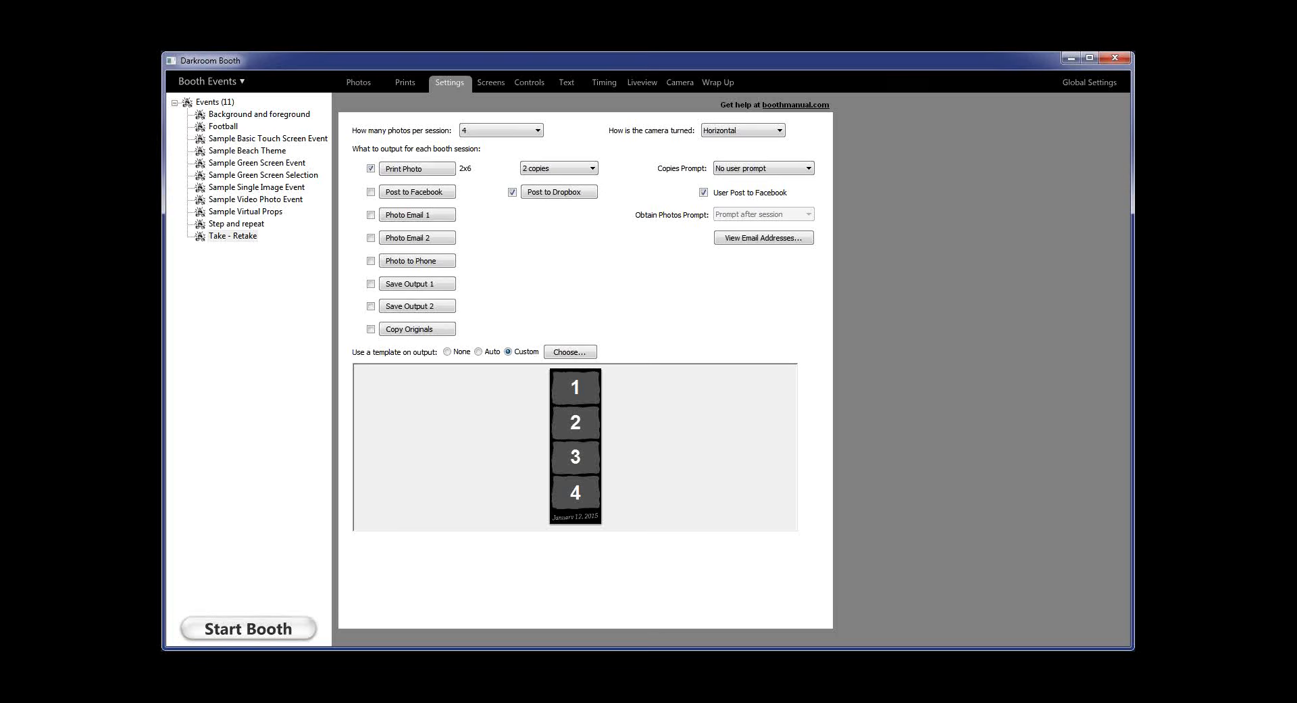
Enable the Photo 1 action under During Photo and bring up its Device Control list
left_click(1088, 86)
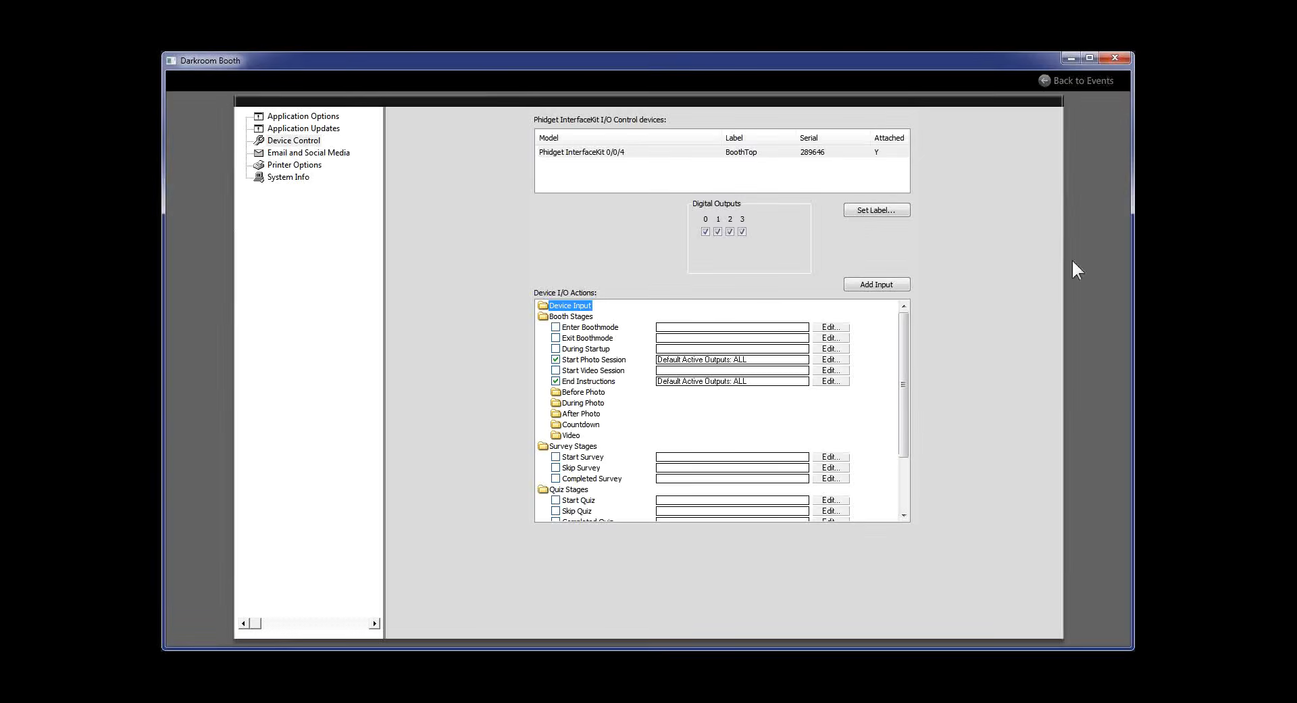
mouse_move(906, 382)
left_mouse_down()
mouse_move(902, 431)
mouse_move(895, 390)
left_mouse_up()
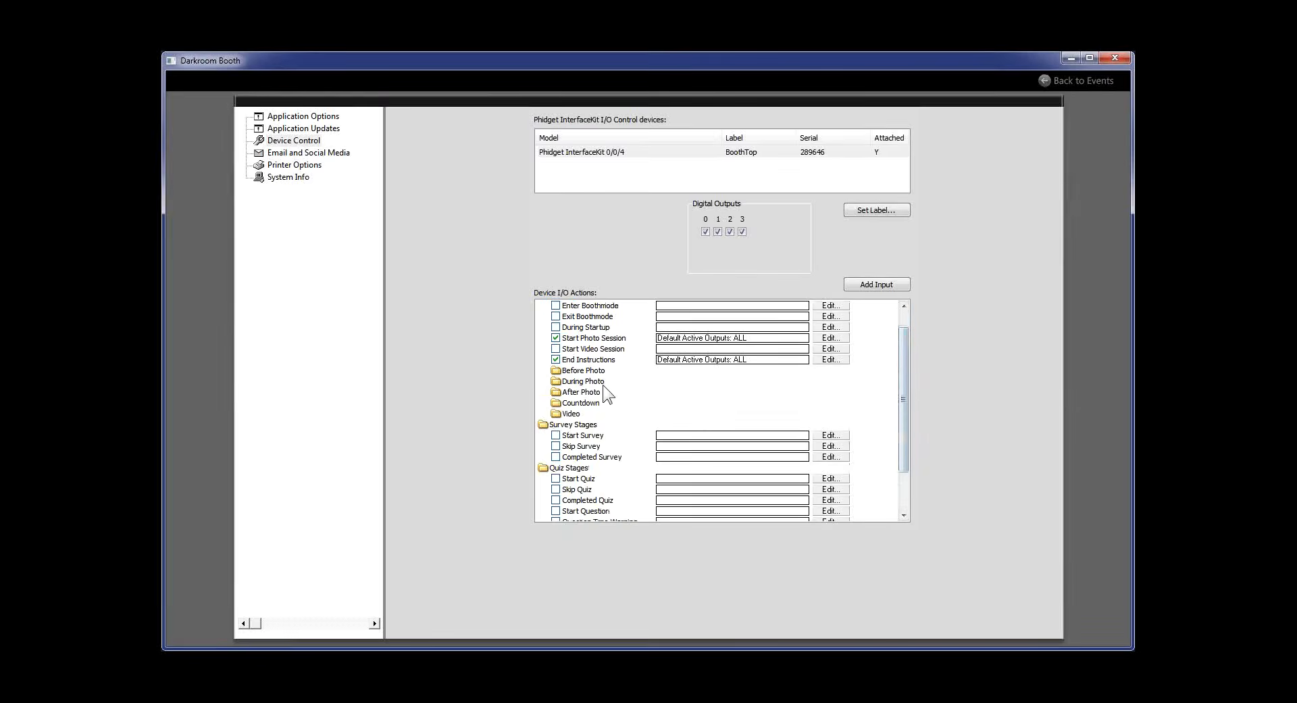
double_click(575, 382)
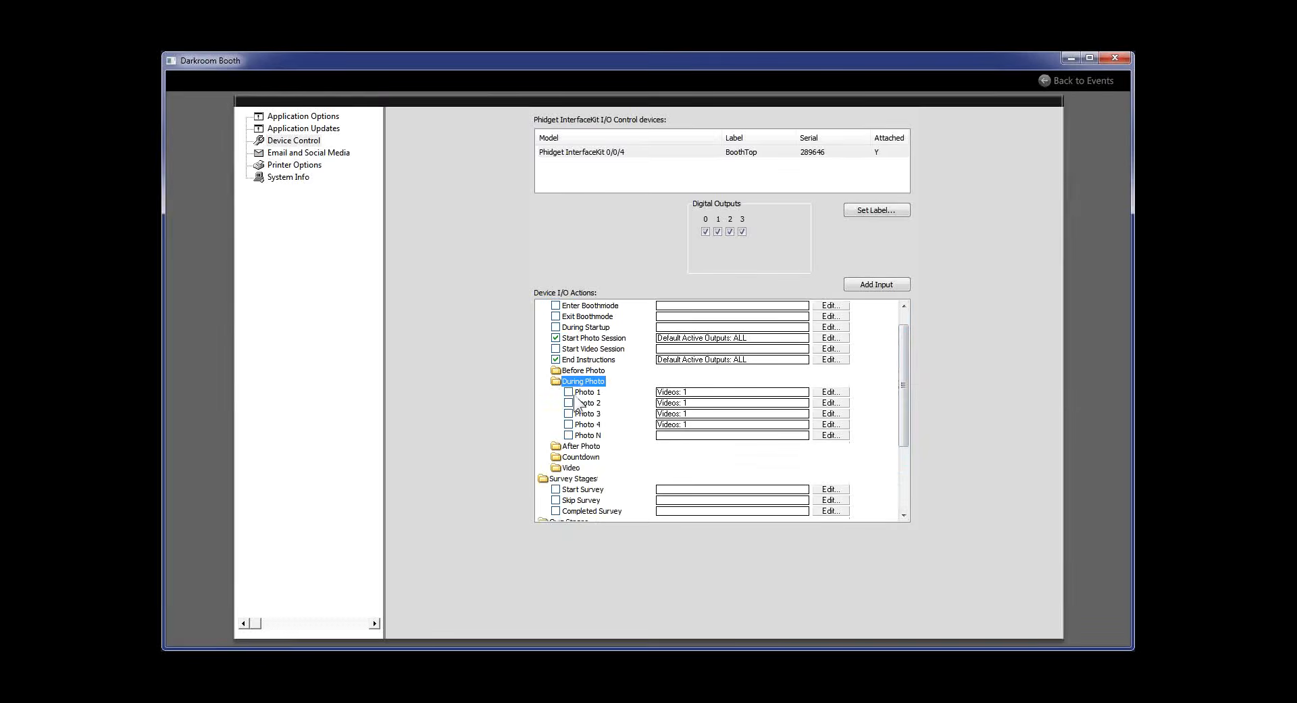
left_click(569, 392)
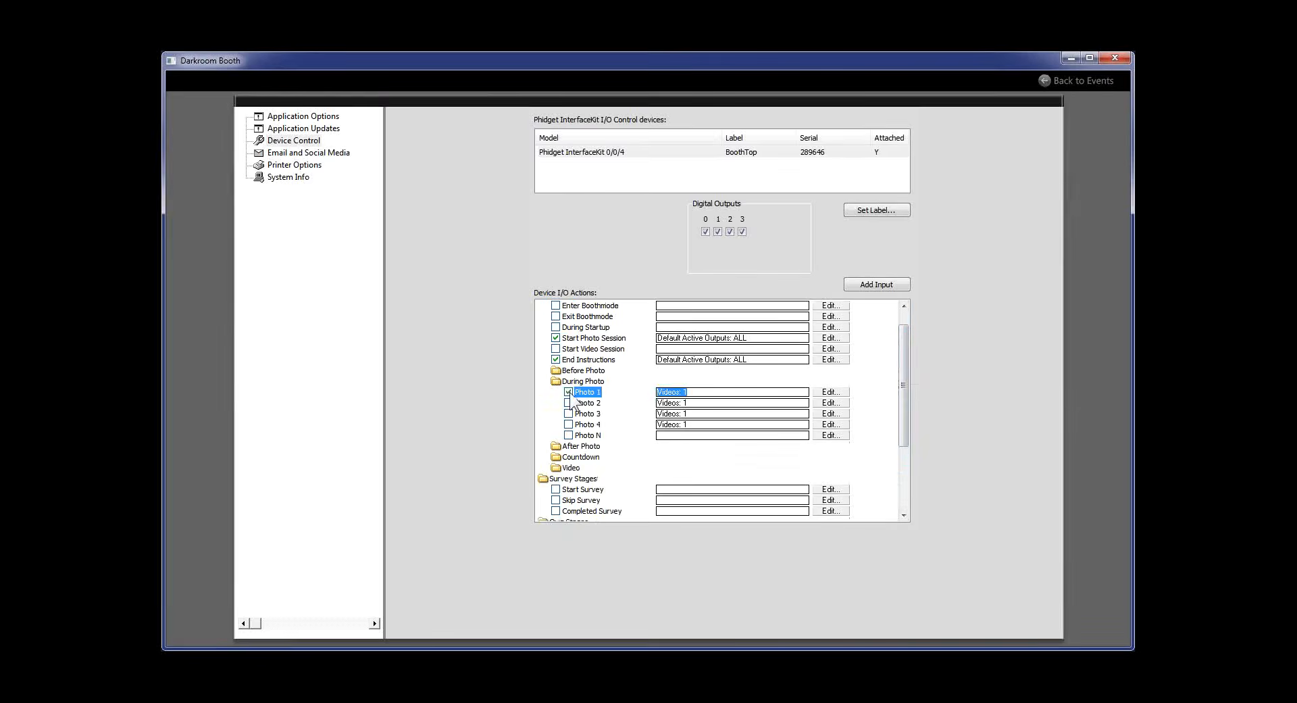
left_click(840, 391)
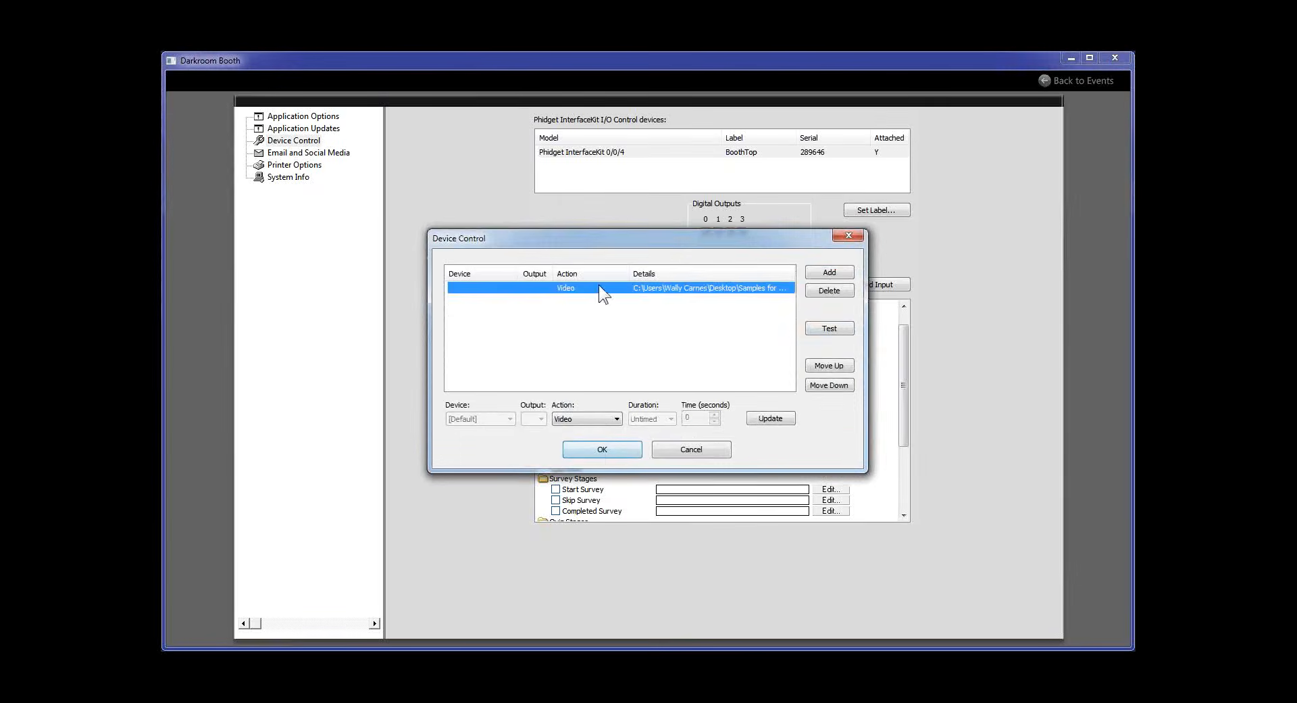
Clear the duplicate Video actions out of Photo 1's Device Control list
left_click(831, 274)
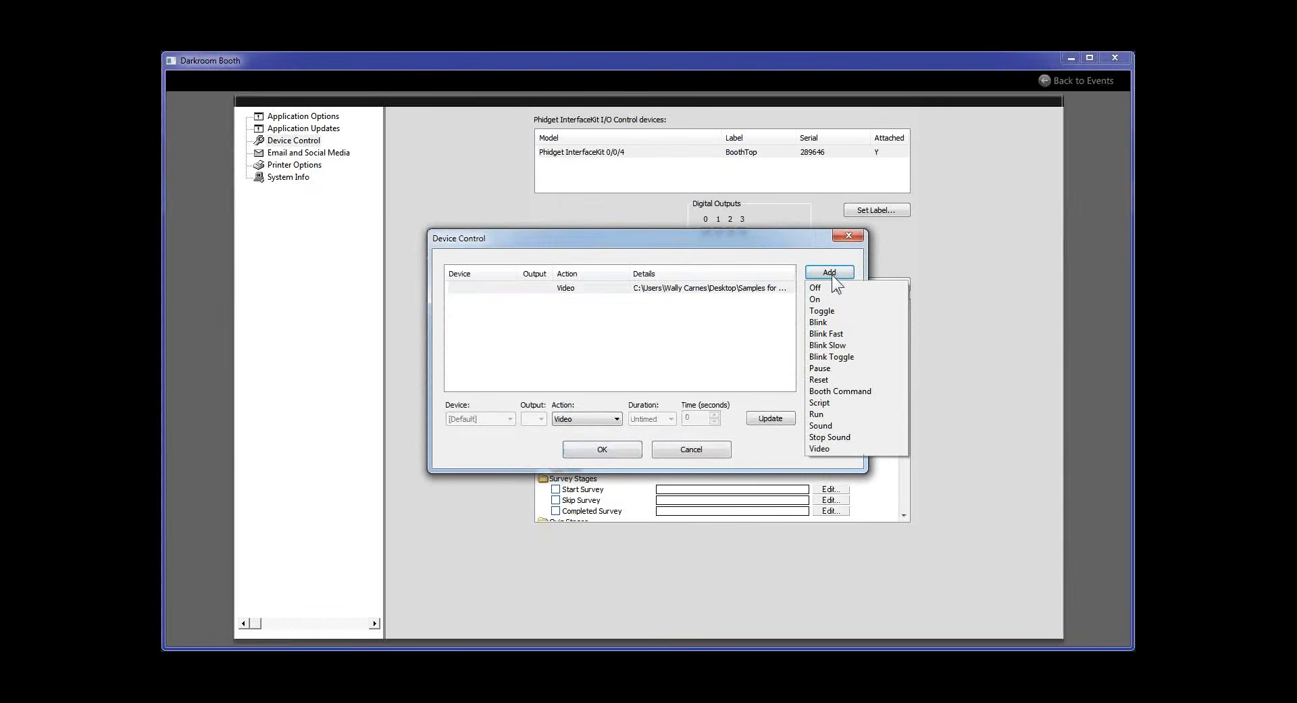
left_click(819, 449)
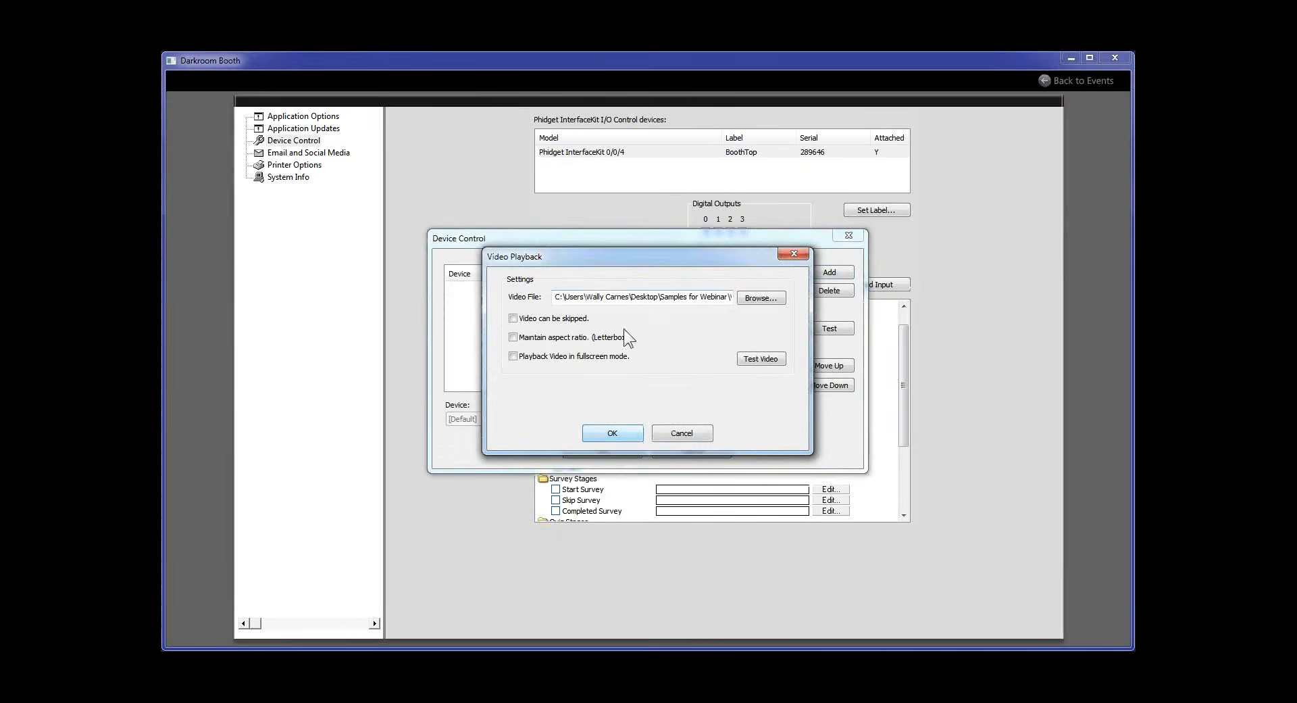
left_click(613, 433)
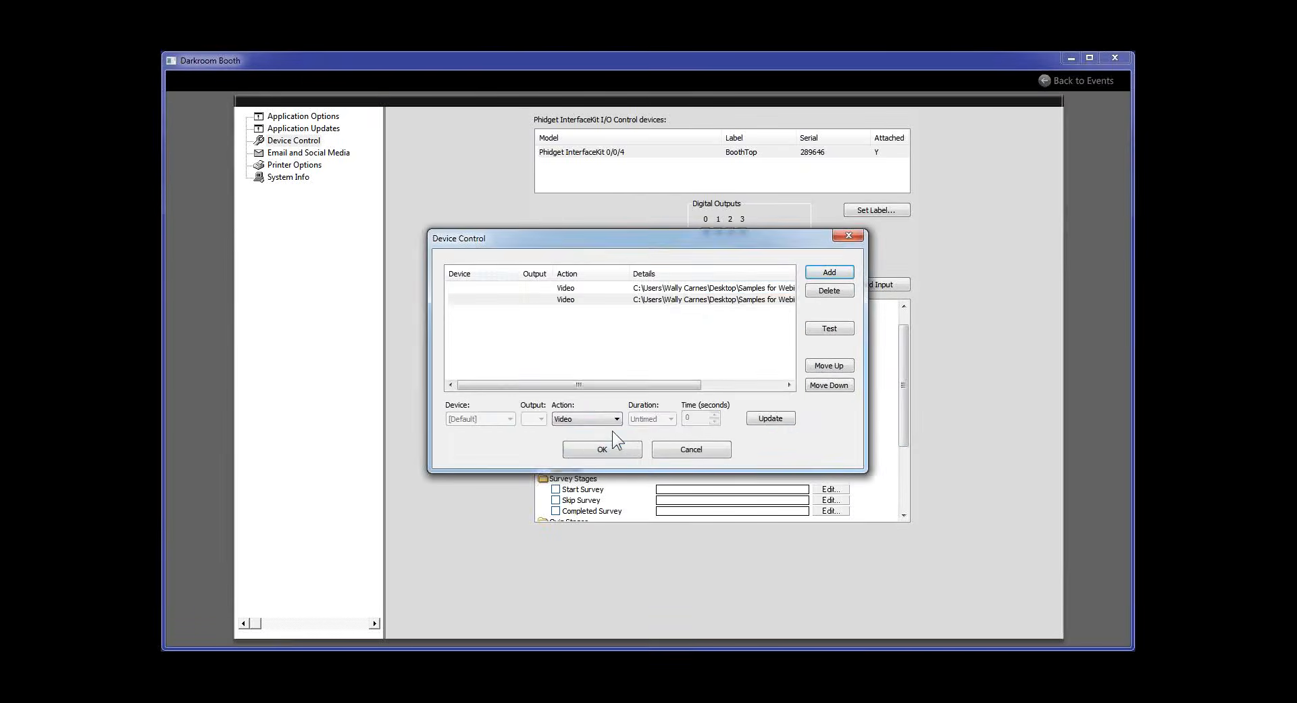
left_click(553, 302)
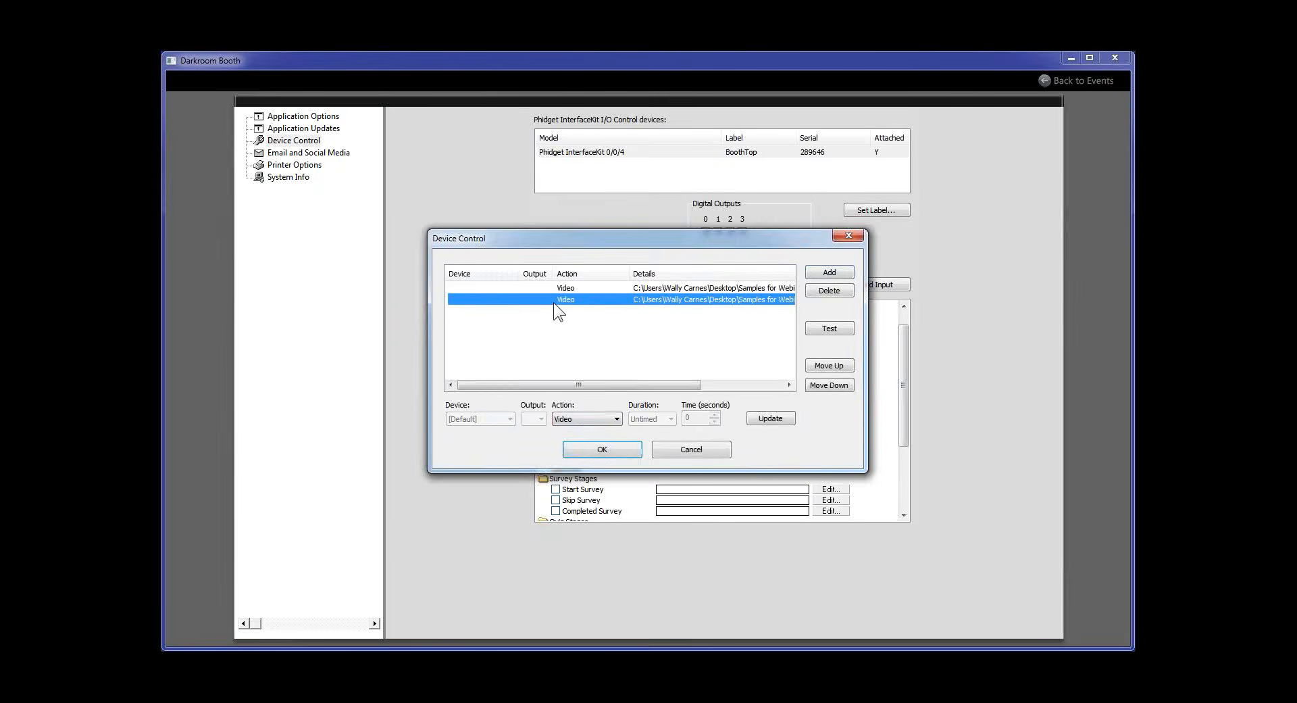
left_click(825, 290)
left_click(825, 289)
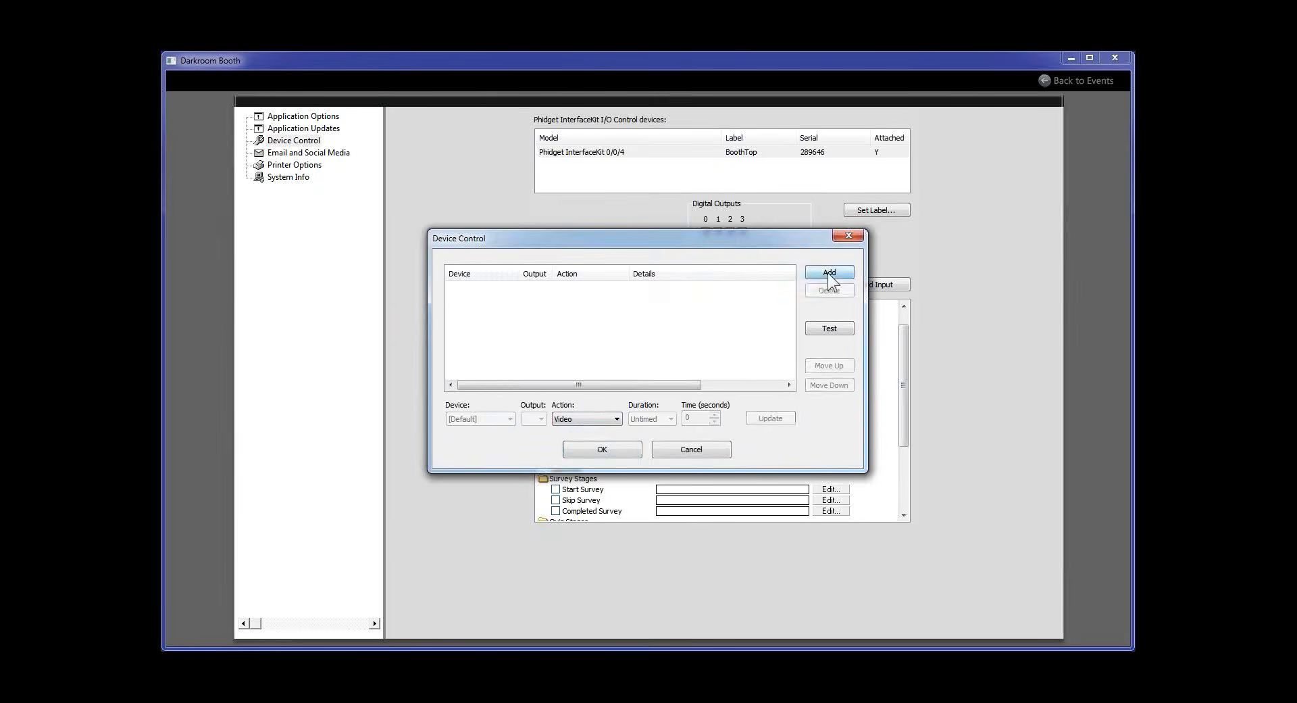
Add a Video action playing Shutter with sound.wmv to Photo 1, save it, and return to events
left_click(830, 273)
left_click(826, 450)
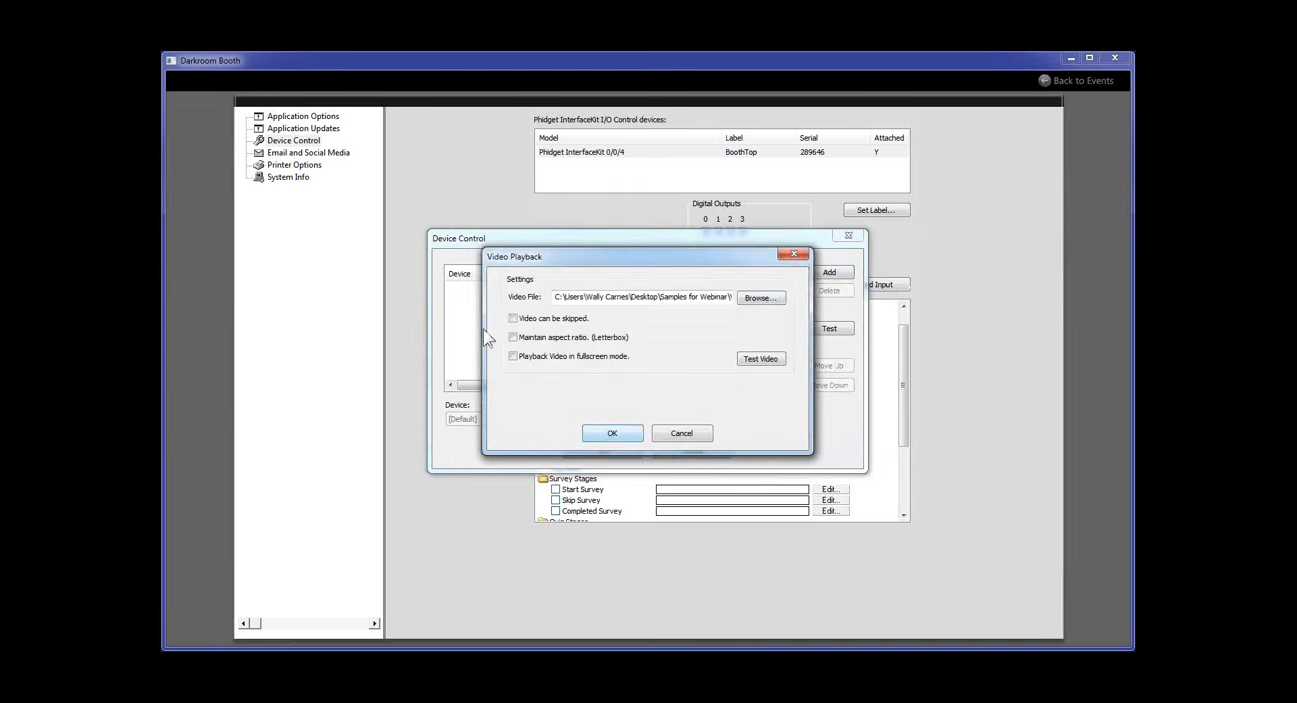
left_click(769, 296)
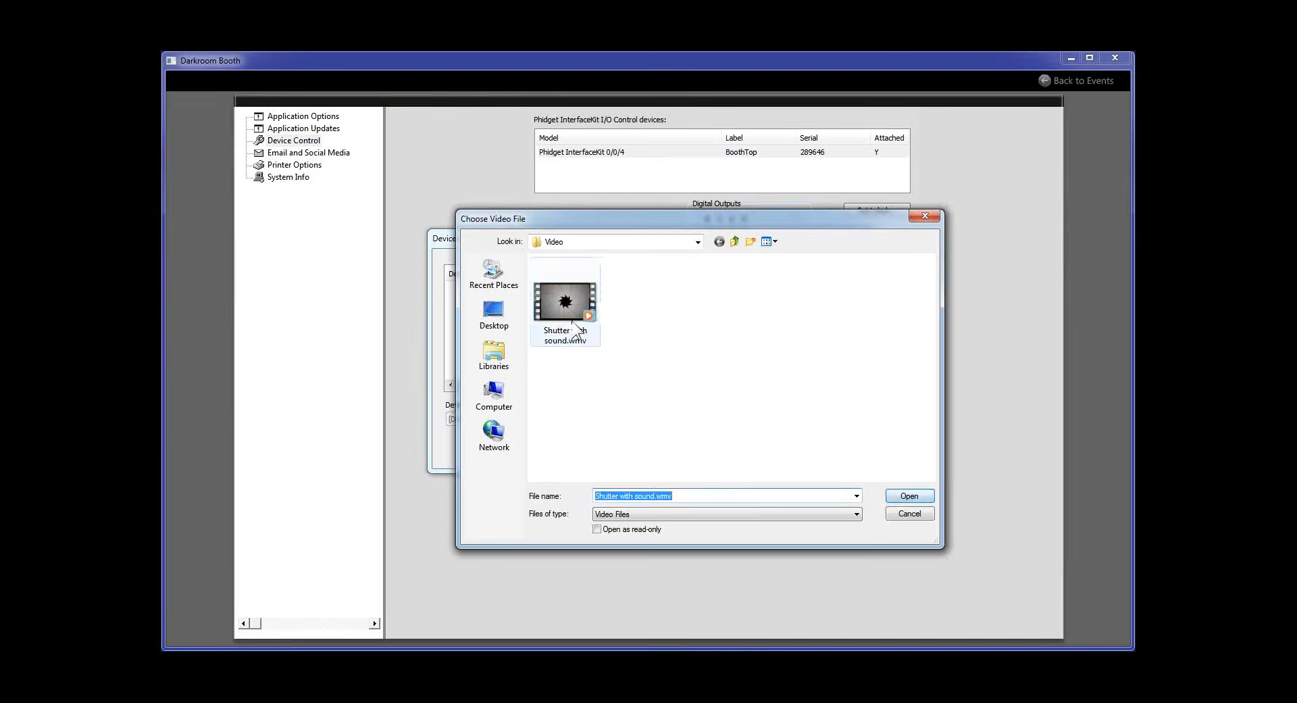
left_click(571, 318)
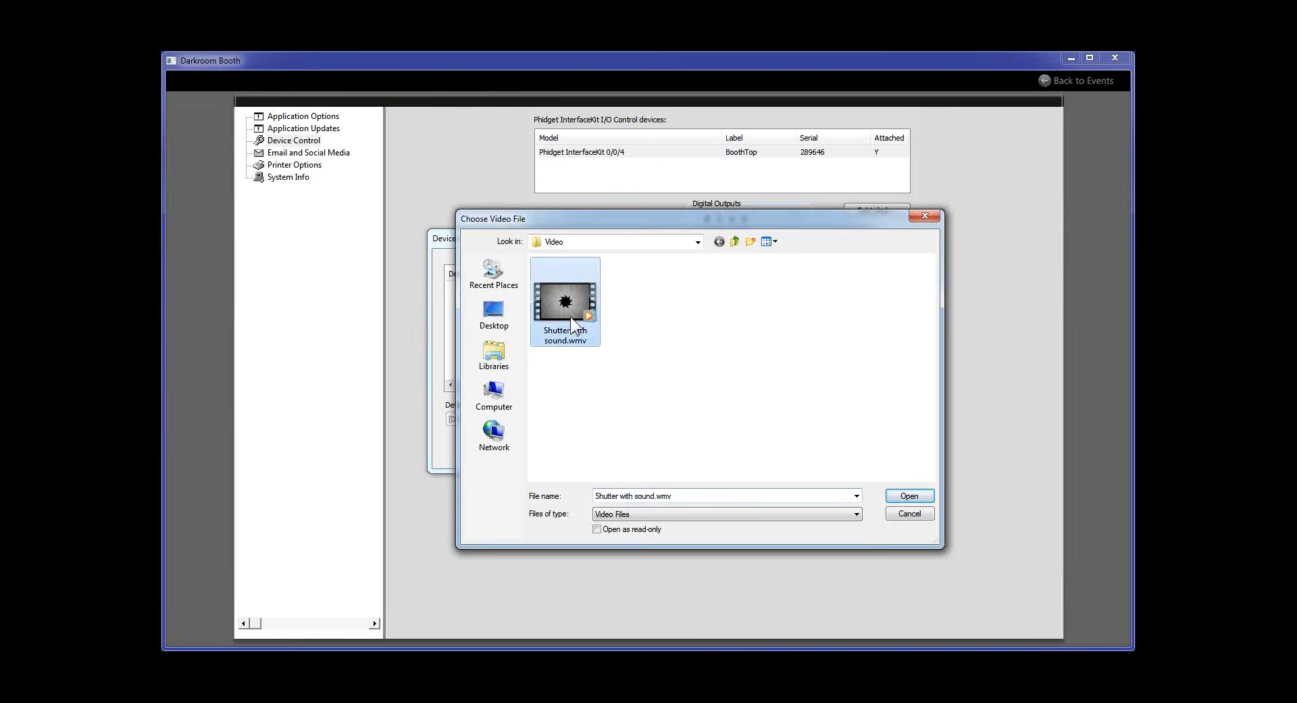
left_click(911, 497)
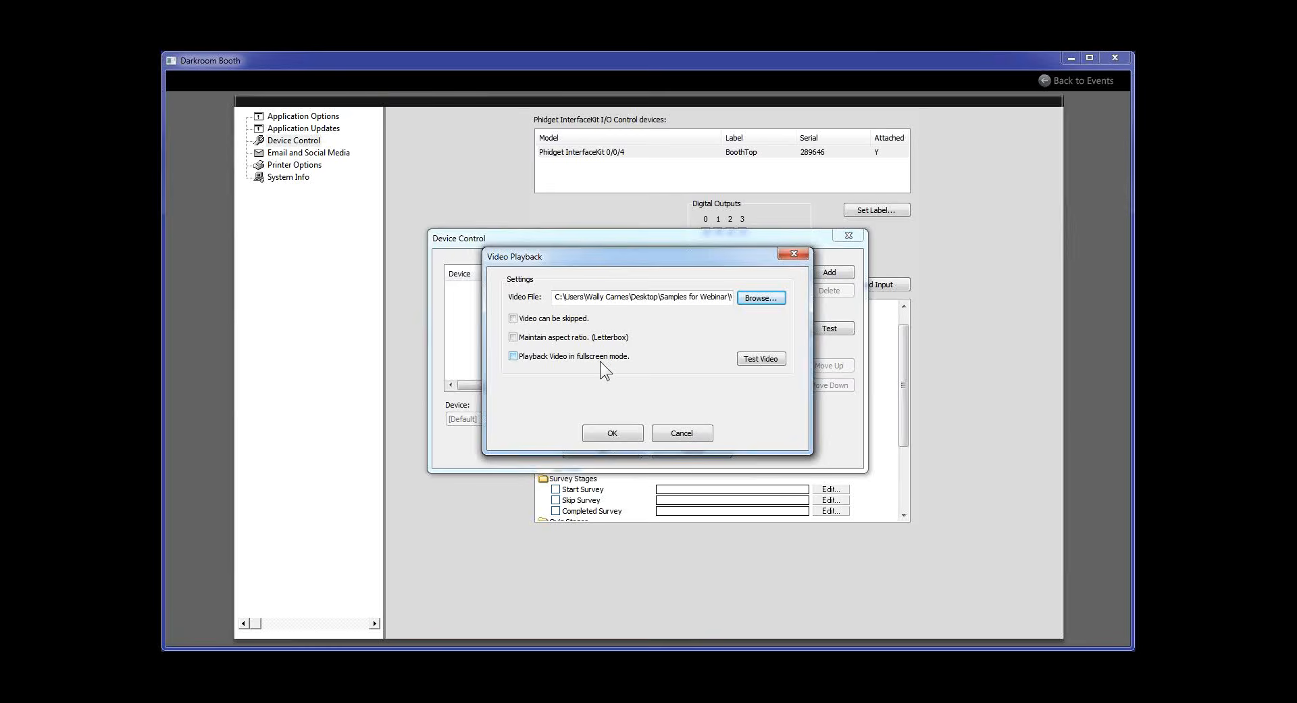
left_click(605, 433)
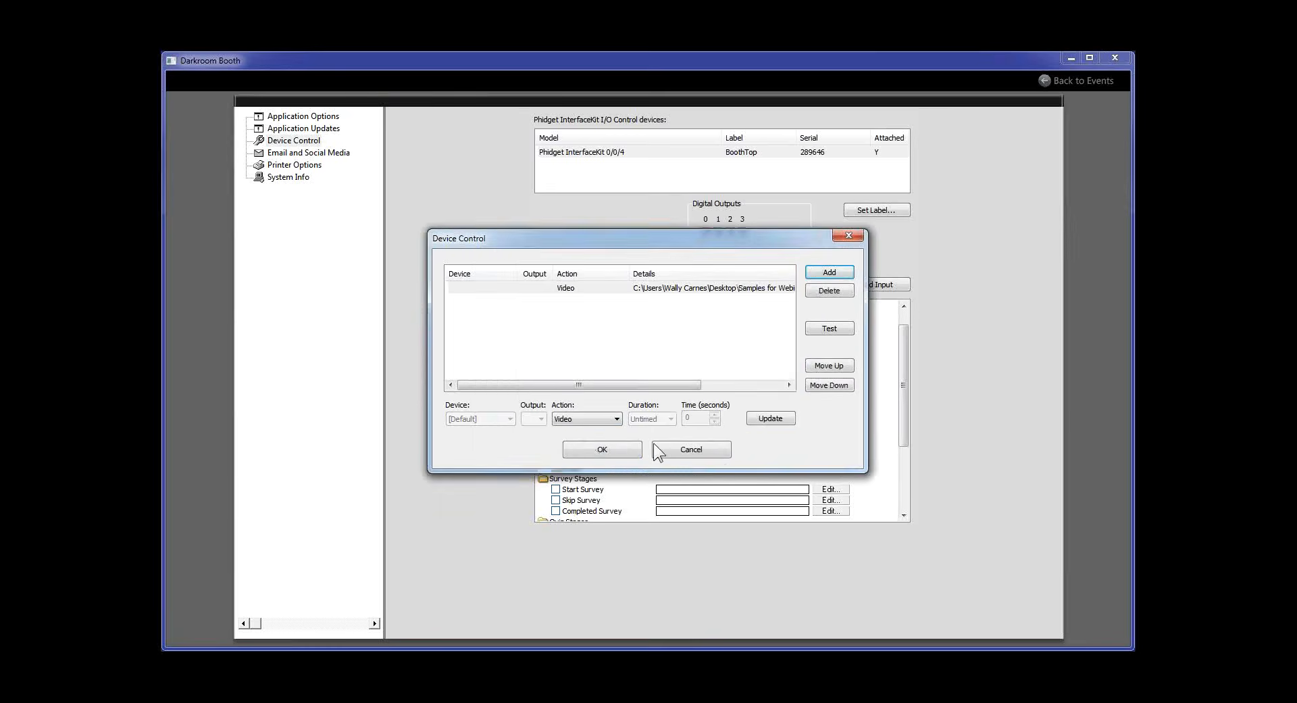
left_click(611, 450)
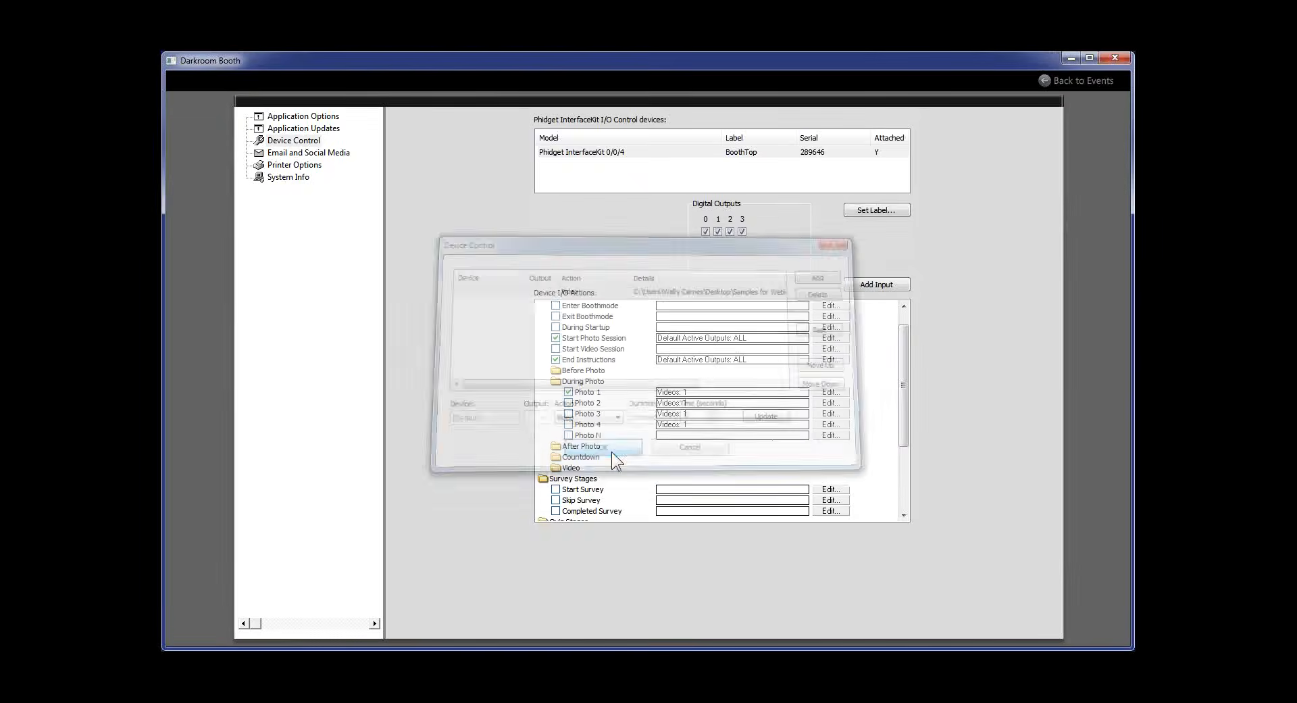
left_click(1061, 80)
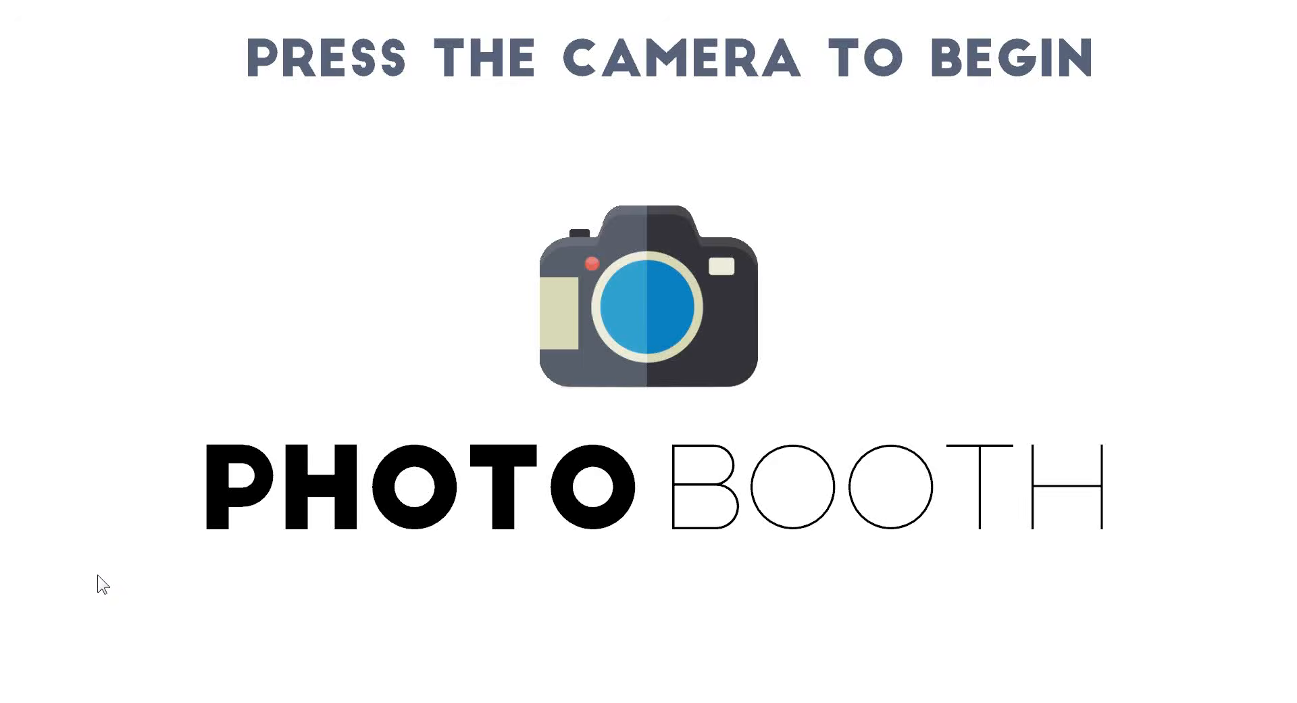
Take a test photo in booth mode, then exit to the event's Settings page
key("space")
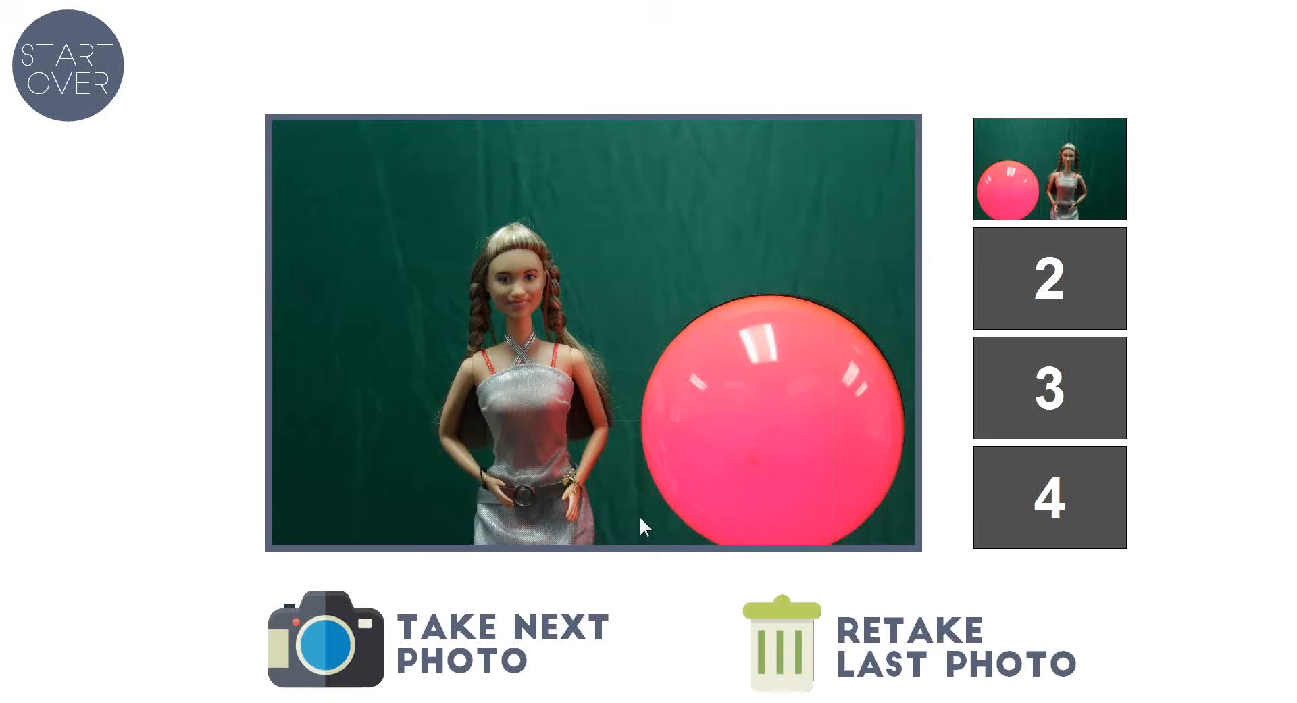
key("Escape")
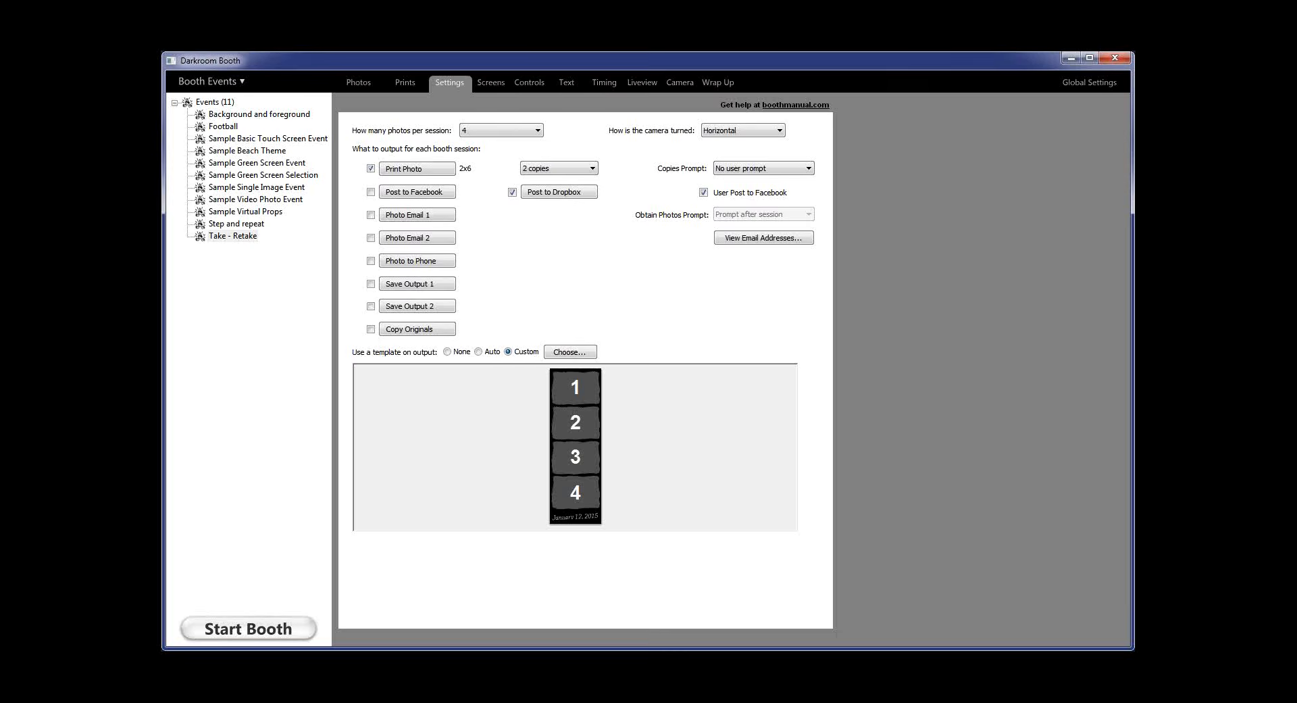
Show Global Settings' Device Control page with the Phidget InterfaceKit and its I/O actions
left_click(1090, 82)
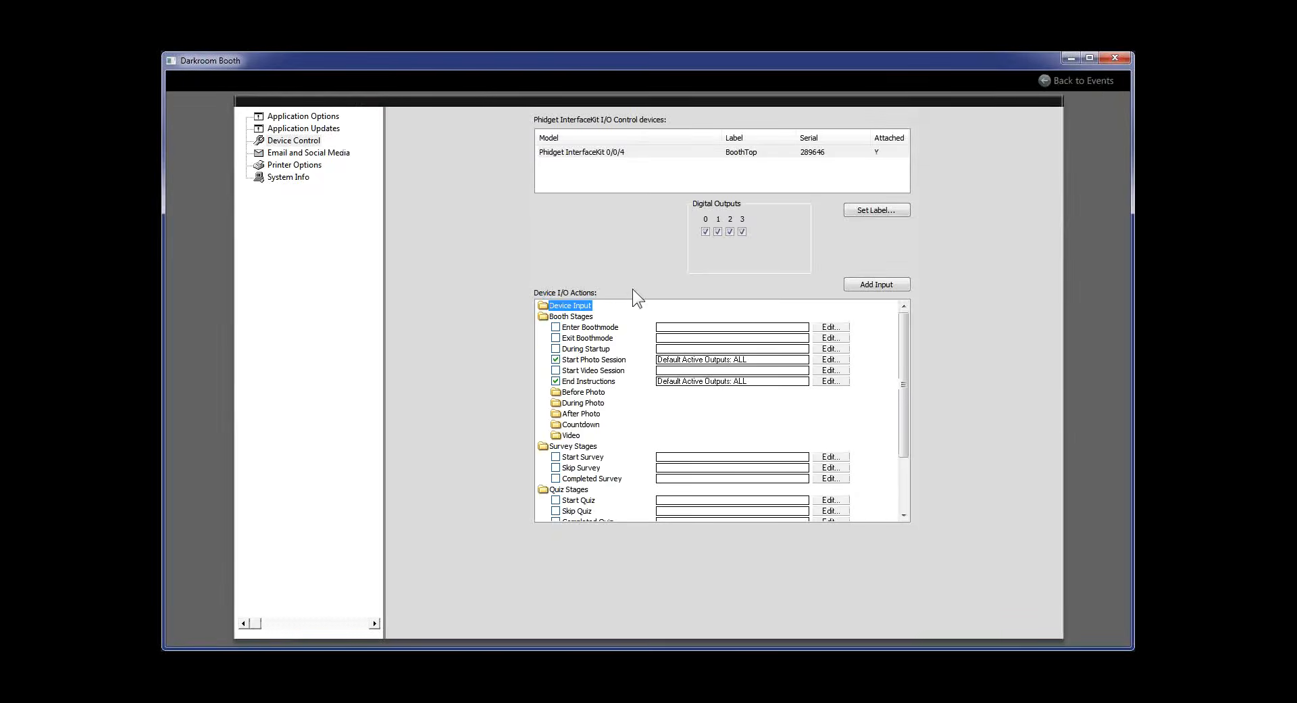
left_click_drag(903, 371, 914, 440)
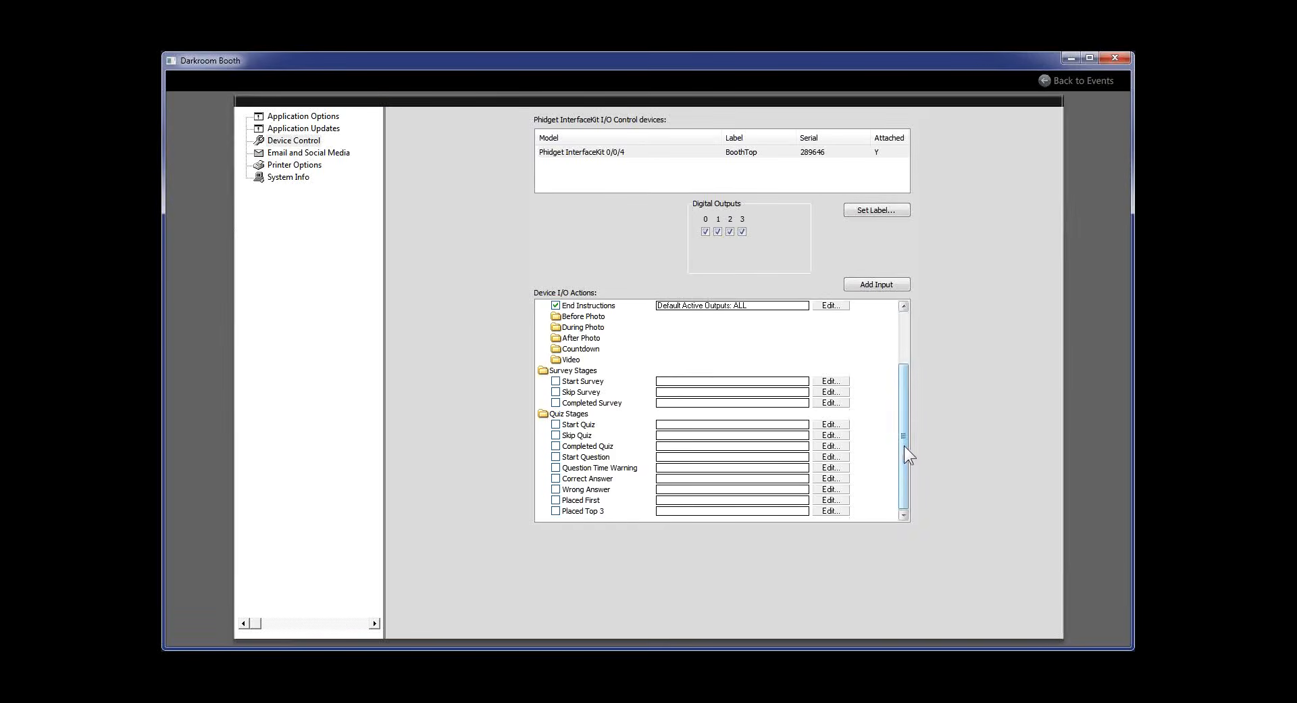
left_click_drag(904, 447, 906, 368)
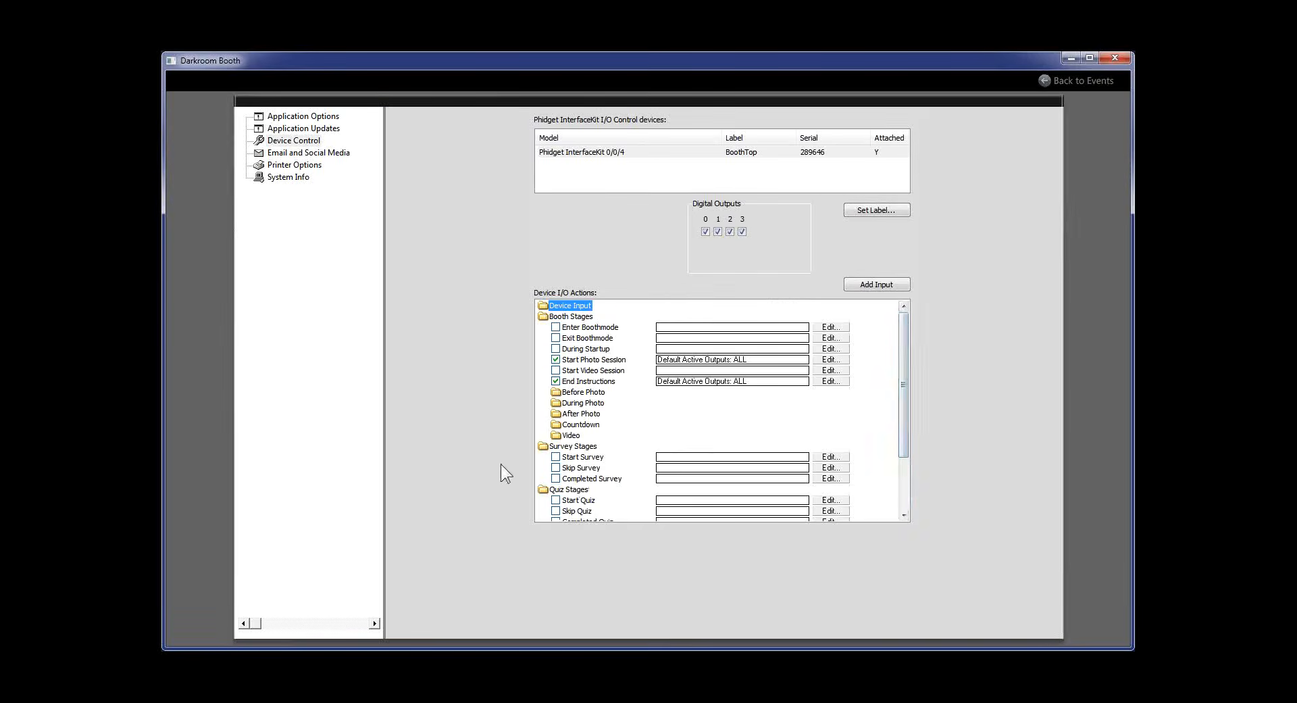
left_click(1063, 80)
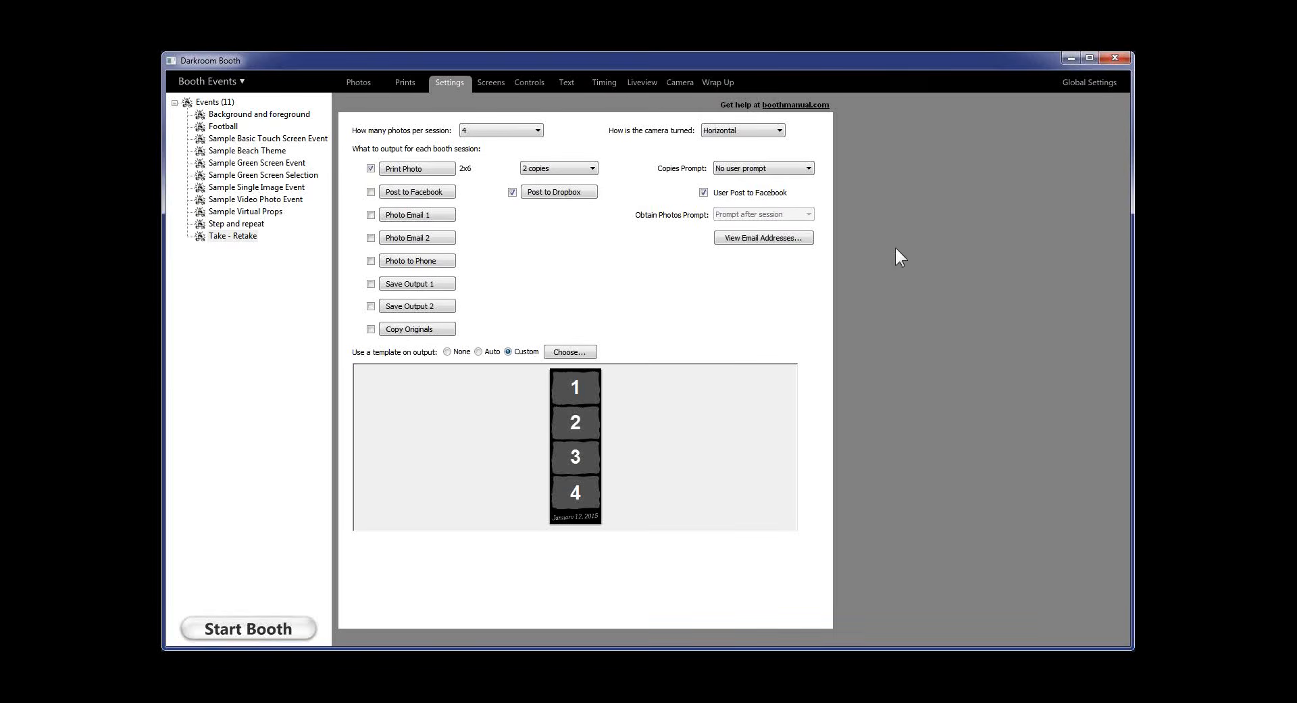
left_click(1072, 84)
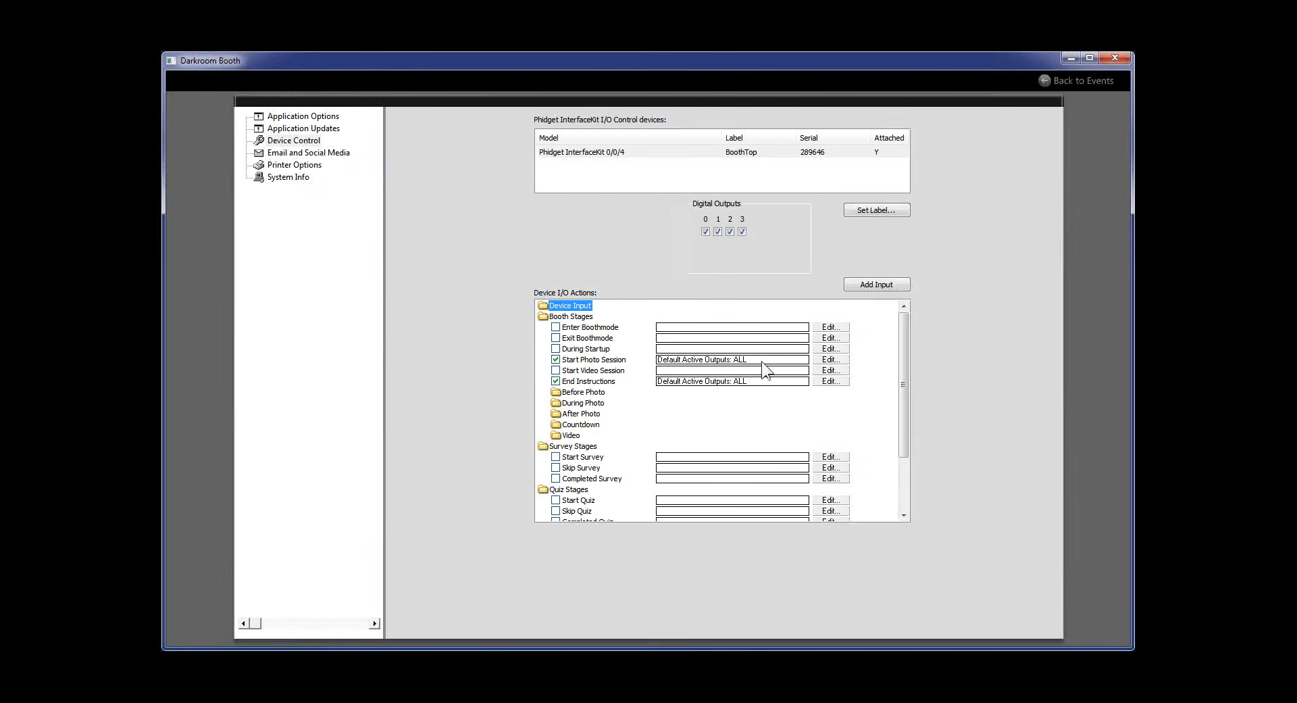
left_click(827, 360)
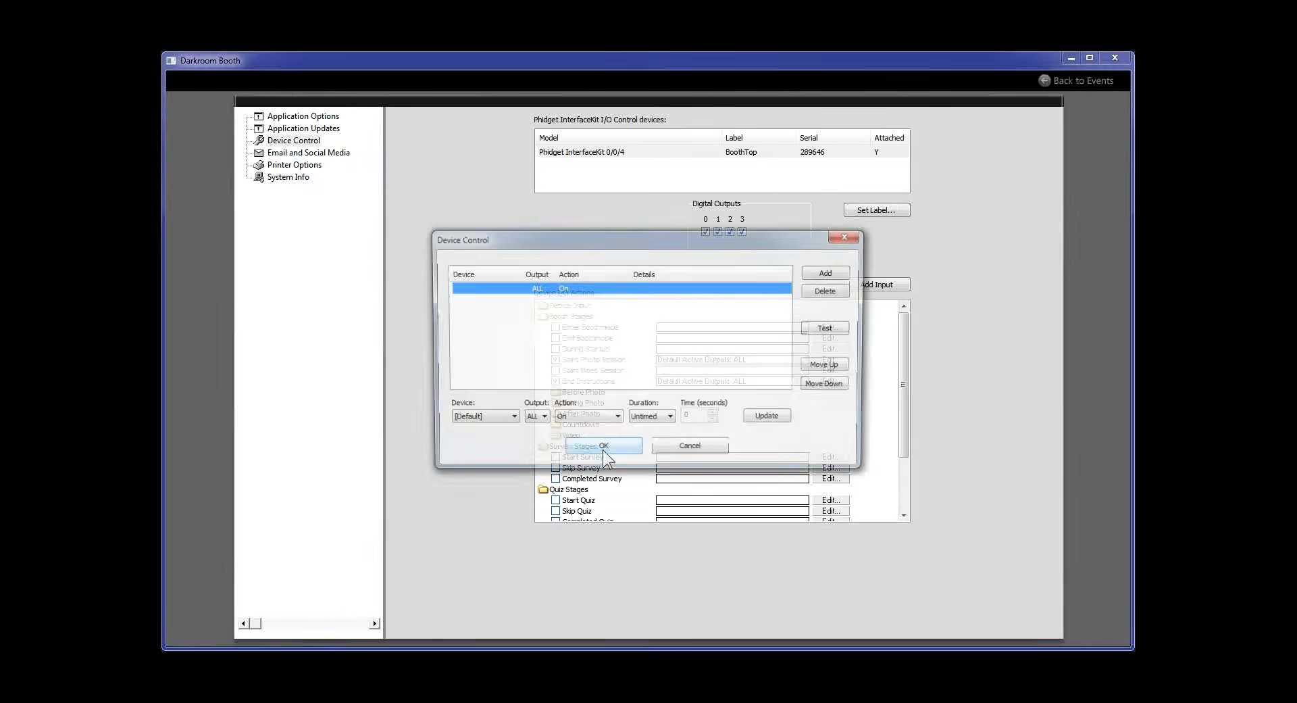
left_click(846, 271)
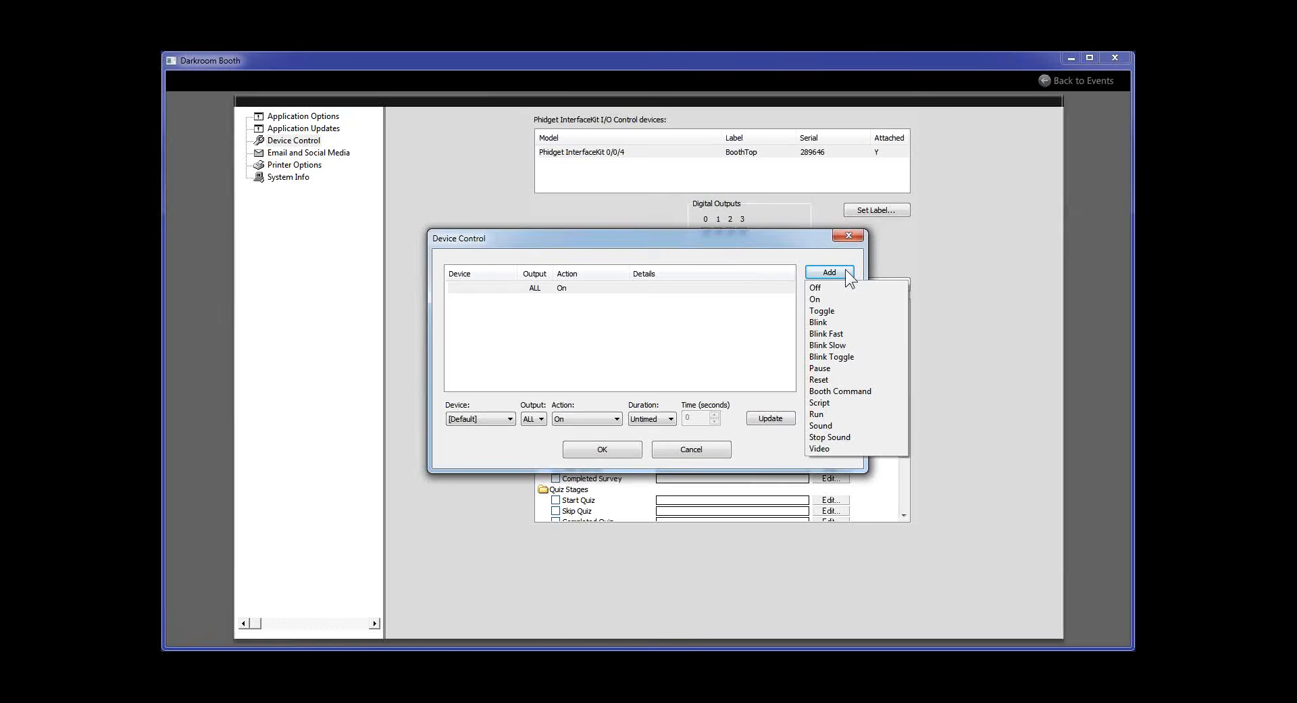
left_click(707, 450)
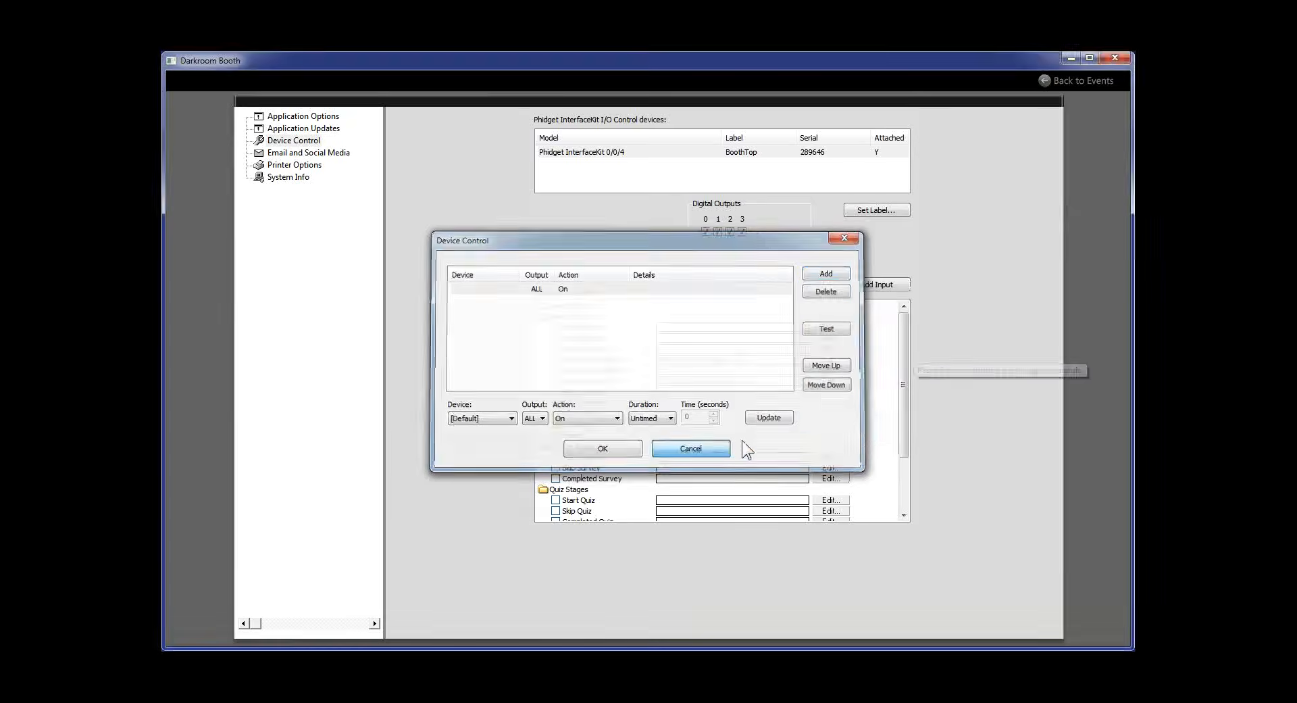